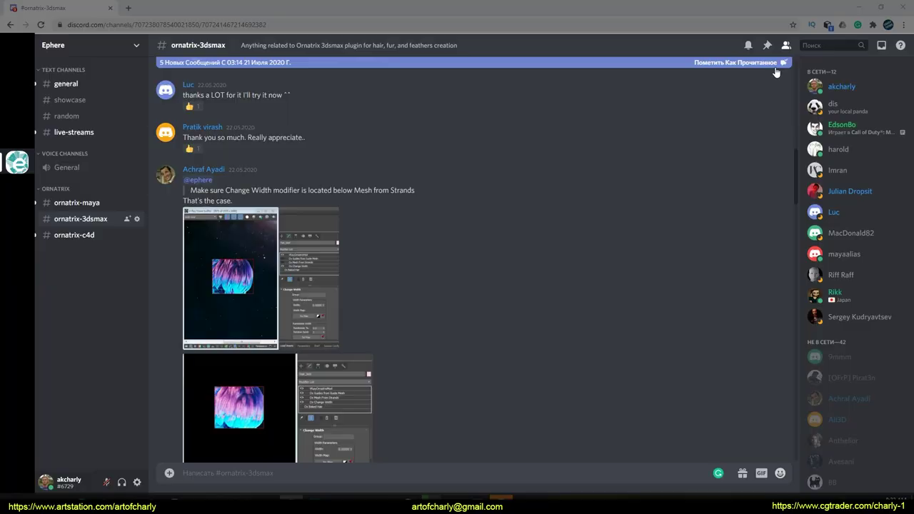
# - Scroll through the ornatrix-3dsmax Discord channel and the Telegram Ornatrix group chats
pyautogui.scroll(8, 398, 187)
pyautogui.scroll(-10, 396, 182)
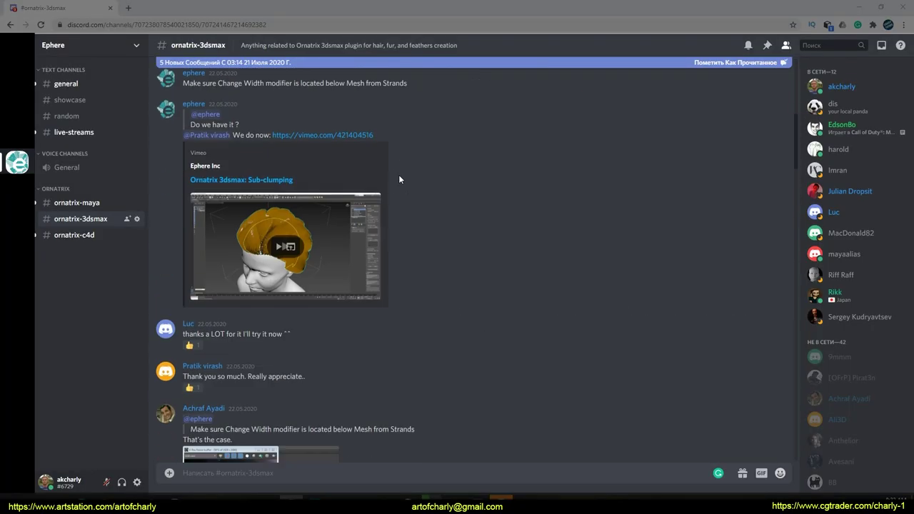
pyautogui.scroll(-15, 368, 182)
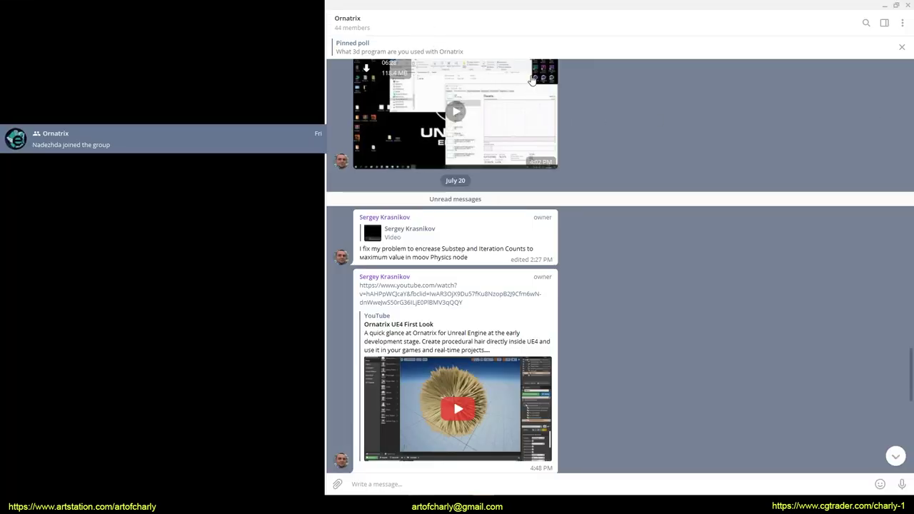
pyautogui.scroll(-15, 586, 148)
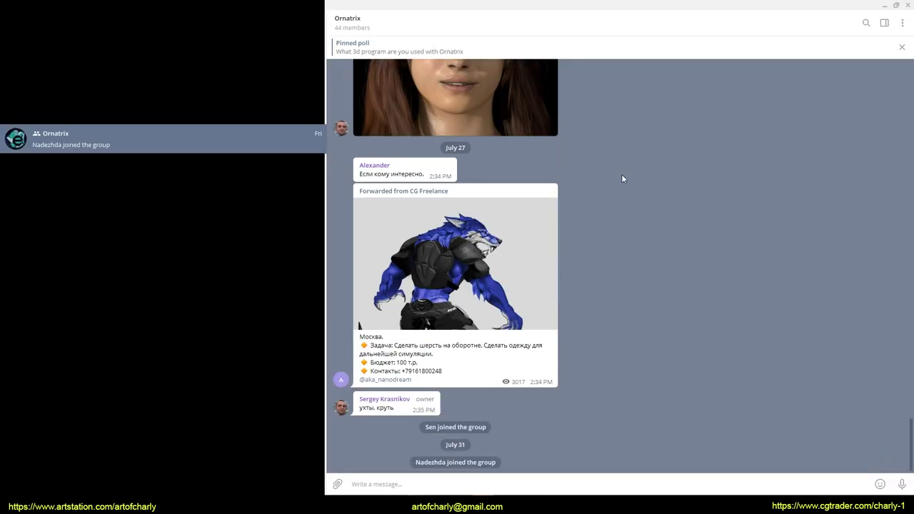
pyautogui.scroll(10, 598, 210)
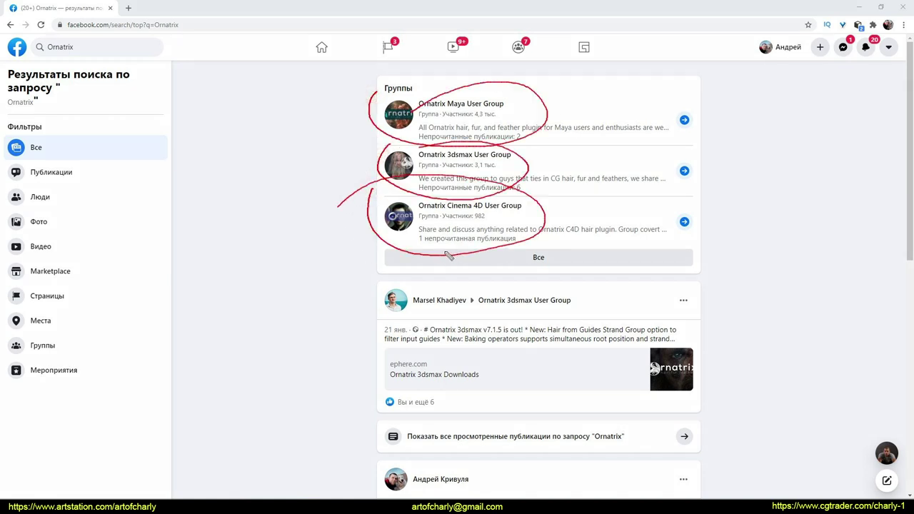
# - Circle the Ornatrix Maya, 3dsmax and Cinema 4D user groups in the Facebook results
pyautogui.moveTo(668, 206); pyautogui.dragTo(663, 245)
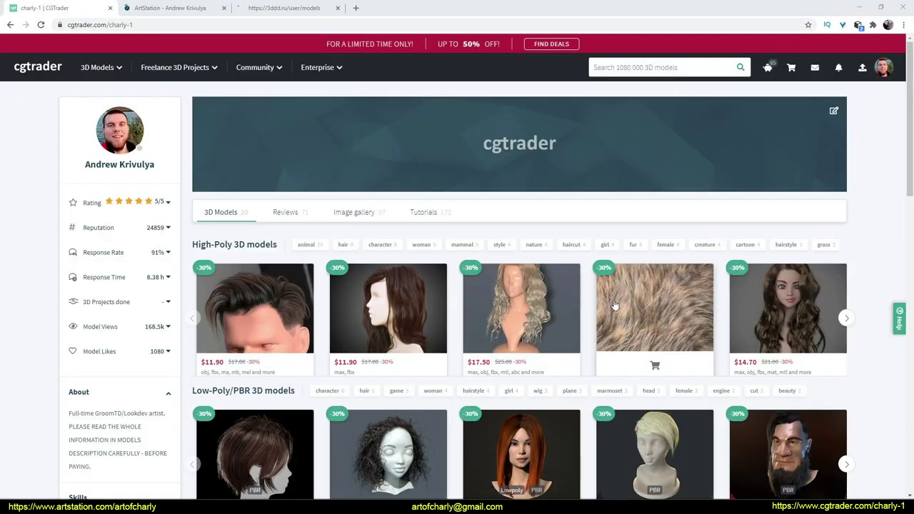
# - Scroll through the CGTrader profile, 3ddd.ru models and ArtStation Prints portfolio pages
pyautogui.scroll(-3, 377, 282)
pyautogui.scroll(1, 377, 282)
pyautogui.scroll(1, 378, 282)
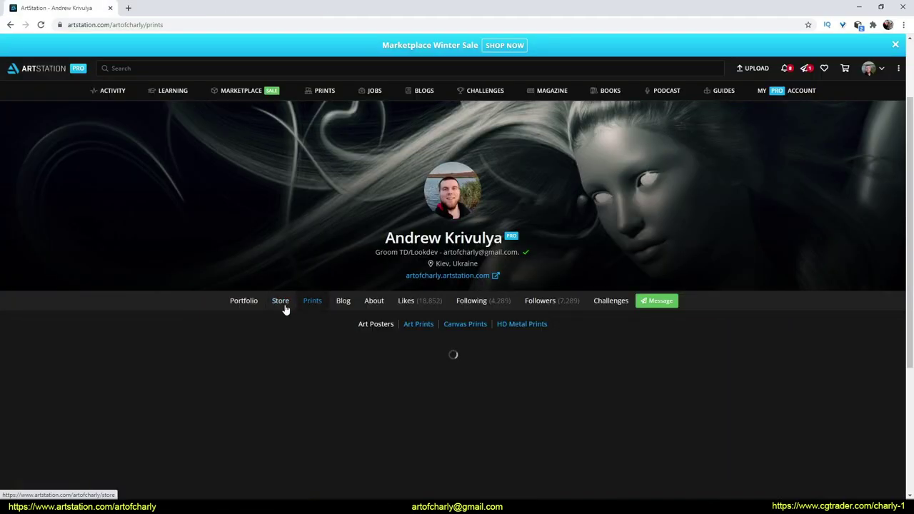
pyautogui.scroll(-10, 252, 333)
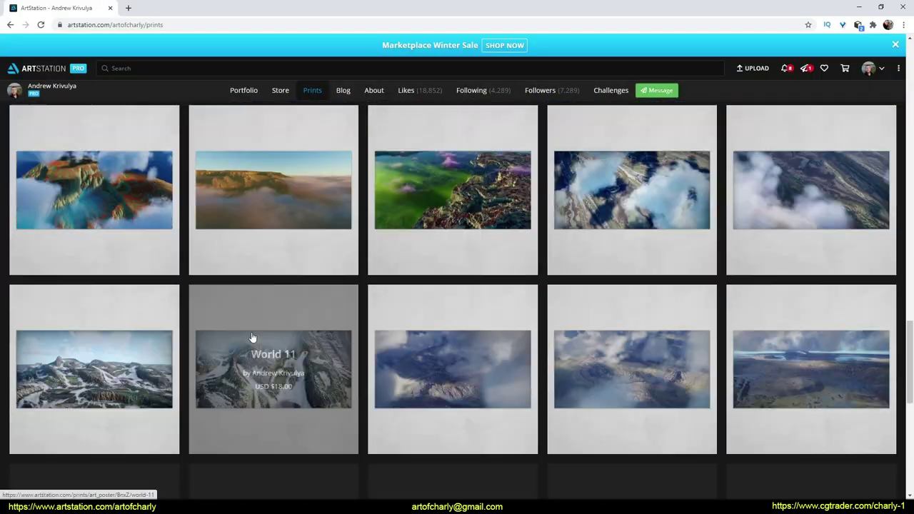
pyautogui.scroll(-5, 252, 337)
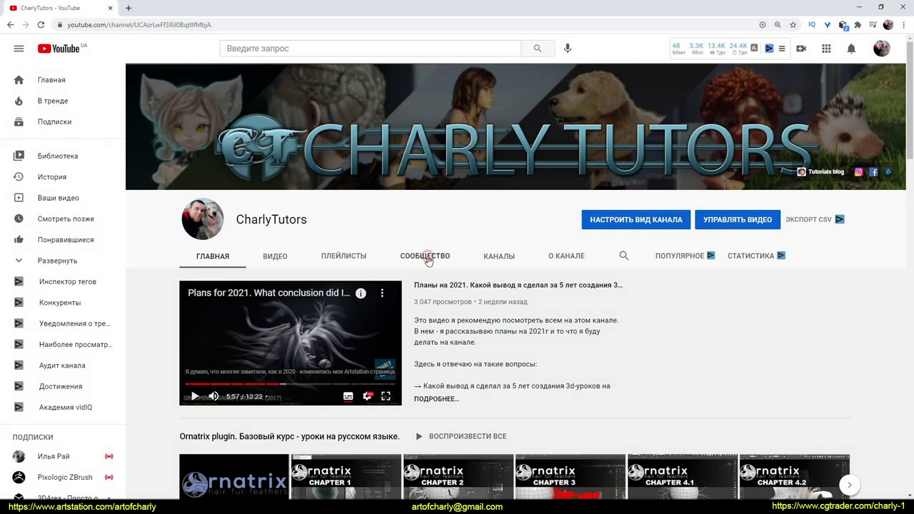
# - Open the channel's Community tab and scroll down to the Unreal Engine 4 Alembic Hair post
pyautogui.click(428, 259)
pyautogui.scroll(-2, 558, 350)
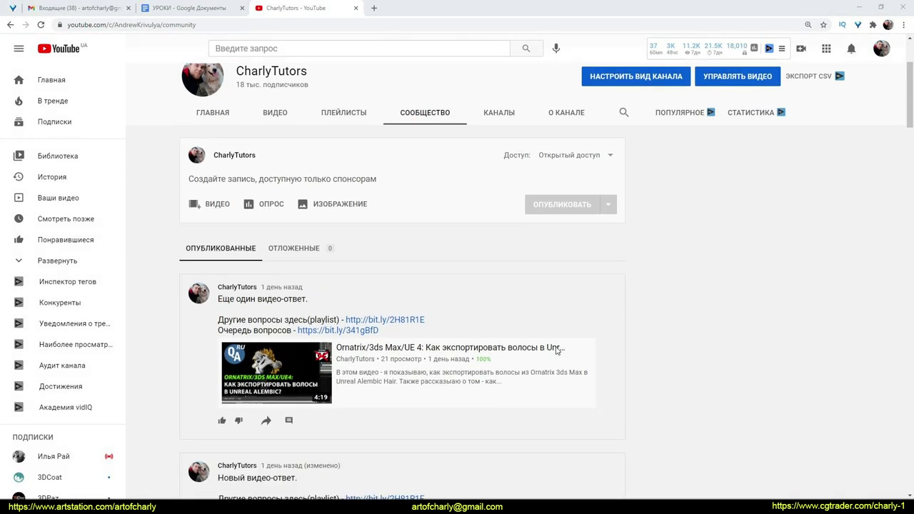
pyautogui.scroll(-10, 557, 350)
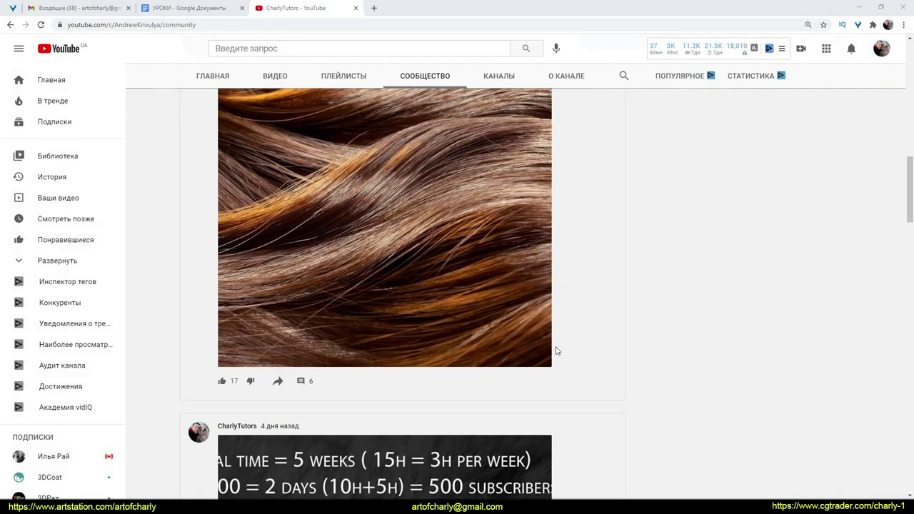
pyautogui.scroll(-15, 557, 350)
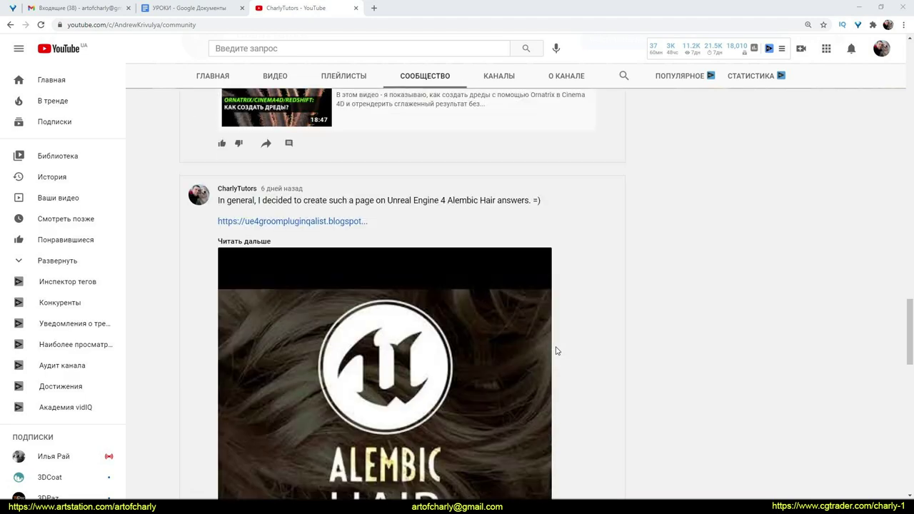
pyautogui.scroll(-18, 558, 351)
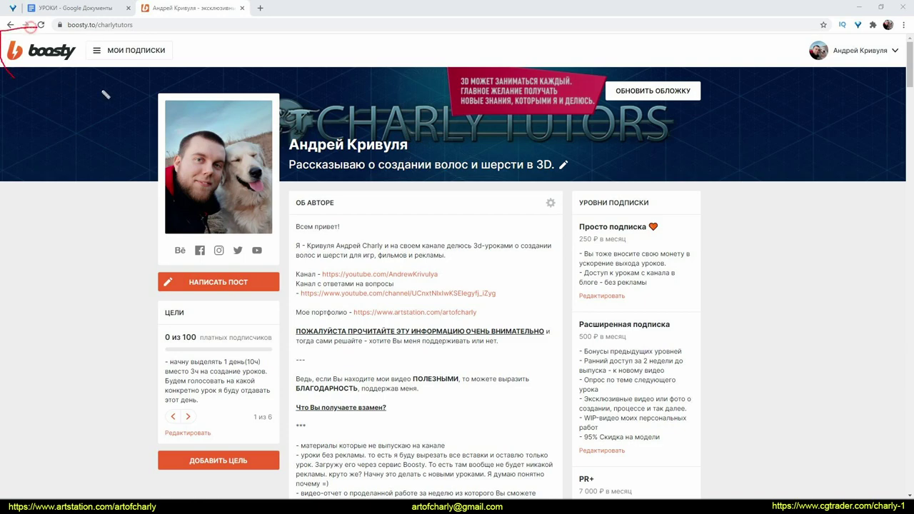
# - Scroll down through the Boosty creator page's subscriber-only posts
pyautogui.scroll(-15, 458, 225)
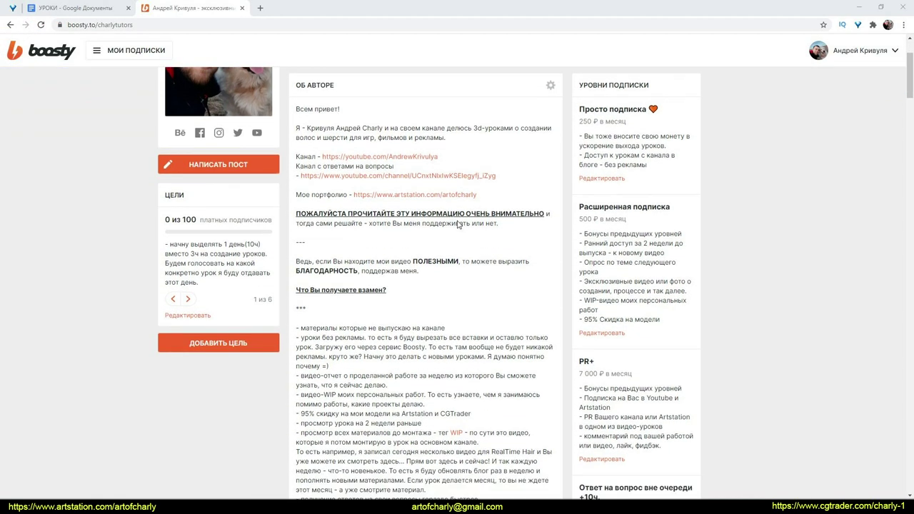
pyautogui.scroll(-5, 458, 225)
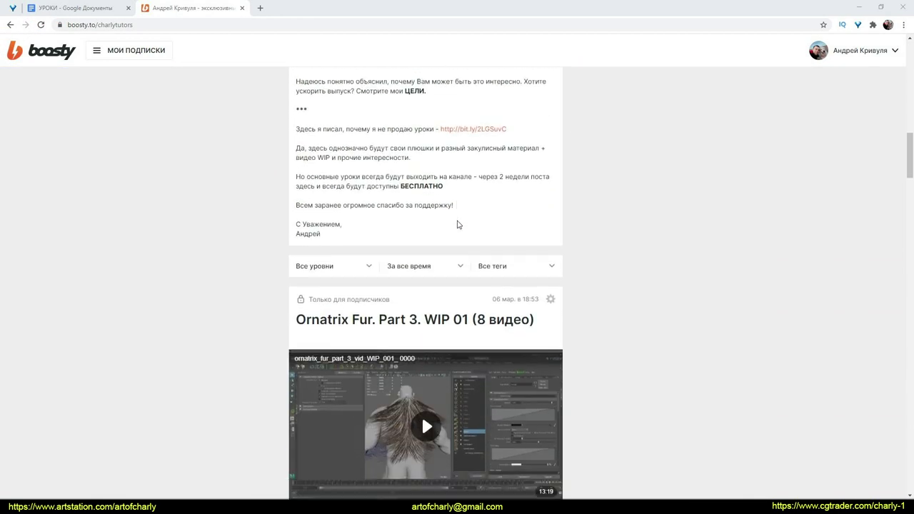
pyautogui.scroll(-1, 504, 231)
pyautogui.scroll(-8, 504, 231)
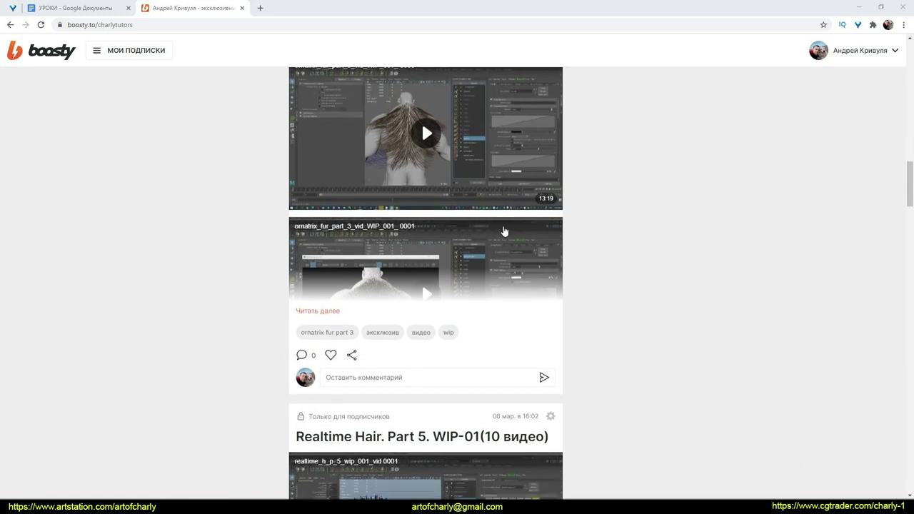
pyautogui.scroll(-10, 505, 231)
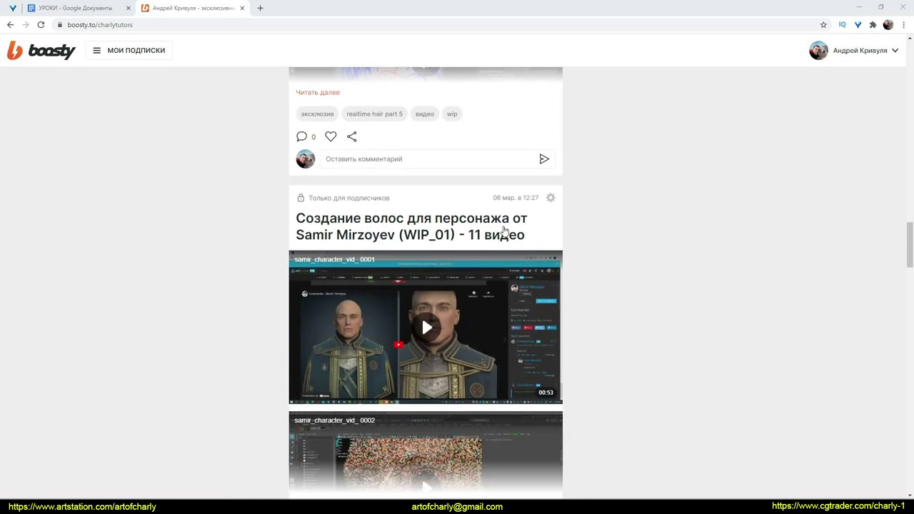
pyautogui.scroll(-11, 505, 230)
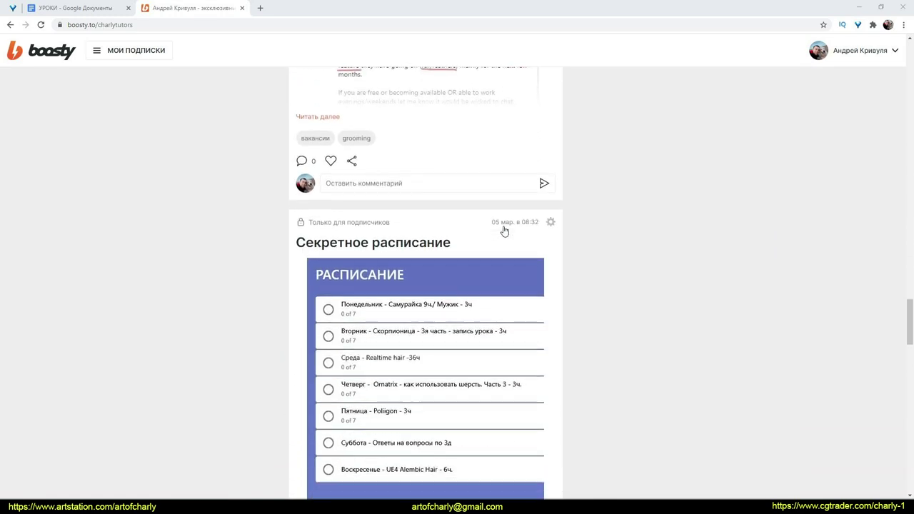
pyautogui.scroll(-12, 503, 228)
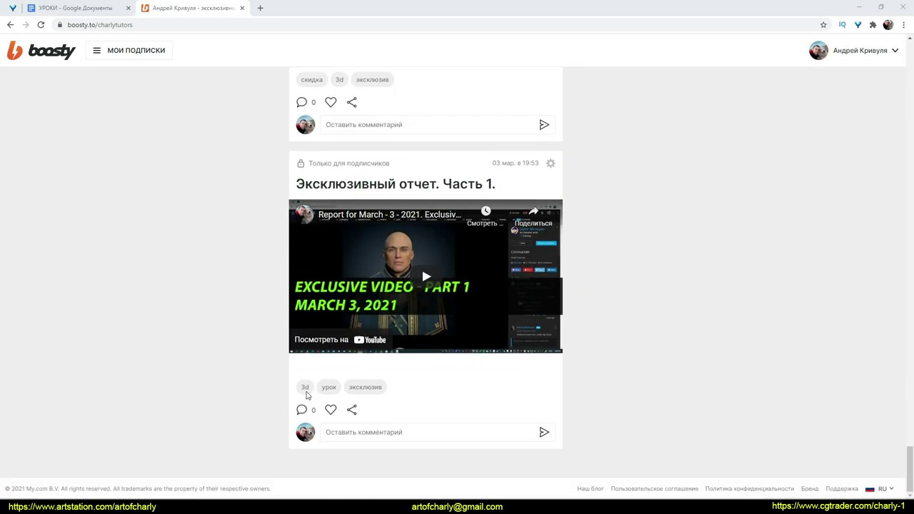
# - Scroll back up the Boosty page and show the embedded video's info cards
pyautogui.scroll(20, 518, 265)
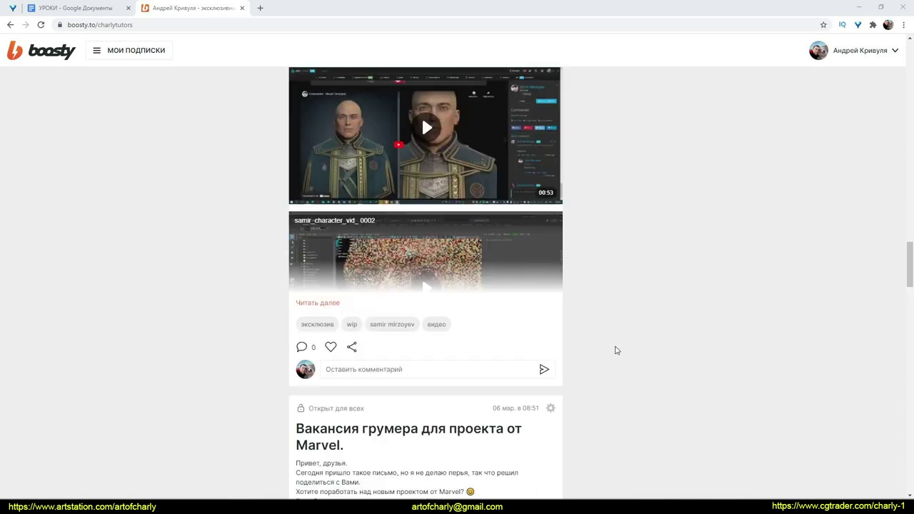
pyautogui.scroll(10, 617, 350)
pyautogui.scroll(3, 448, 212)
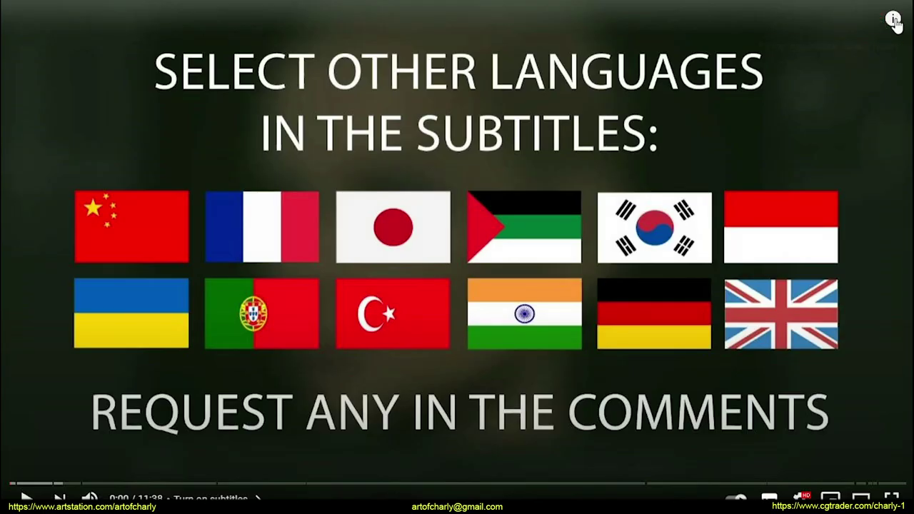
pyautogui.click(894, 20)
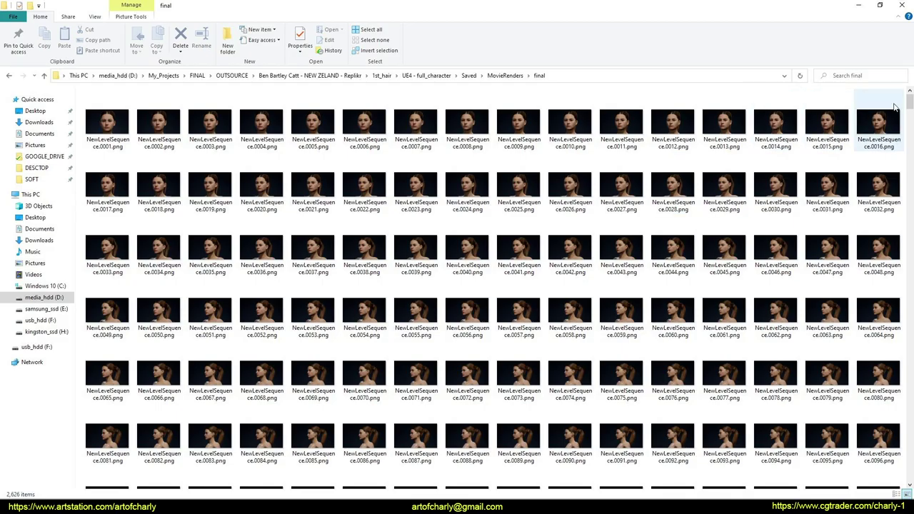
# - Review final frame 2626 in MovieRenders\final, then start a new Unreal render job
pyautogui.scroll(-10, 909, 434)
pyautogui.scroll(-20, 909, 435)
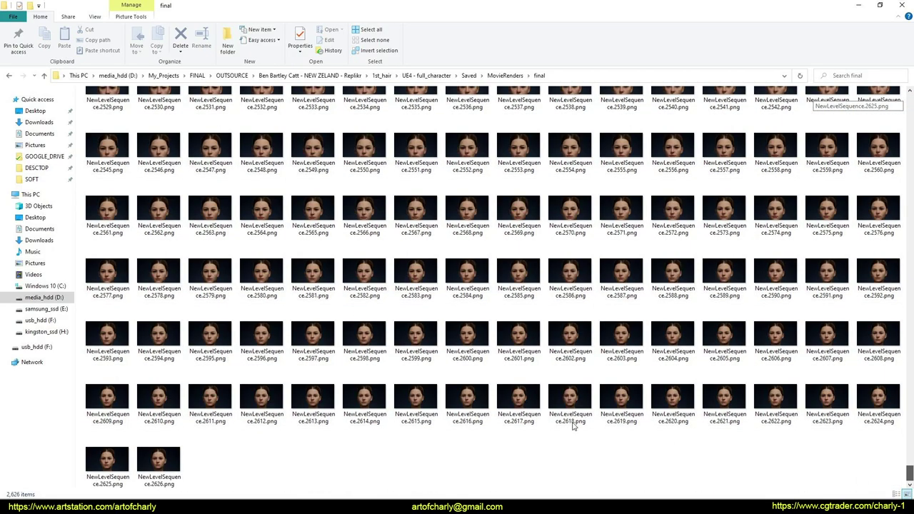
pyautogui.click(160, 468)
pyautogui.click(261, 474)
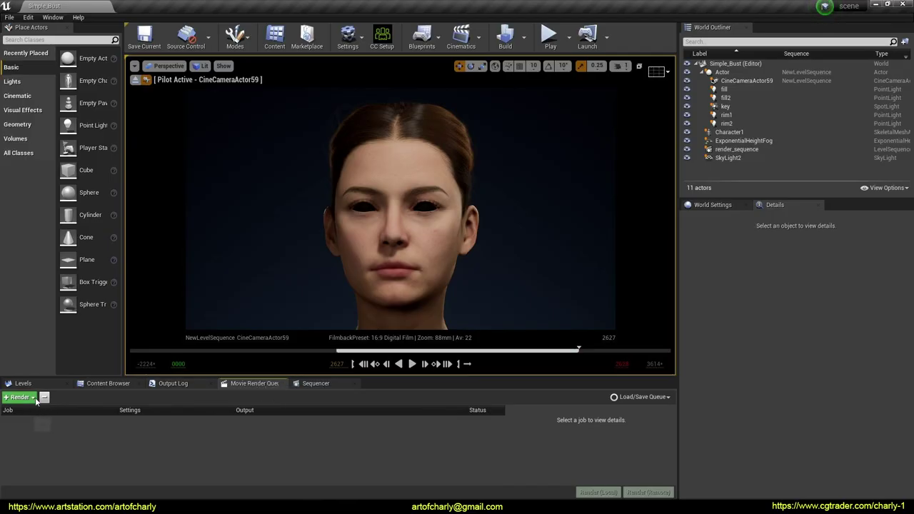
pyautogui.click(32, 397)
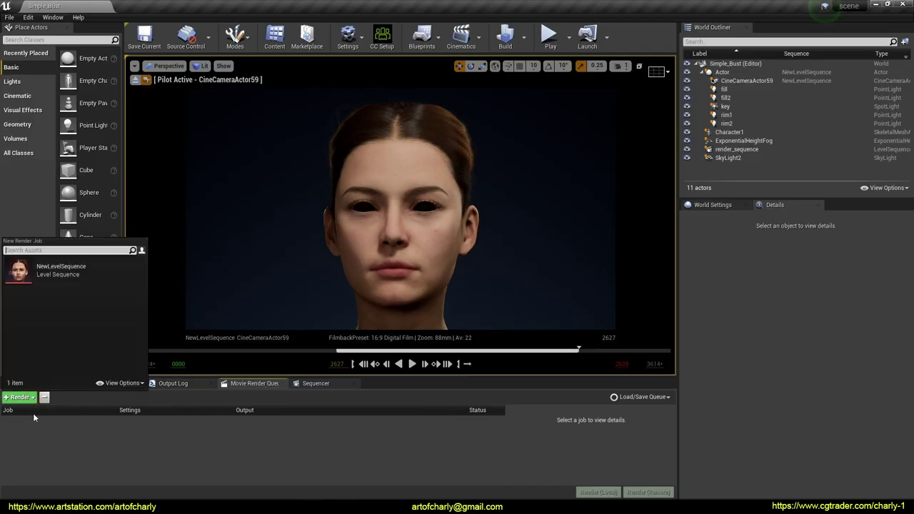
# - Queue a NewLevelSequence render job and inspect its anti-aliasing and console variable settings
pyautogui.click(61, 270)
pyautogui.click(140, 420)
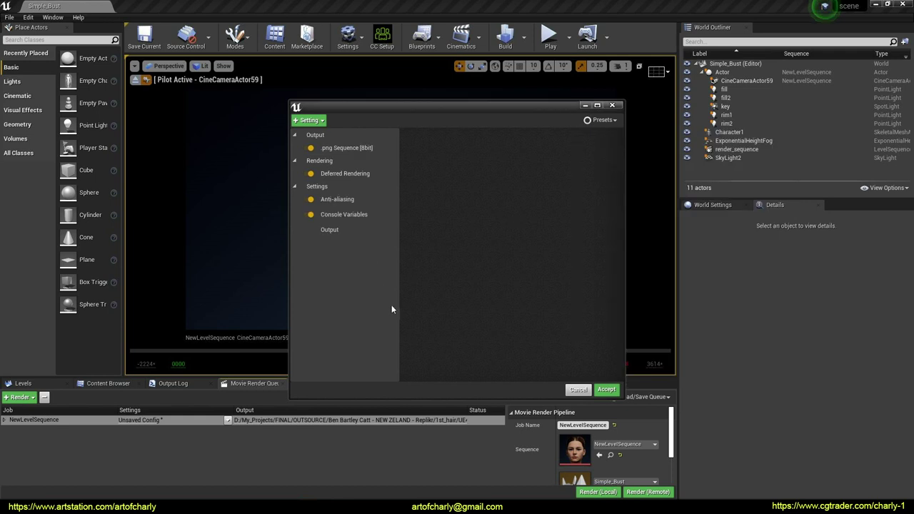
pyautogui.click(337, 200)
pyautogui.click(527, 159)
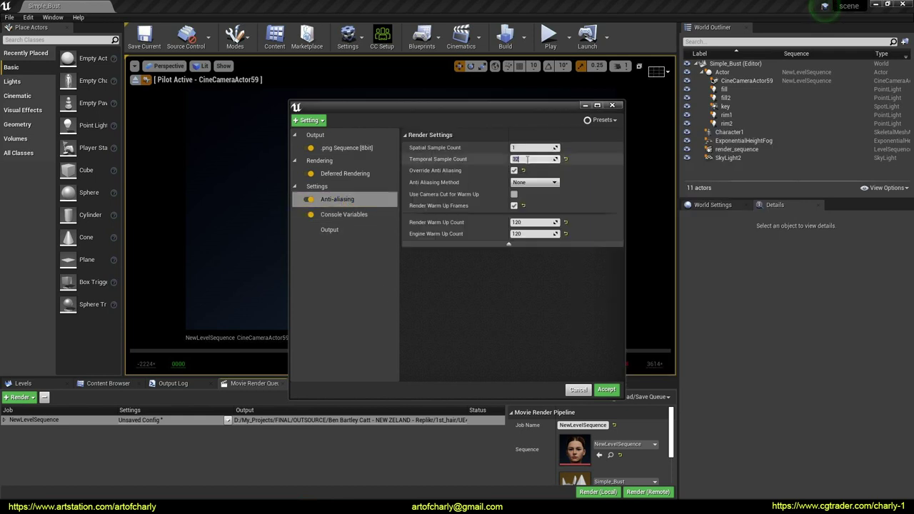
pyautogui.click(364, 219)
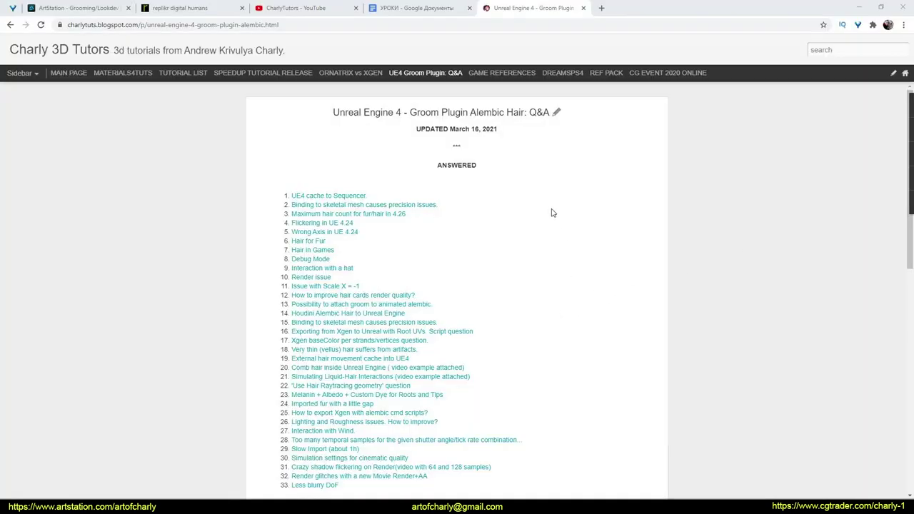
pyautogui.scroll(-2, 449, 255)
pyautogui.scroll(1, 486, 306)
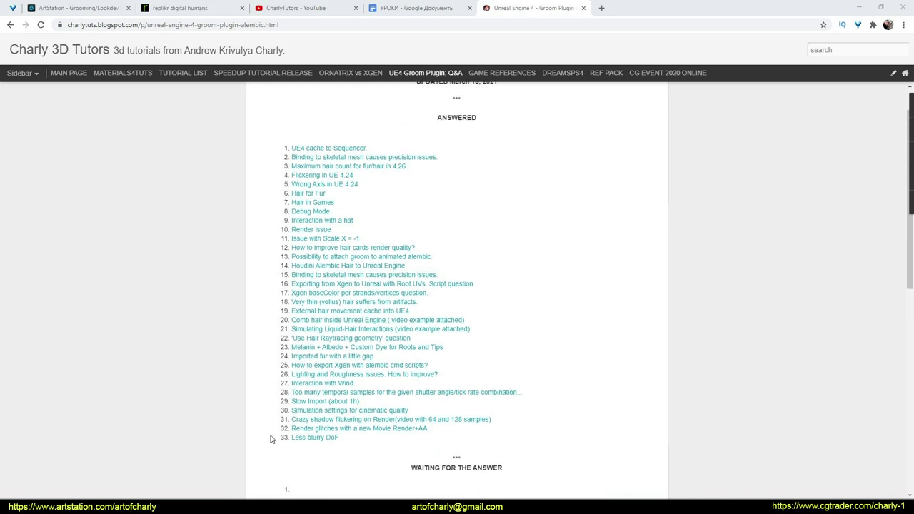
pyautogui.click(372, 421)
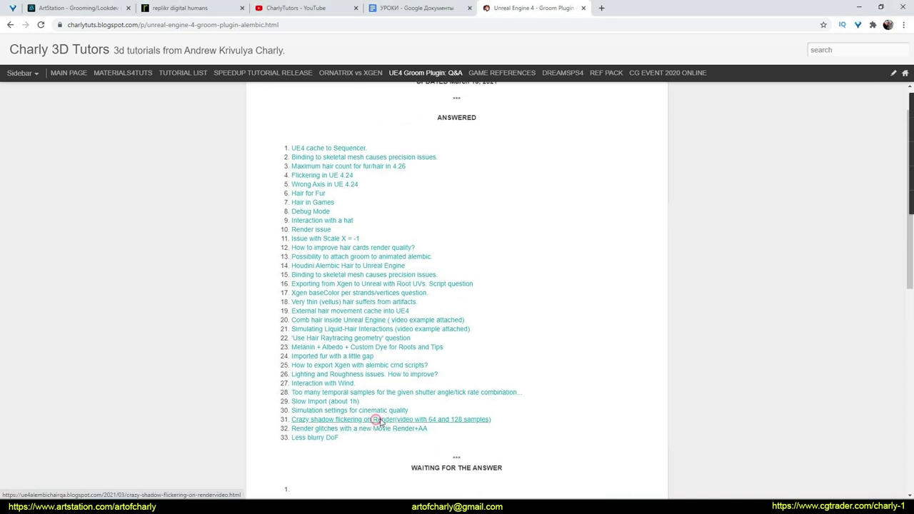
pyautogui.scroll(-6, 236, 256)
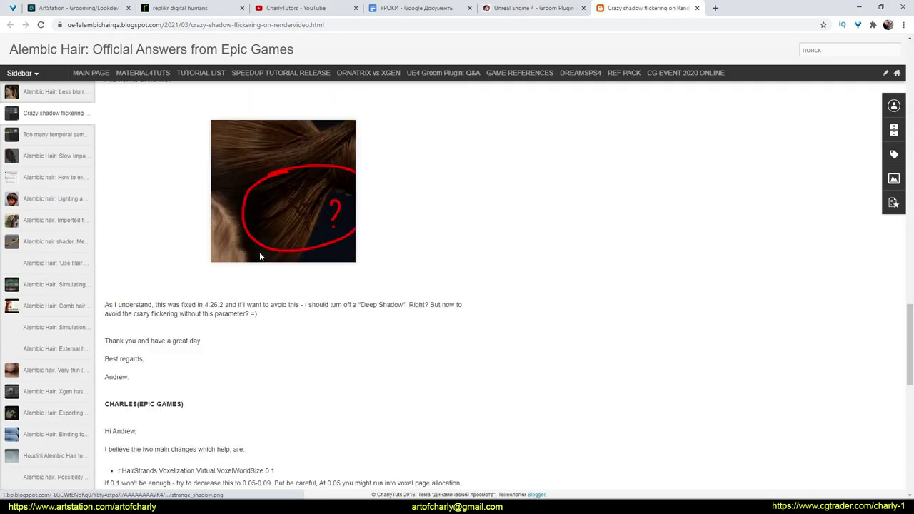
pyautogui.scroll(3, 274, 259)
pyautogui.scroll(-3, 273, 257)
pyautogui.scroll(10, 111, 193)
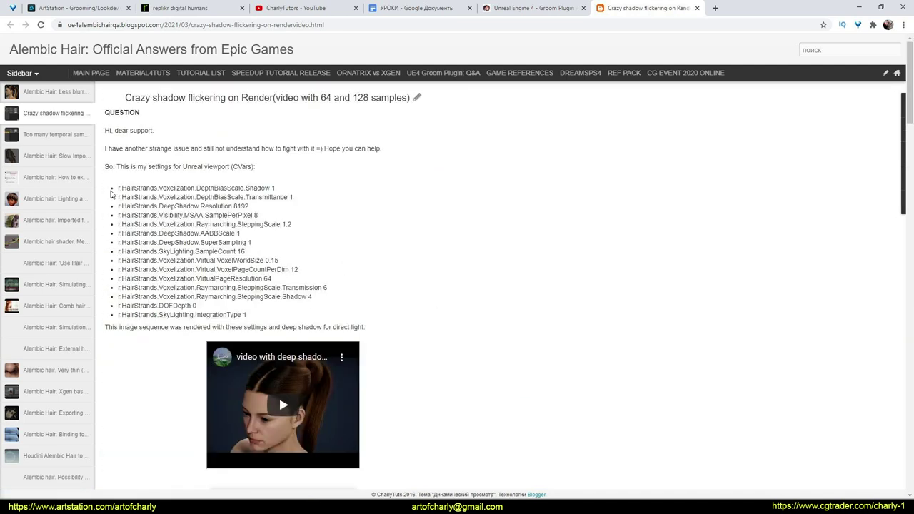
pyautogui.moveTo(119, 189); pyautogui.dragTo(314, 309)
pyautogui.click(320, 313)
pyautogui.scroll(-5, 190, 293)
pyautogui.scroll(-15, 190, 293)
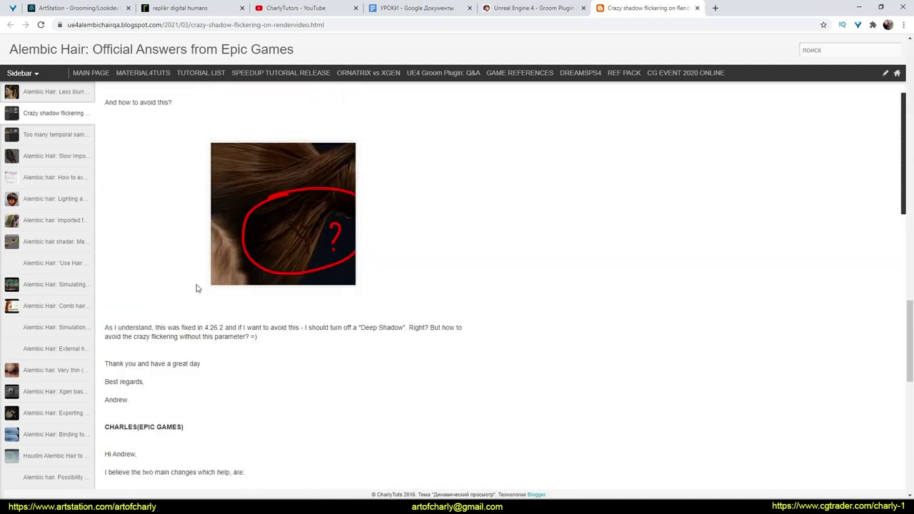
pyautogui.scroll(-2, 190, 293)
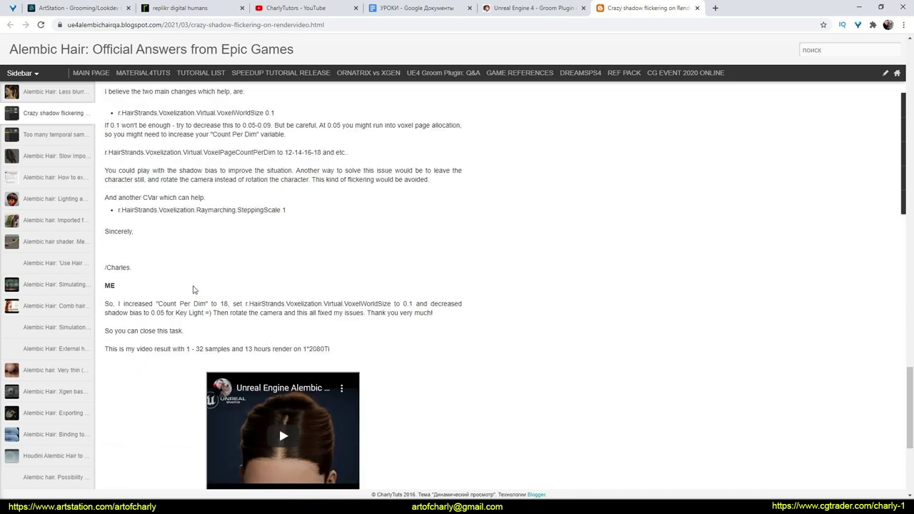
pyautogui.scroll(-3, 193, 289)
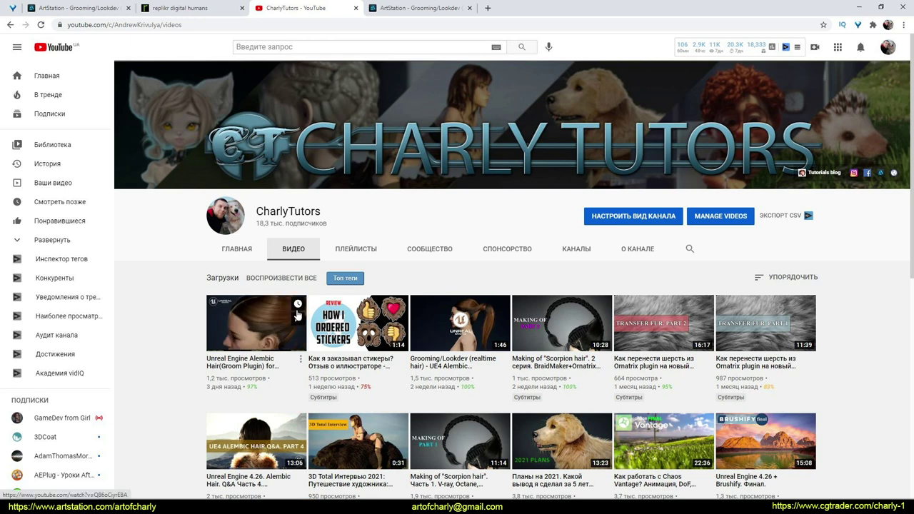
# - Browse the ArtStation Grooming/Lookdev page and open the author's tutorial blog
pyautogui.hotkey('ctrl', 'Tab')
pyautogui.scroll(-10, 259, 294)
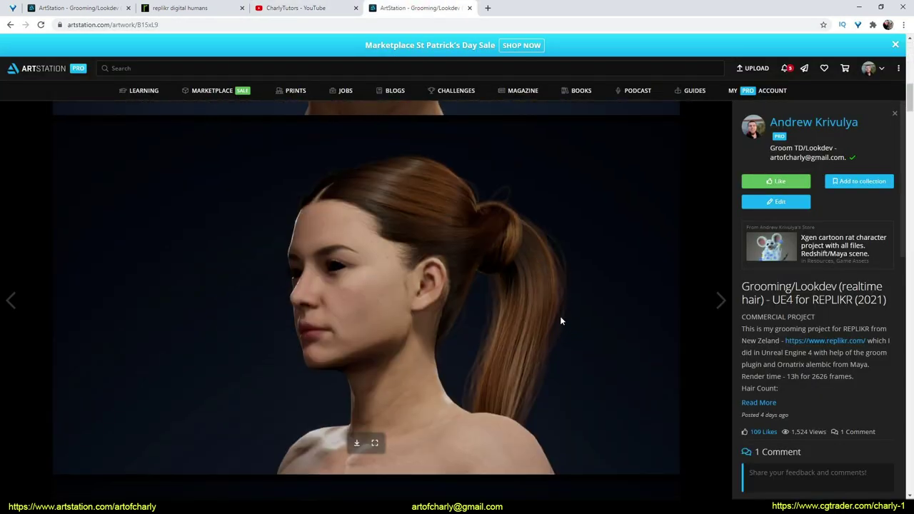
pyautogui.click(489, 9)
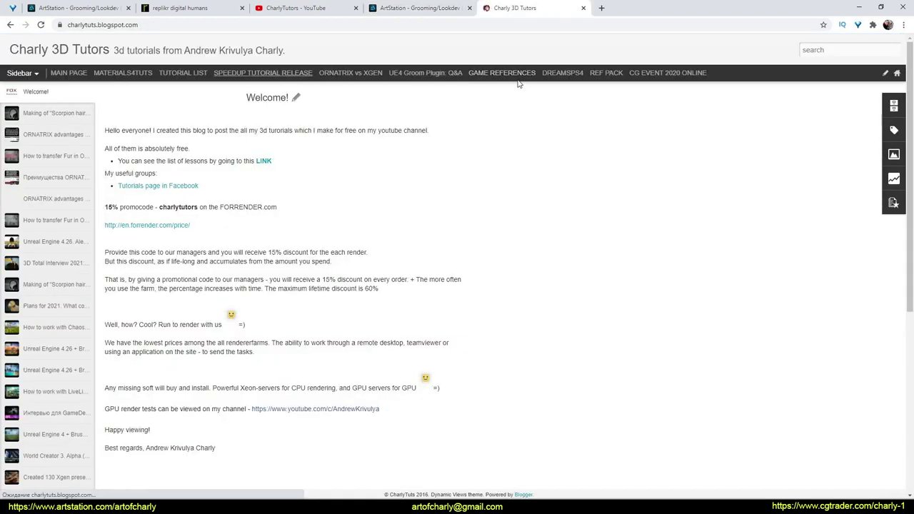
# - Open the 'Less blurry DoF' question from the UE4 Groom Plugin Q&A, closing the Q&A page
pyautogui.click(410, 80)
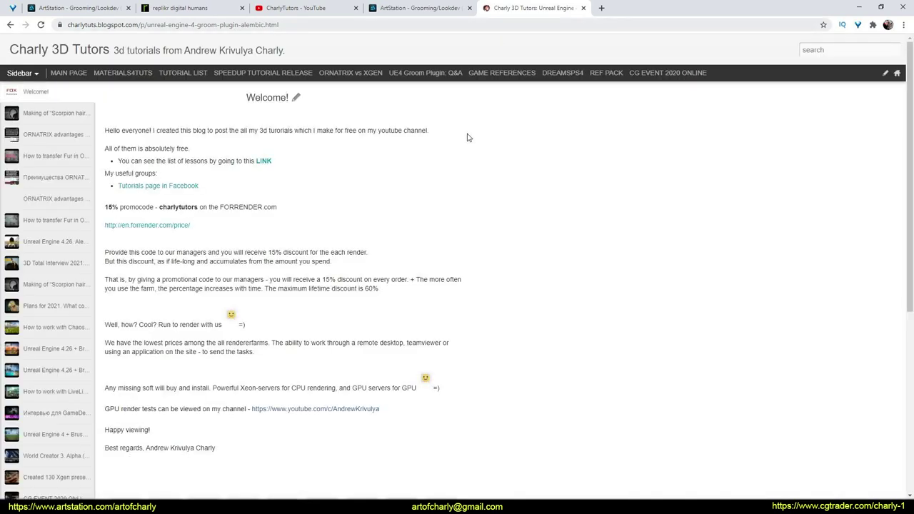
pyautogui.scroll(-4, 551, 211)
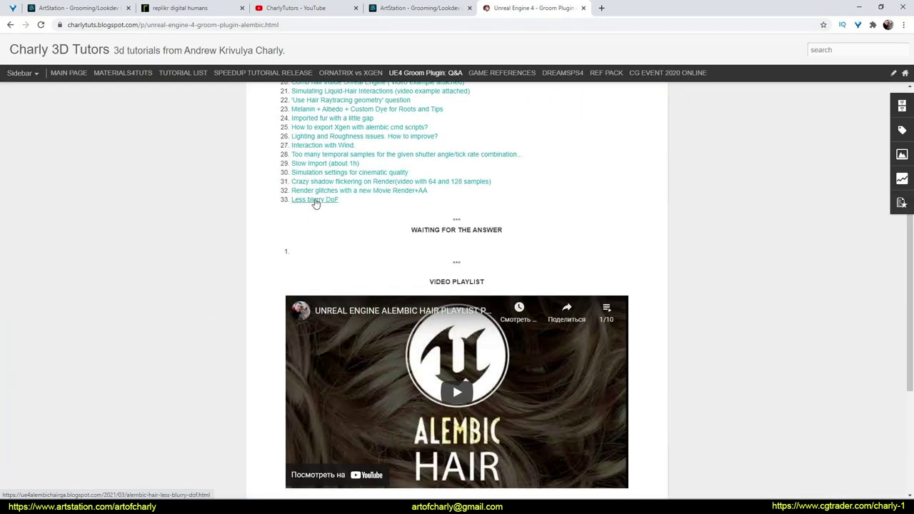
pyautogui.click(317, 200)
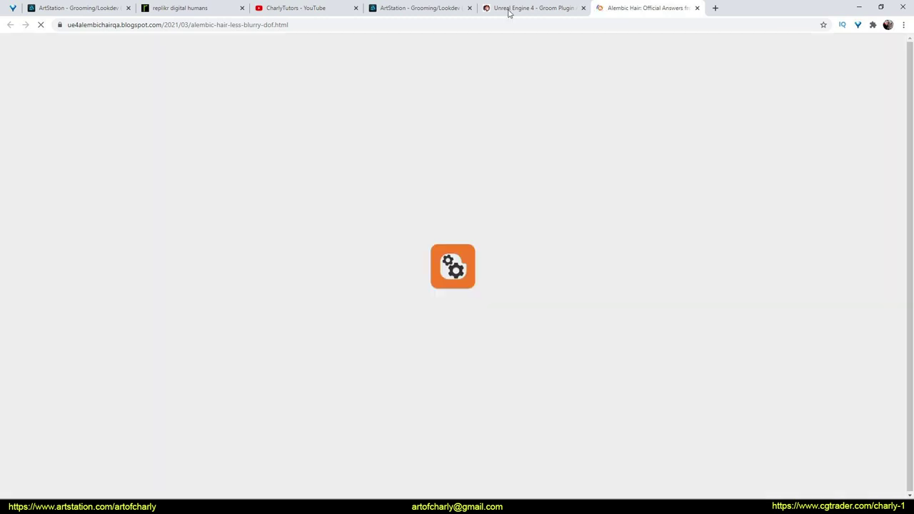
pyautogui.click(509, 13)
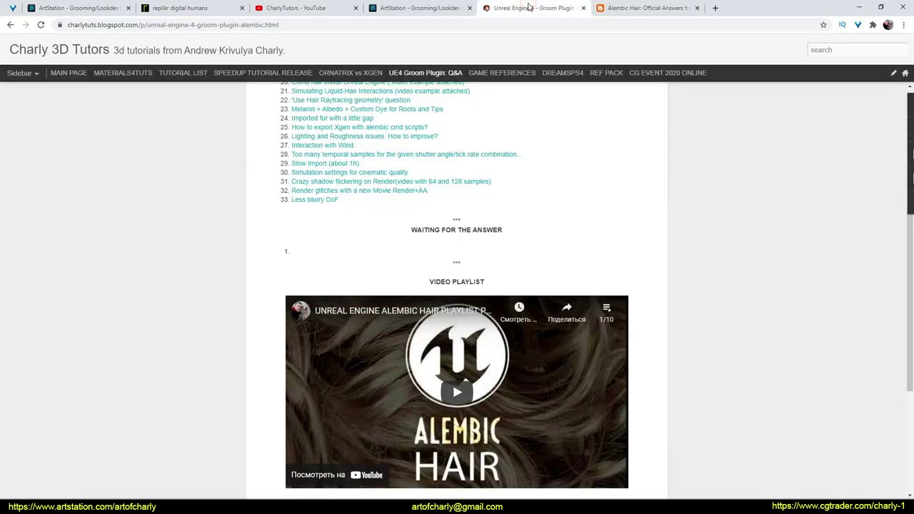
pyautogui.hotkey('ctrl', 'w')
# - Compare NewLevelSequence.0085.png and redshift_render_(1).jpg side by side, panning to line up the faces
pyautogui.click(322, 278)
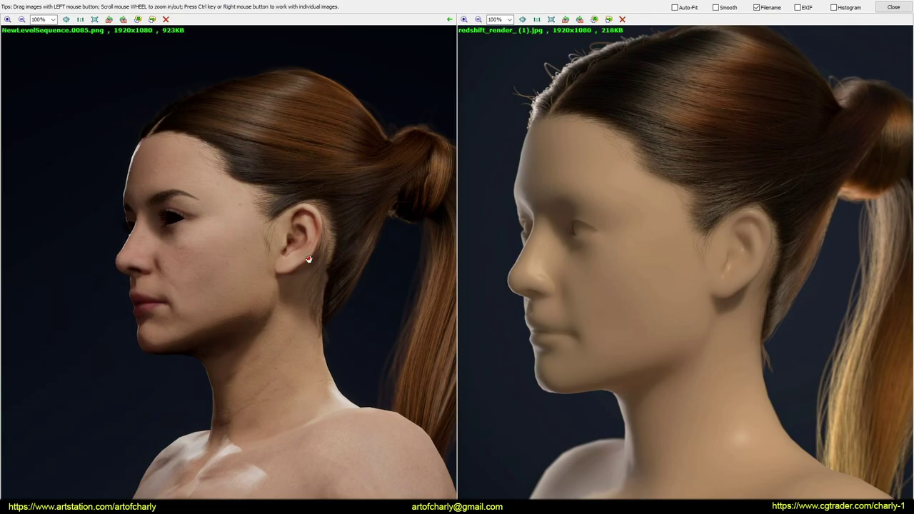
pyautogui.moveTo(350, 214); pyautogui.dragTo(277, 220)
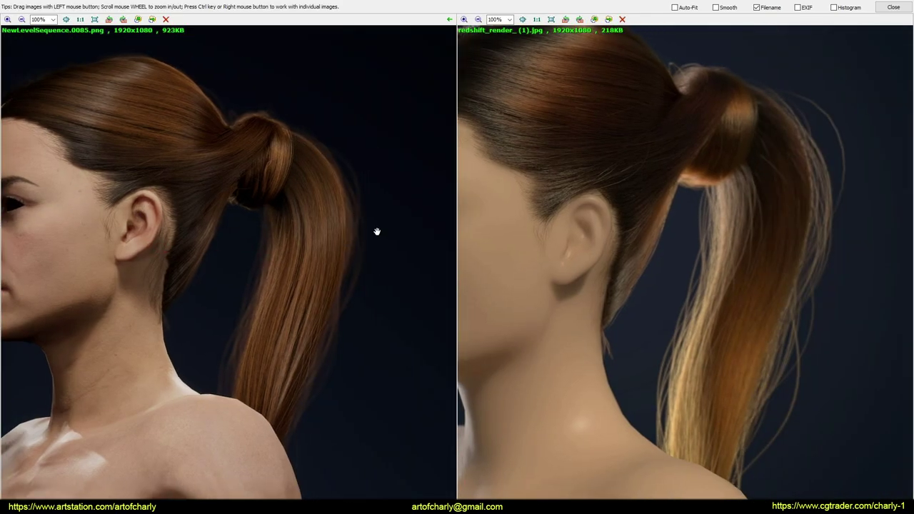
pyautogui.moveTo(377, 232); pyautogui.dragTo(481, 183)
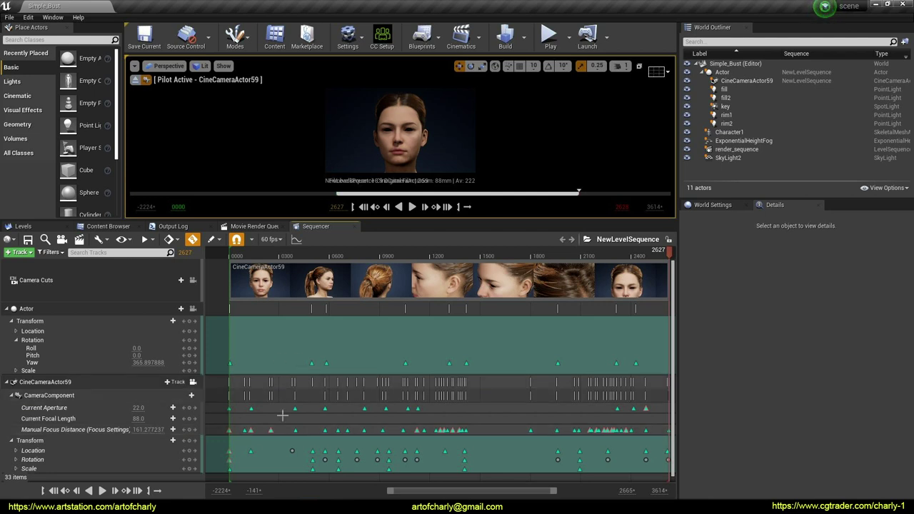
# - Show CineCameraActor59's lens and focus settings, then recheck the render comparison and DoF answer
pyautogui.click(45, 383)
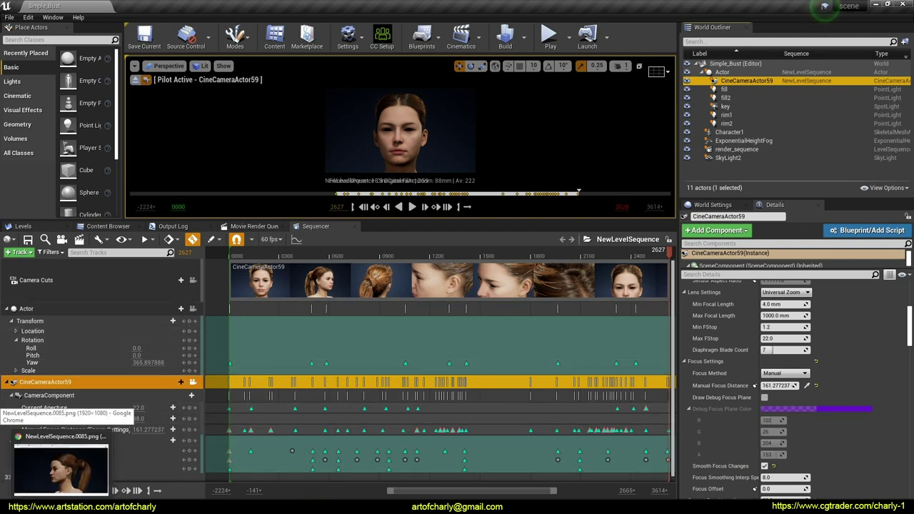
pyautogui.click(60, 461)
pyautogui.moveTo(341, 293); pyautogui.dragTo(336, 320)
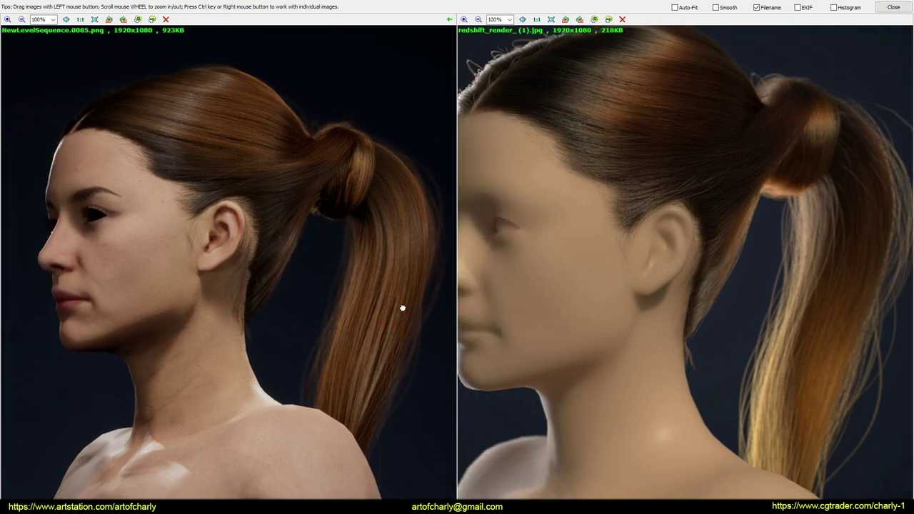
pyautogui.moveTo(396, 246); pyautogui.dragTo(396, 220)
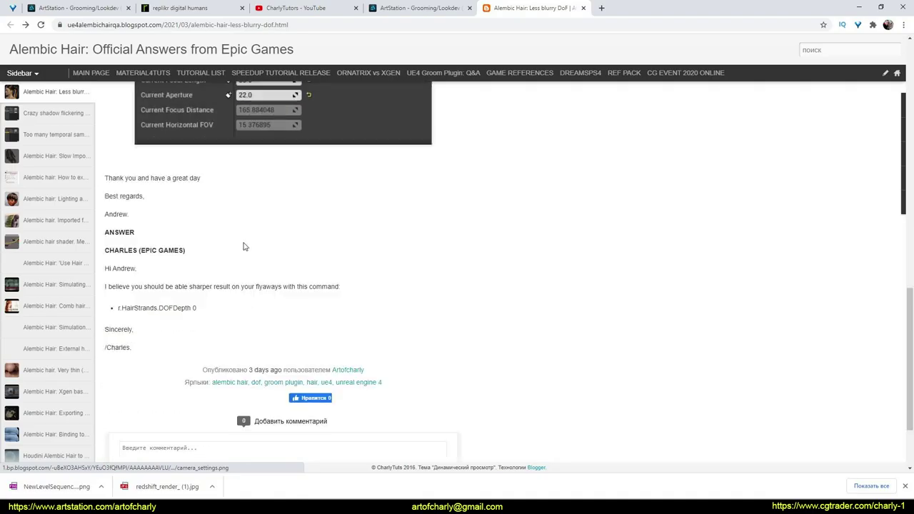
pyautogui.scroll(-2, 207, 228)
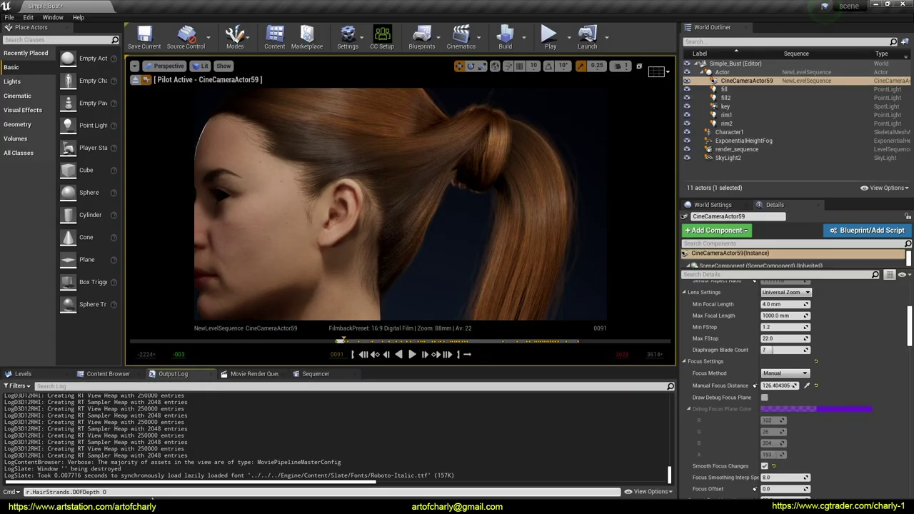
# - Test r.HairStrands.DOFDepth at 0 and then 1, and set the camera aperture to 2.0
pyautogui.press('Return')
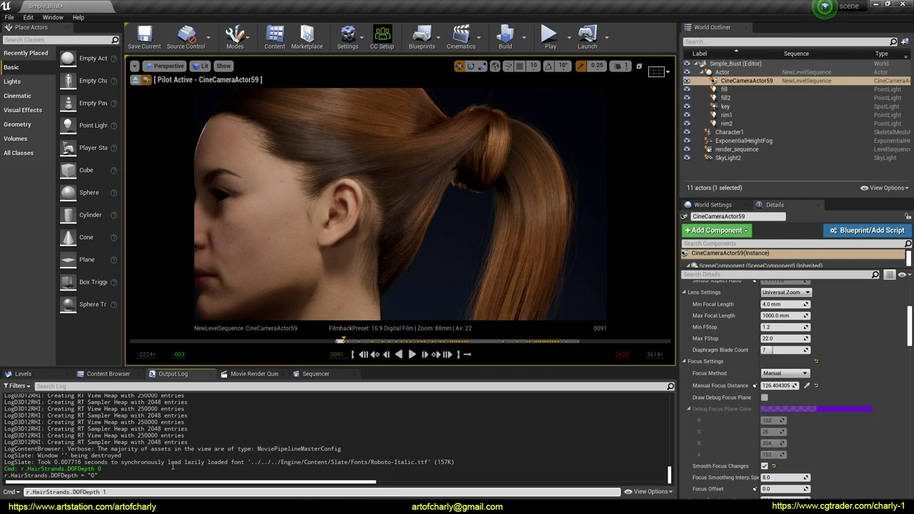
pyautogui.press('Return')
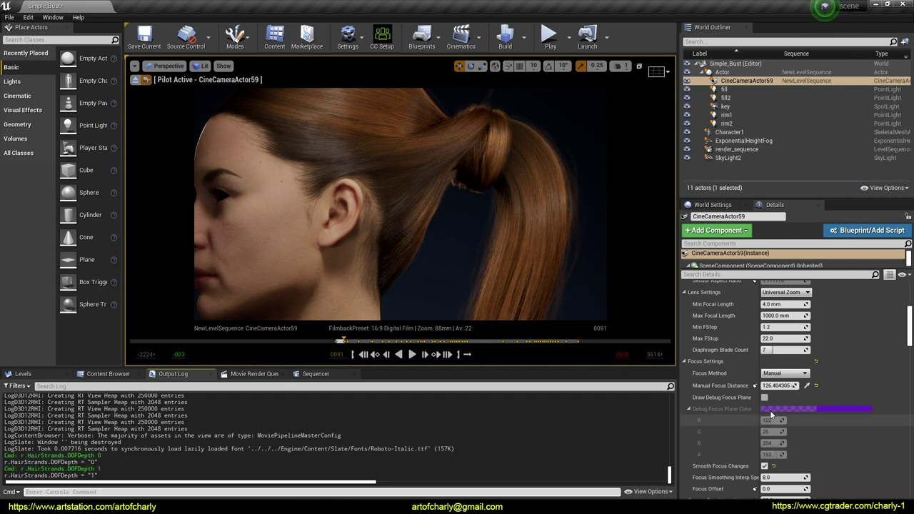
pyautogui.write('2')
pyautogui.press('Return')
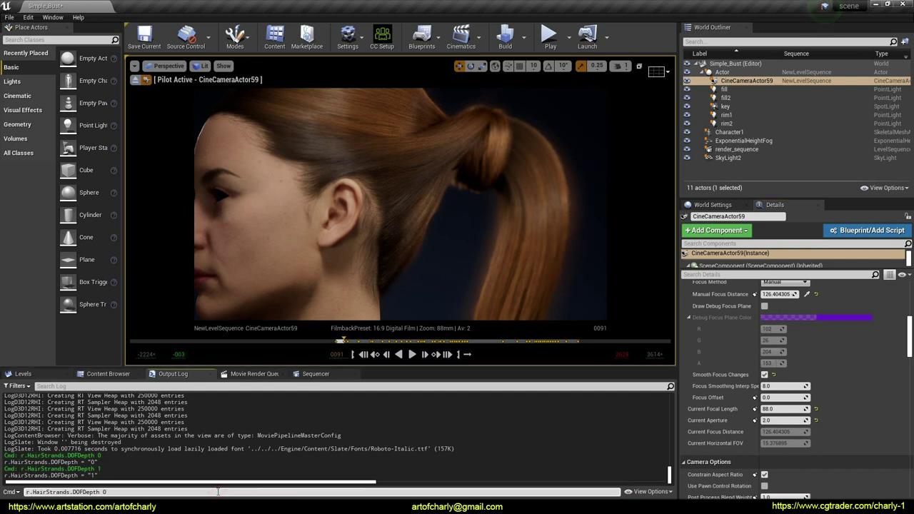
# - Reset r.HairStrands.DOFDepth to 0, restore Current Aperture to 22.0, and show the Sequencer timeline
pyautogui.press('Return')
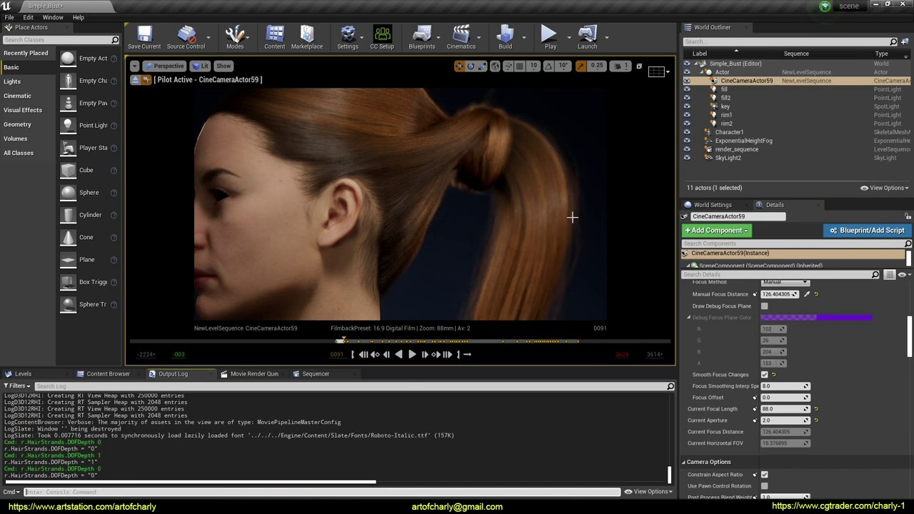
pyautogui.click(780, 421)
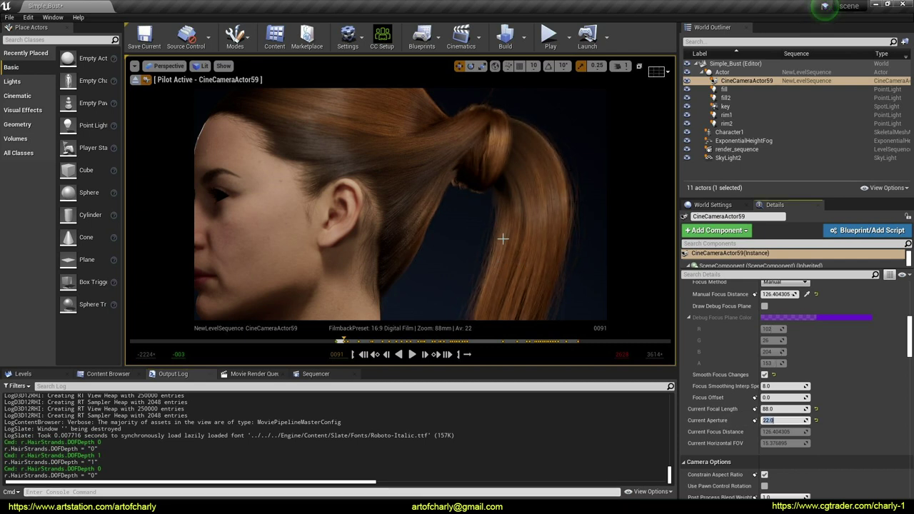
pyautogui.click(315, 374)
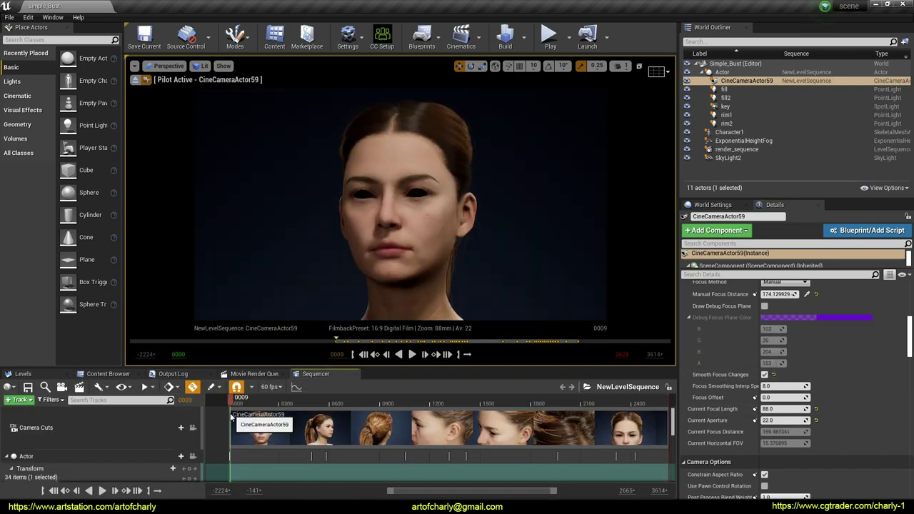
# - Rewind the sequence to its first frames and turn on Show FPS from the viewport options
pyautogui.moveTo(230, 418); pyautogui.dragTo(230, 418)
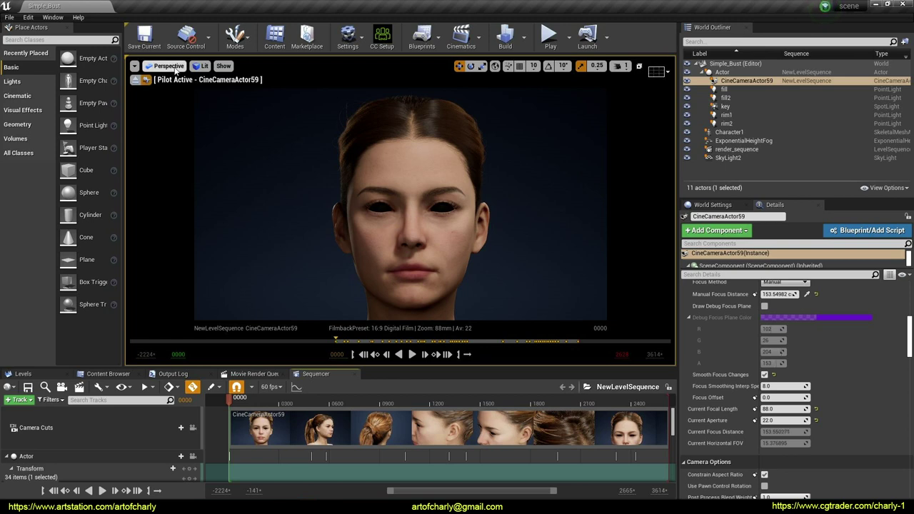
pyautogui.click(134, 66)
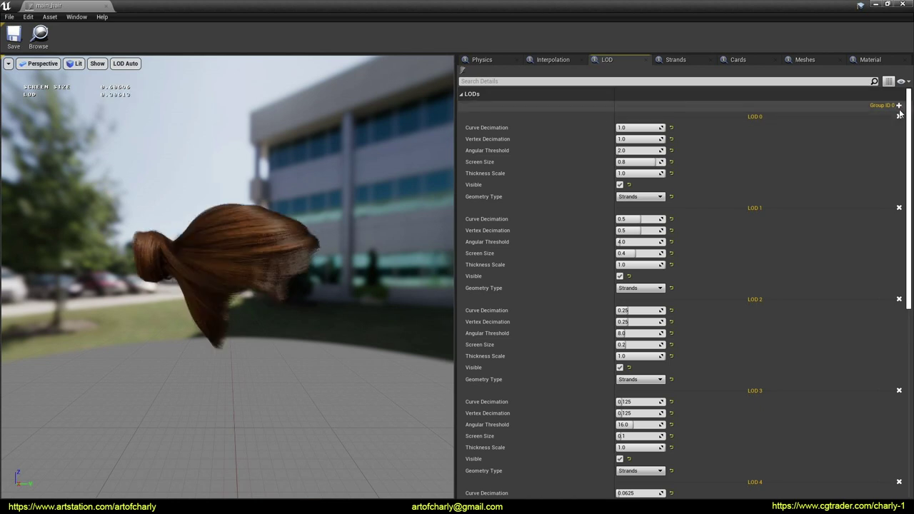
# - Save the main_hair groom with its LOD 0–7 settings and rewind the sequence to a front view
pyautogui.scroll(-10, 663, 253)
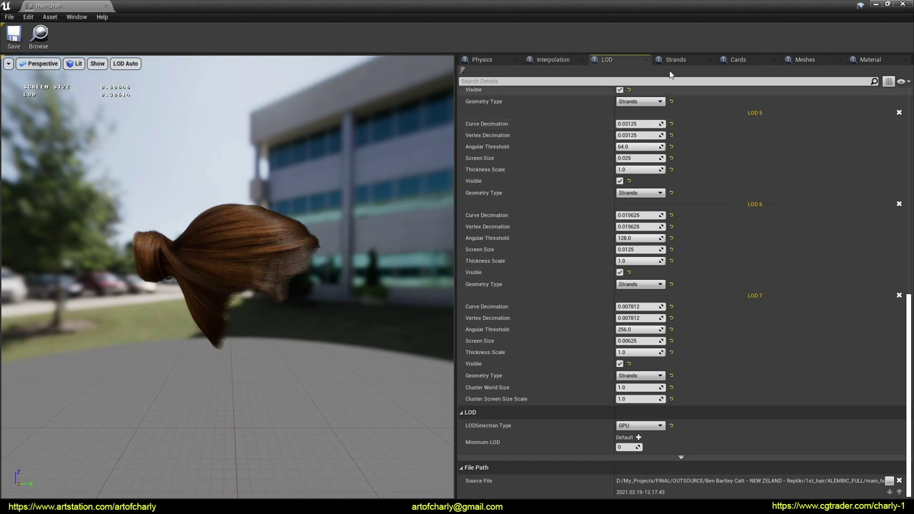
pyautogui.click(13, 35)
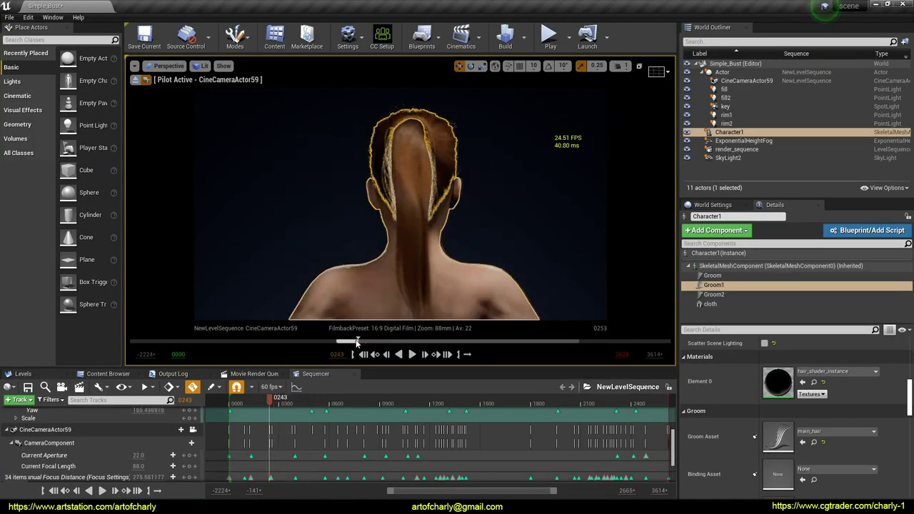
pyautogui.moveTo(357, 342); pyautogui.dragTo(339, 343)
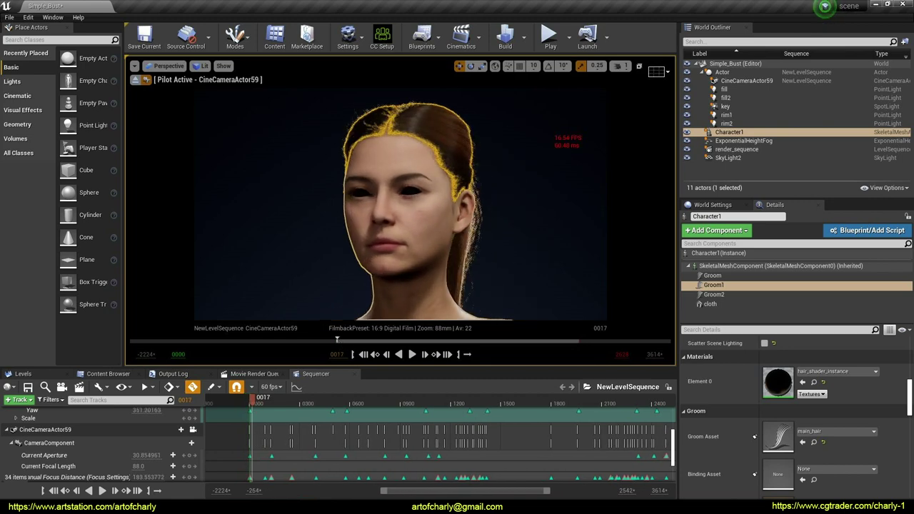
# - Play the sequence in F11 immersive mode to check the reduced-density ponytail and frame rate
pyautogui.press('F11')
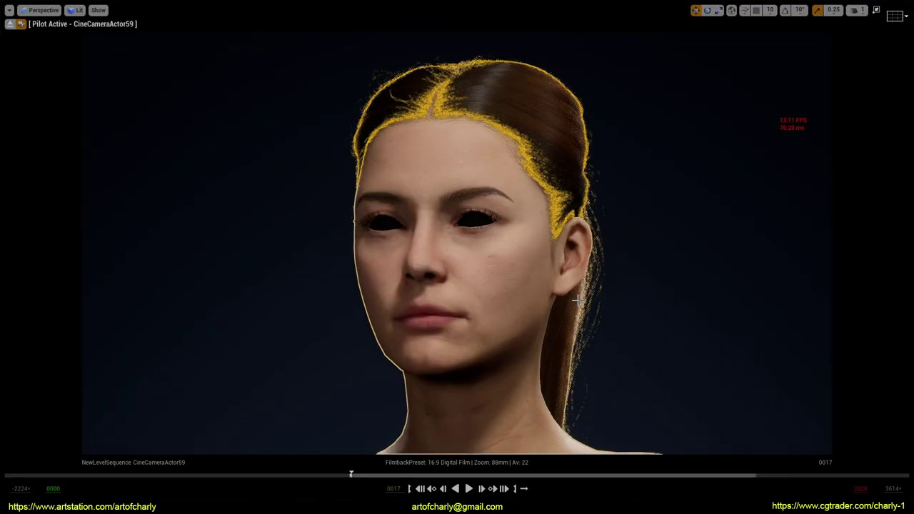
pyautogui.click(468, 489)
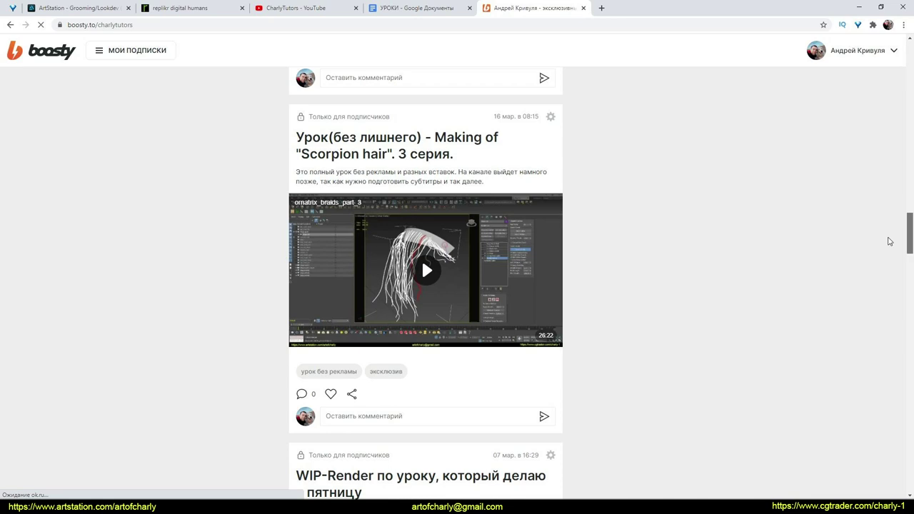
pyautogui.scroll(-10, 511, 94)
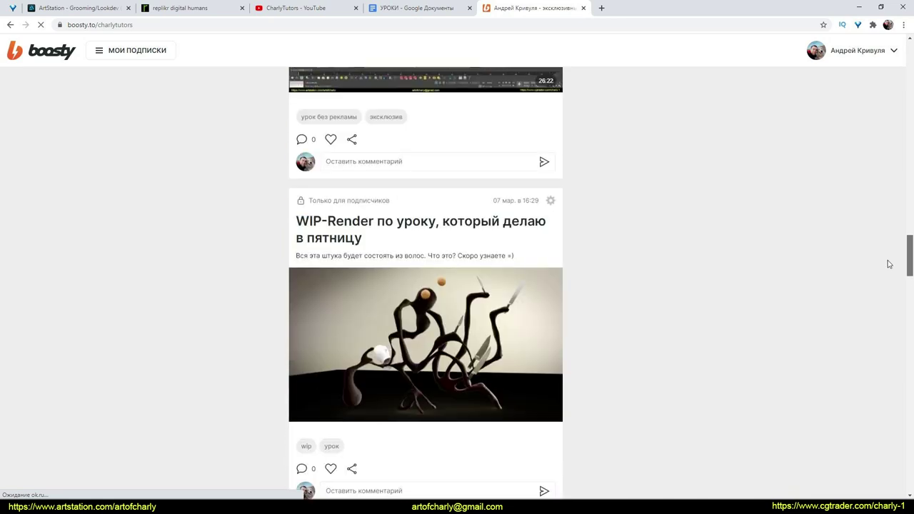
pyautogui.scroll(2, 510, 94)
pyautogui.moveTo(448, 91)
pyautogui.mouseDown()
pyautogui.moveTo(608, 183)
pyautogui.moveTo(532, 209)
pyautogui.mouseUp()
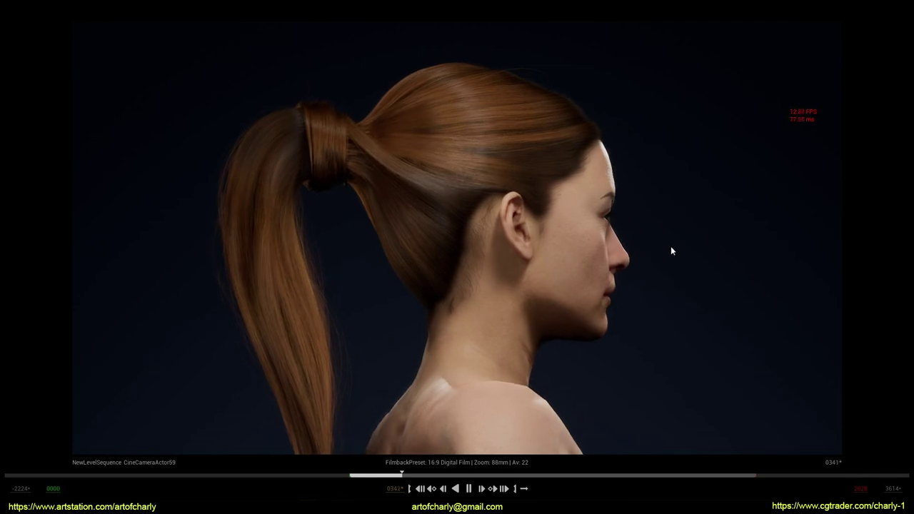
# - Jump to the in-focus hair close-up around frame 2124 and resume playback
pyautogui.click(684, 472)
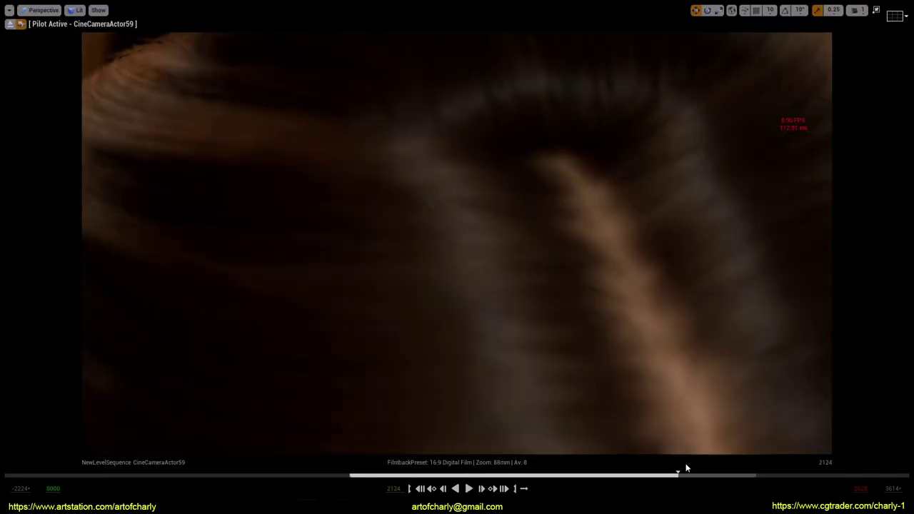
pyautogui.moveTo(686, 468); pyautogui.dragTo(689, 470)
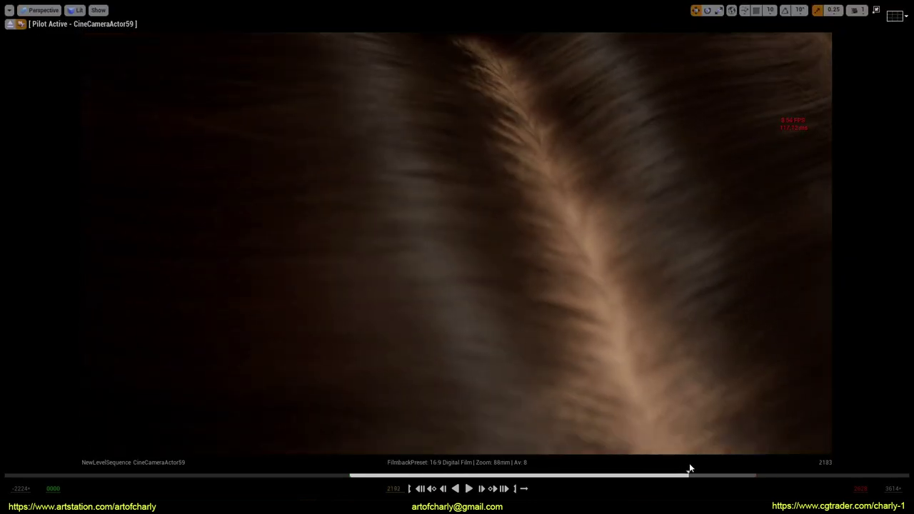
pyautogui.click(469, 489)
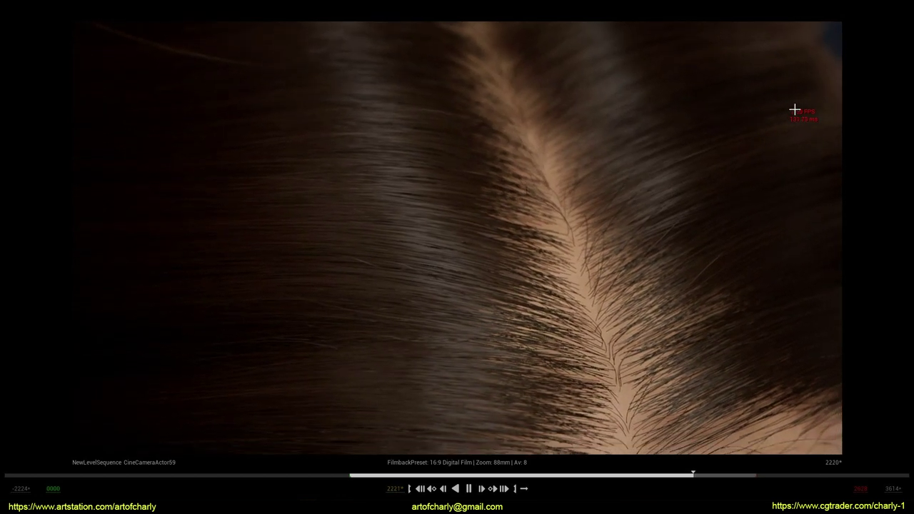
# - Stop playback, scrub back to the opening frames, and exit full-screen mode
pyautogui.moveTo(547, 474); pyautogui.dragTo(566, 474)
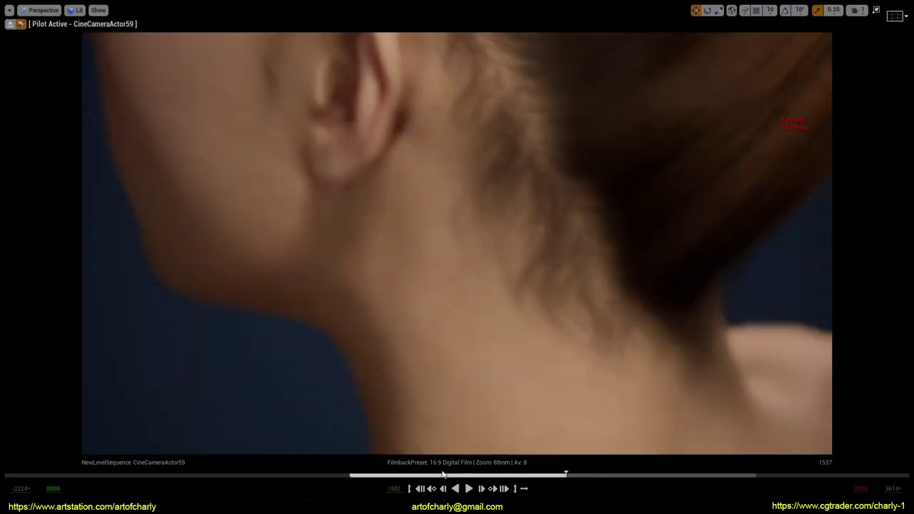
pyautogui.moveTo(443, 474); pyautogui.dragTo(350, 480)
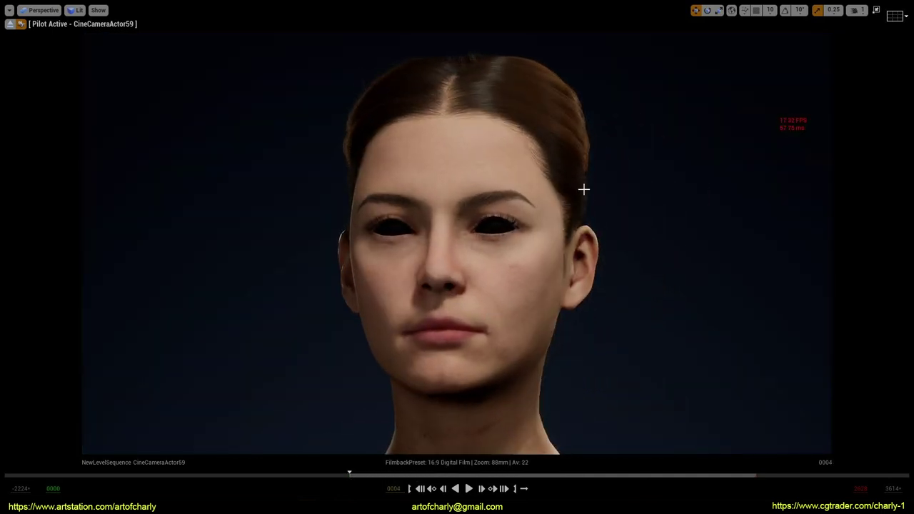
pyautogui.press('F11')
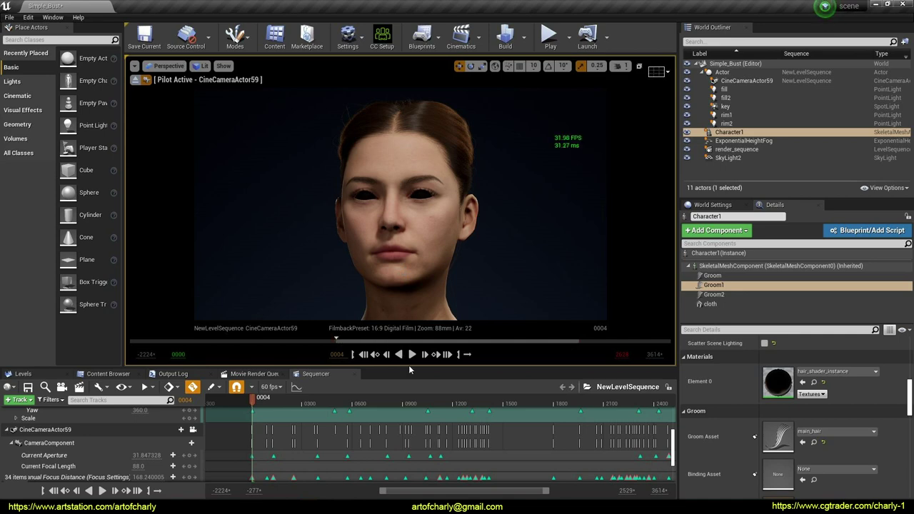
# - Enlarge the viewport, scrub the shot to the ear close-up and back, then show the HAIR_CONTENT assets
pyautogui.moveTo(409, 367); pyautogui.dragTo(372, 411)
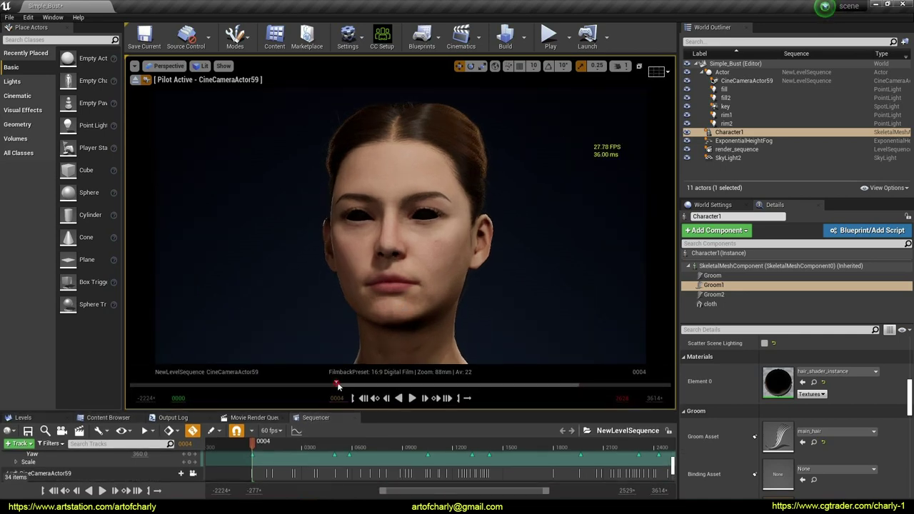
pyautogui.moveTo(338, 386); pyautogui.dragTo(544, 384)
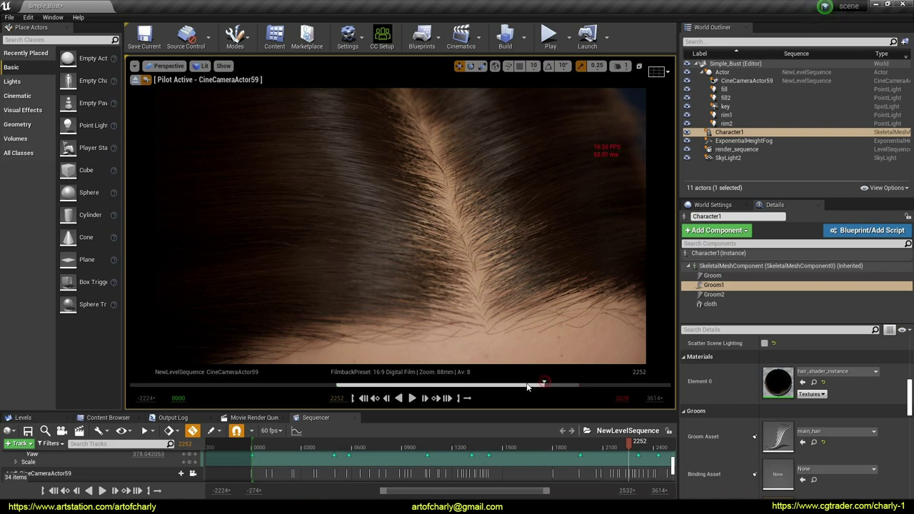
pyautogui.moveTo(527, 387); pyautogui.dragTo(335, 384)
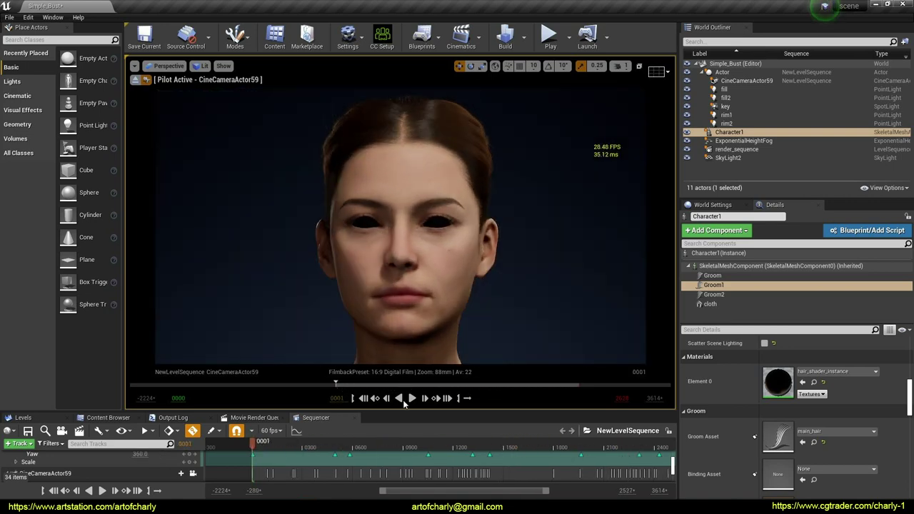
pyautogui.click(107, 418)
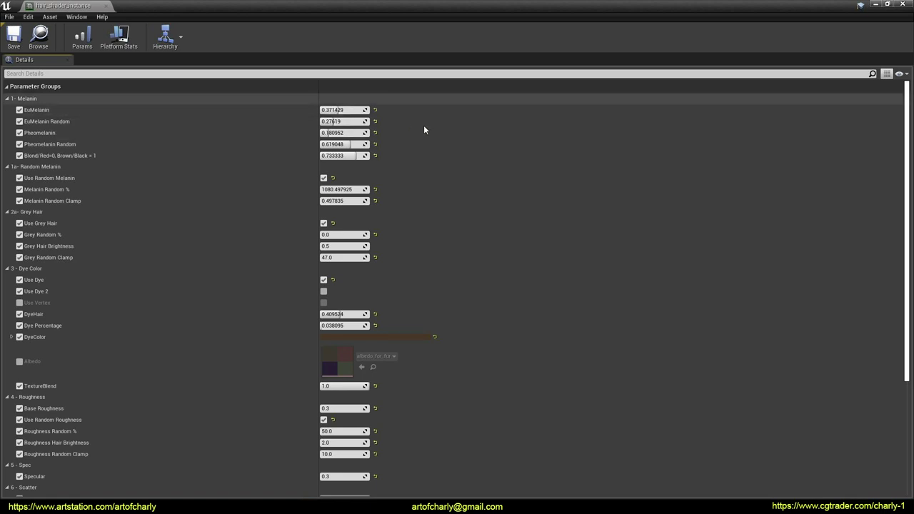
# - Scroll through hair_shader_instance's melanin, grey hair, dye, roughness and specular parameters
pyautogui.moveTo(905, 123); pyautogui.dragTo(902, 143)
# - Close the material instance editor and, in Maya, select the ponytail hair with the Move tool
pyautogui.click(904, 7)
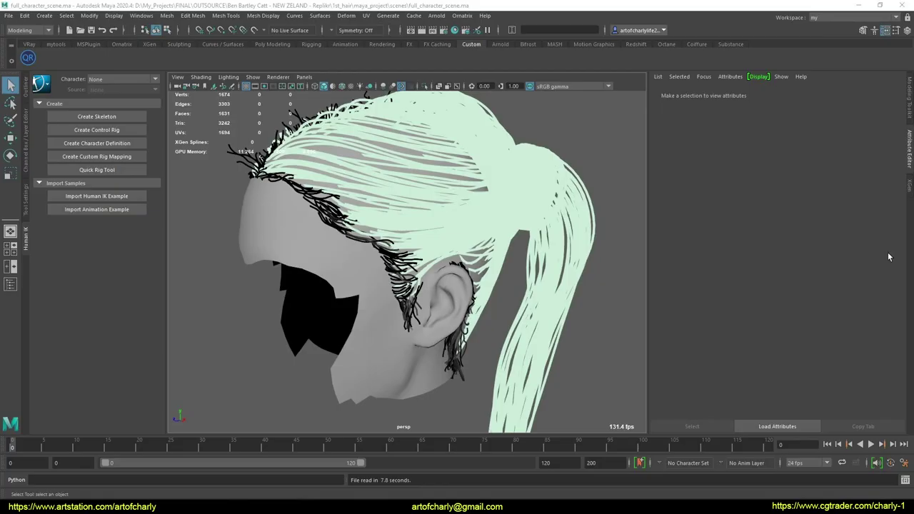
pyautogui.keyDown('alt'); pyautogui.moveTo(434, 296); pyautogui.dragTo(563, 205); pyautogui.keyUp('alt')
pyautogui.scroll(-10, 490, 261)
pyautogui.scroll(10, 414, 262)
pyautogui.click(445, 277)
pyautogui.press('w')
# - Select the main hair and the flyaway baby hair strands to inspect them, then deselect
pyautogui.keyDown('alt'); pyautogui.moveTo(501, 187); pyautogui.dragTo(338, 217); pyautogui.keyUp('alt')
pyautogui.click(357, 275)
pyautogui.keyDown('alt'); pyautogui.moveTo(357, 275); pyautogui.dragTo(352, 242); pyautogui.keyUp('alt')
pyautogui.click(388, 253)
pyautogui.click(560, 272)
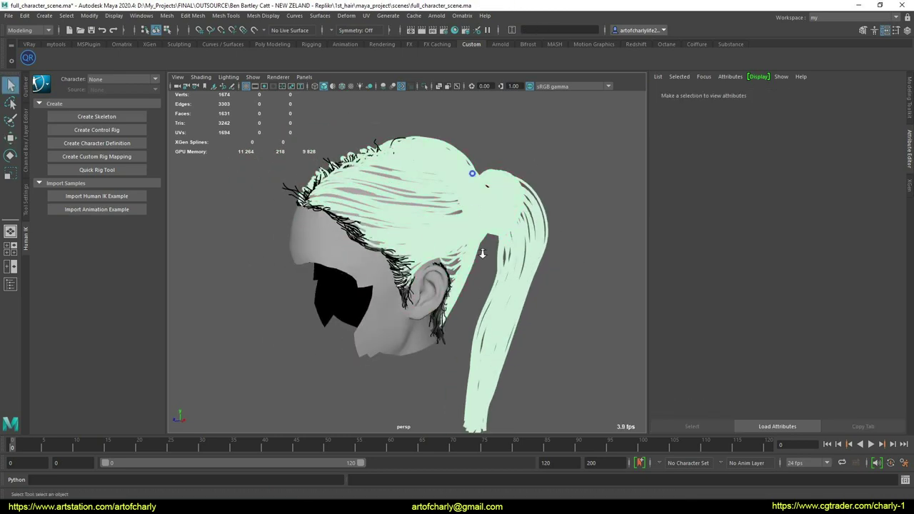
pyautogui.scroll(5, 561, 272)
pyautogui.keyDown('alt'); pyautogui.moveTo(560, 272); pyautogui.dragTo(500, 272); pyautogui.keyUp('alt')
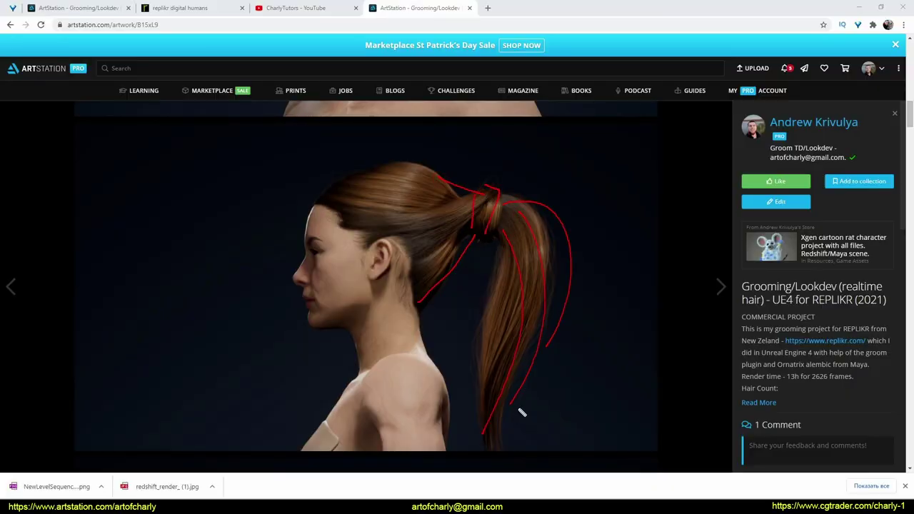
# - Re-enable the annotation pen, trace the ponytail's tie and strands in red, then clear them
pyautogui.press('Escape')
pyautogui.hotkey('ctrl', '2')
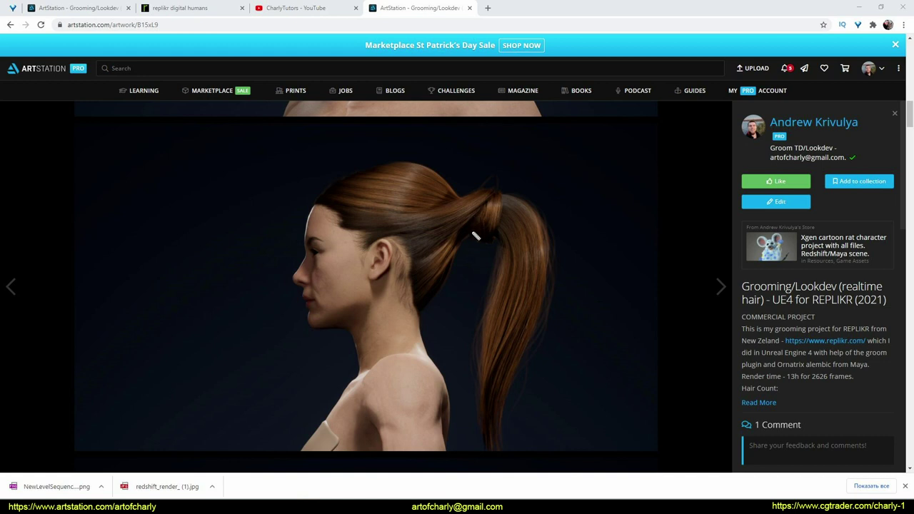
pyautogui.moveTo(467, 228)
pyautogui.mouseDown()
pyautogui.moveTo(488, 238)
pyautogui.moveTo(472, 187)
pyautogui.moveTo(503, 187)
pyautogui.moveTo(493, 240)
pyautogui.moveTo(472, 208)
pyautogui.moveTo(476, 225)
pyautogui.moveTo(473, 203)
pyautogui.moveTo(483, 224)
pyautogui.moveTo(564, 231)
pyautogui.moveTo(558, 330)
pyautogui.mouseUp()
pyautogui.moveTo(500, 238); pyautogui.dragTo(459, 383)
pyautogui.moveTo(552, 247); pyautogui.dragTo(488, 432)
pyautogui.moveTo(507, 268); pyautogui.dragTo(496, 433)
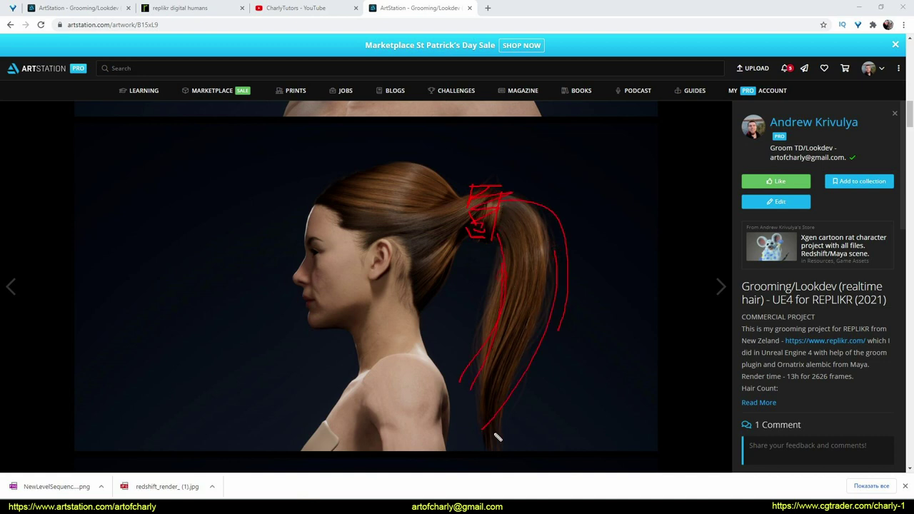
pyautogui.moveTo(479, 286); pyautogui.dragTo(447, 450)
pyautogui.press('e')
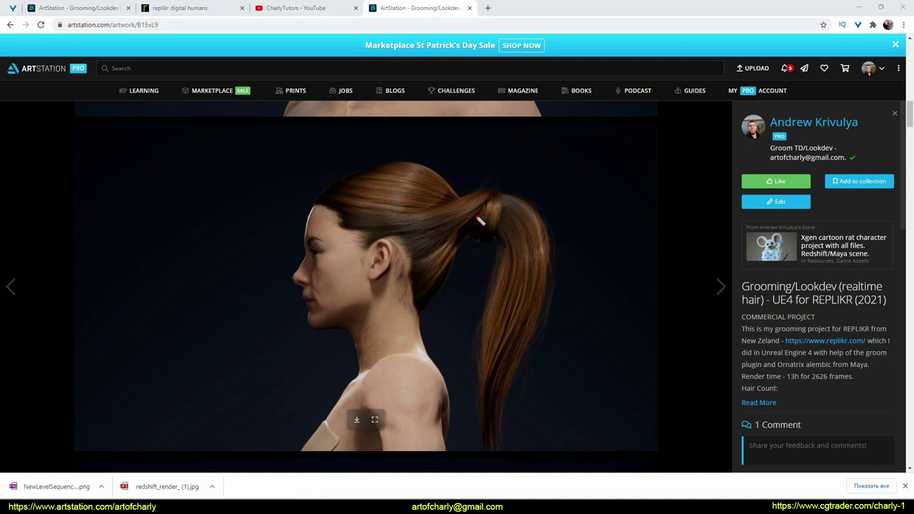
# - Mark the ponytail tie with red strokes, clear them, then circle an area beside Maya's ponytail
pyautogui.moveTo(475, 217)
pyautogui.mouseDown()
pyautogui.moveTo(521, 216)
pyautogui.moveTo(522, 237)
pyautogui.mouseUp()
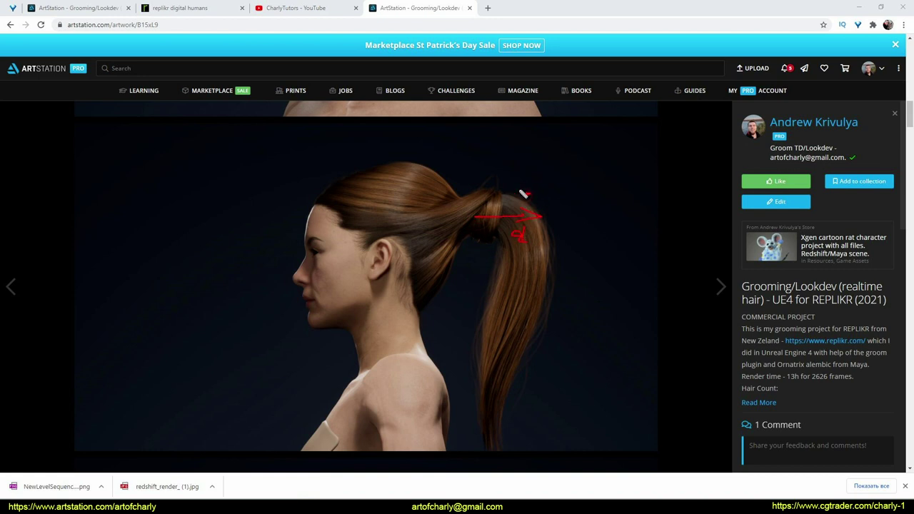
pyautogui.moveTo(534, 191); pyautogui.dragTo(512, 198)
pyautogui.press('e')
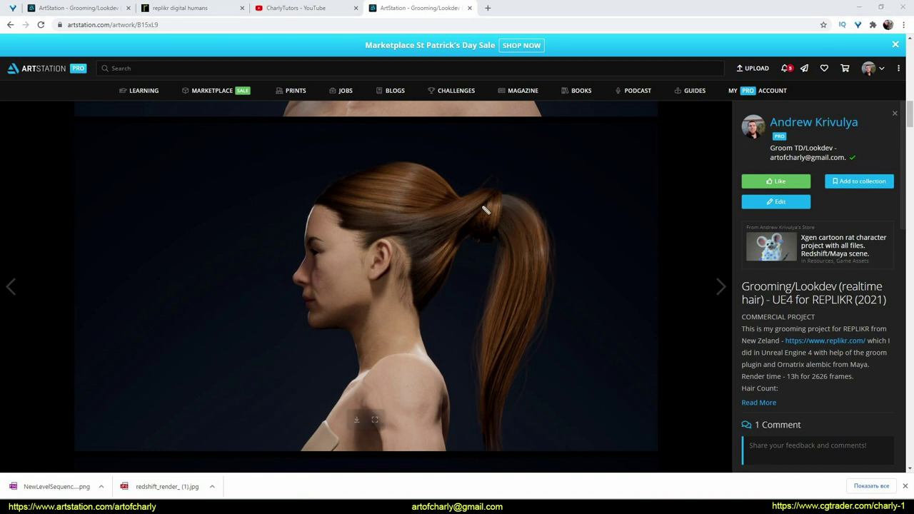
pyautogui.hotkey('alt', 'Tab')
pyautogui.moveTo(598, 321); pyautogui.dragTo(625, 292)
pyautogui.moveTo(586, 340)
pyautogui.mouseDown()
pyautogui.moveTo(590, 302)
pyautogui.moveTo(615, 278)
pyautogui.moveTo(647, 276)
pyautogui.moveTo(668, 300)
pyautogui.moveTo(664, 349)
pyautogui.moveTo(637, 373)
pyautogui.moveTo(598, 357)
pyautogui.moveTo(597, 311)
pyautogui.moveTo(630, 287)
pyautogui.mouseUp()
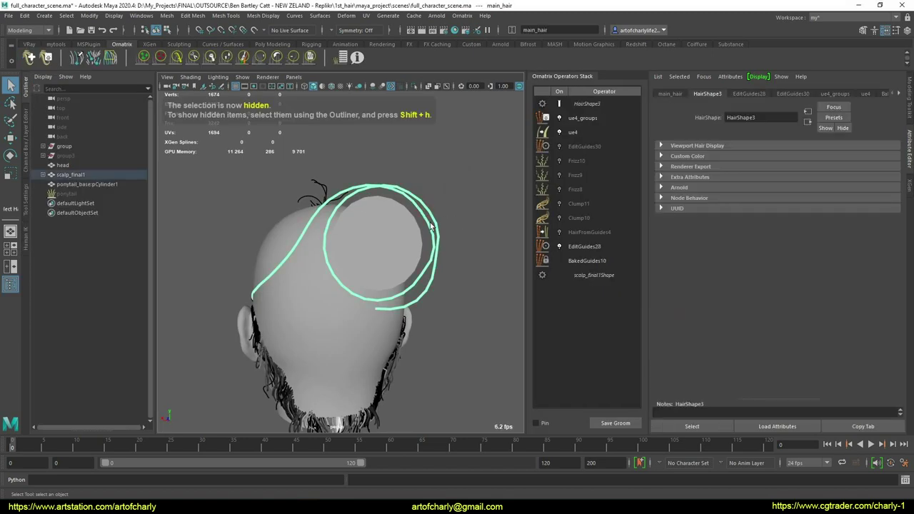
# - Select the EditGuides28 operator and pick a single guide at the back of the head
pyautogui.keyDown('alt'); pyautogui.moveTo(431, 227); pyautogui.dragTo(475, 241); pyautogui.keyUp('alt')
pyautogui.click(586, 246)
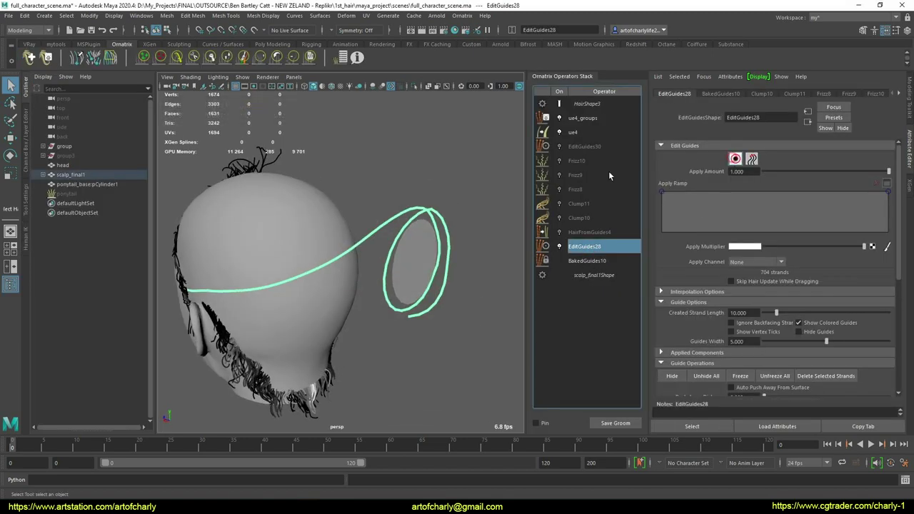
pyautogui.click(408, 209)
pyautogui.scroll(3, 408, 206)
pyautogui.moveTo(408, 262)
pyautogui.keyDown('alt'); pyautogui.mouseDown()
pyautogui.moveTo(362, 270)
pyautogui.moveTo(380, 292)
pyautogui.moveTo(412, 296)
pyautogui.moveTo(343, 267)
pyautogui.moveTo(395, 276)
pyautogui.moveTo(419, 298)
pyautogui.moveTo(384, 272)
pyautogui.moveTo(393, 265)
pyautogui.mouseUp(); pyautogui.keyUp('alt')
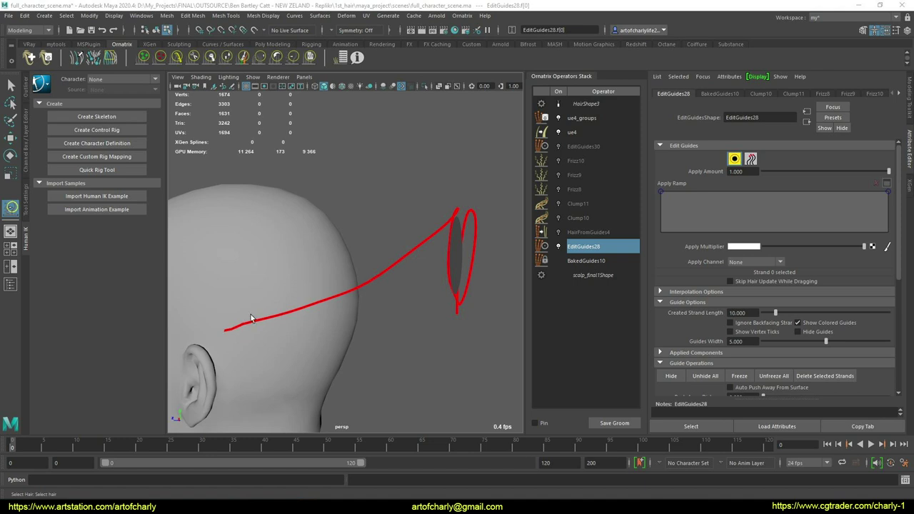
pyautogui.keyDown('alt'); pyautogui.moveTo(251, 320); pyautogui.dragTo(363, 316); pyautogui.keyUp('alt')
pyautogui.scroll(-3, 693, 283)
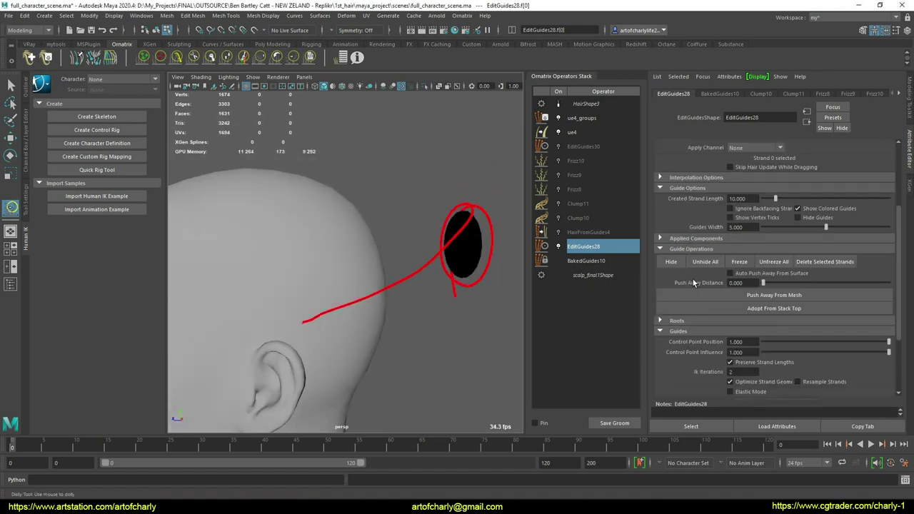
pyautogui.scroll(-3, 693, 283)
pyautogui.keyDown('alt'); pyautogui.moveTo(472, 286); pyautogui.dragTo(474, 293); pyautogui.keyUp('alt')
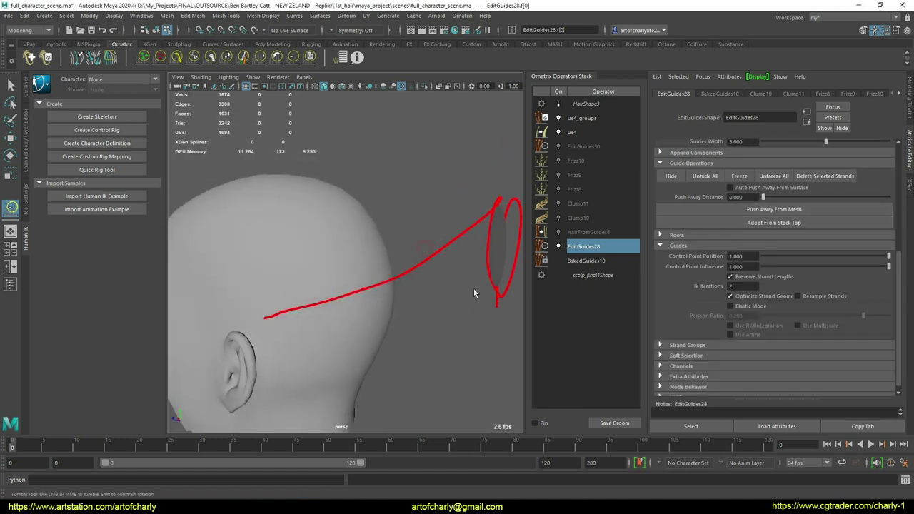
# - Plant three new guides beside the chosen one with the Roots Plant Guide Tool, then select all five
pyautogui.click(682, 235)
pyautogui.click(774, 250)
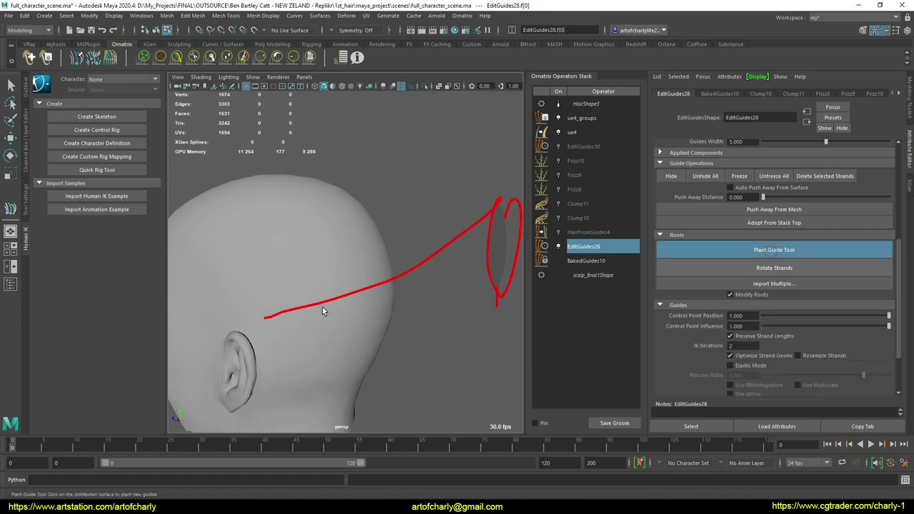
pyautogui.keyDown('alt'); pyautogui.moveTo(323, 312); pyautogui.dragTo(288, 310); pyautogui.keyUp('alt')
pyautogui.scroll(5, 286, 314)
pyautogui.click(238, 294)
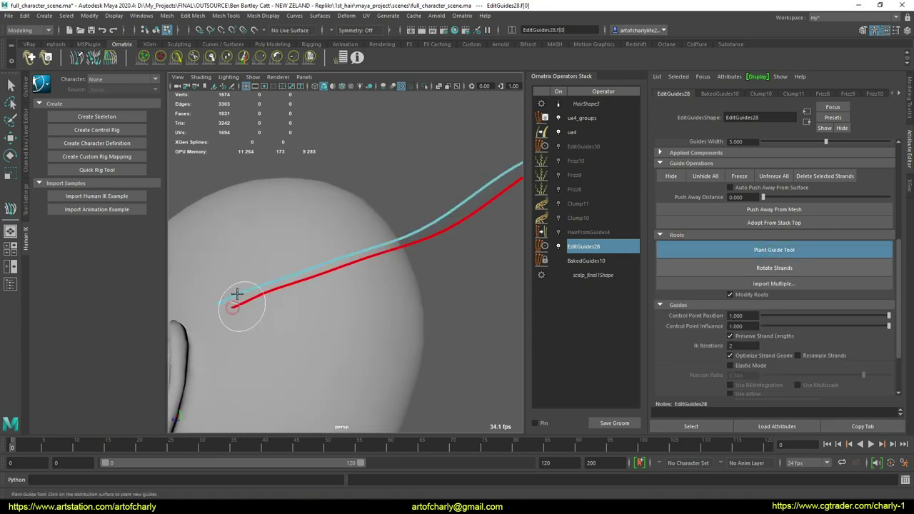
pyautogui.click(259, 302)
pyautogui.click(250, 293)
pyautogui.keyDown('alt'); pyautogui.moveTo(249, 292); pyautogui.dragTo(356, 313); pyautogui.keyUp('alt')
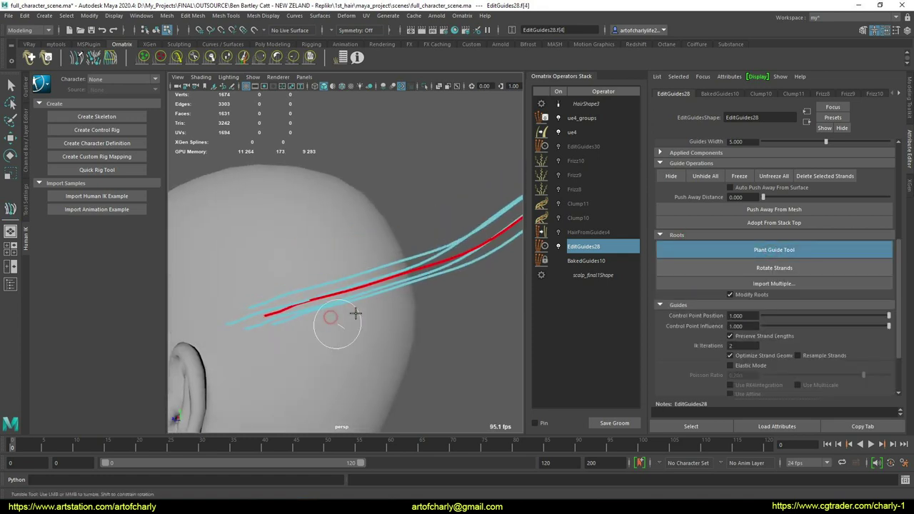
pyautogui.scroll(-5, 353, 308)
pyautogui.press('q')
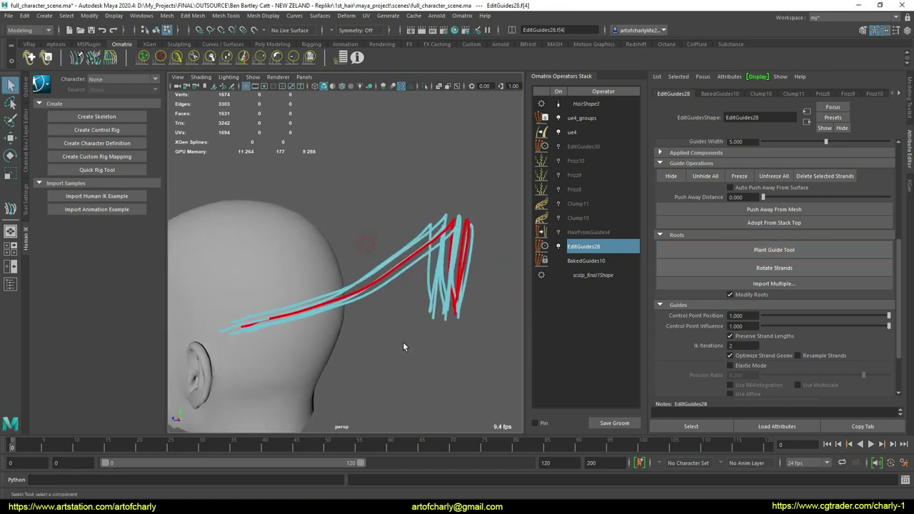
pyautogui.moveTo(403, 347); pyautogui.dragTo(412, 270)
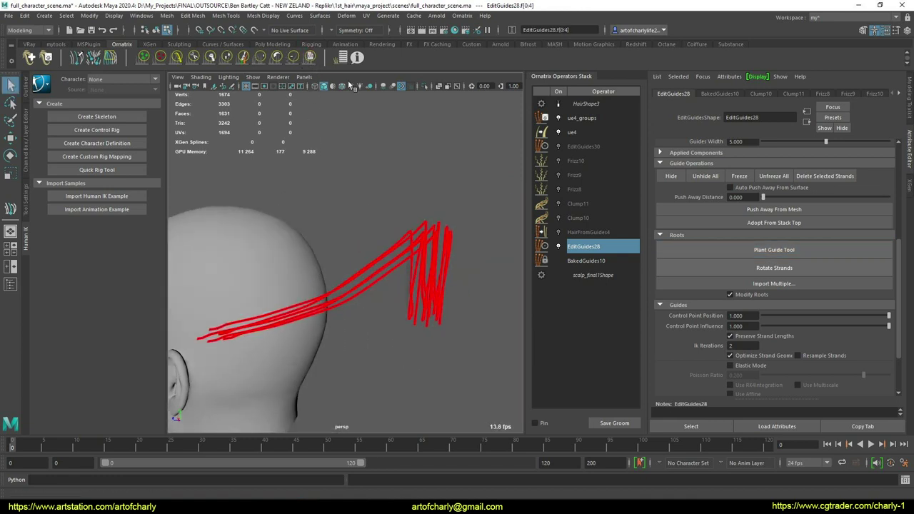
pyautogui.click(311, 58)
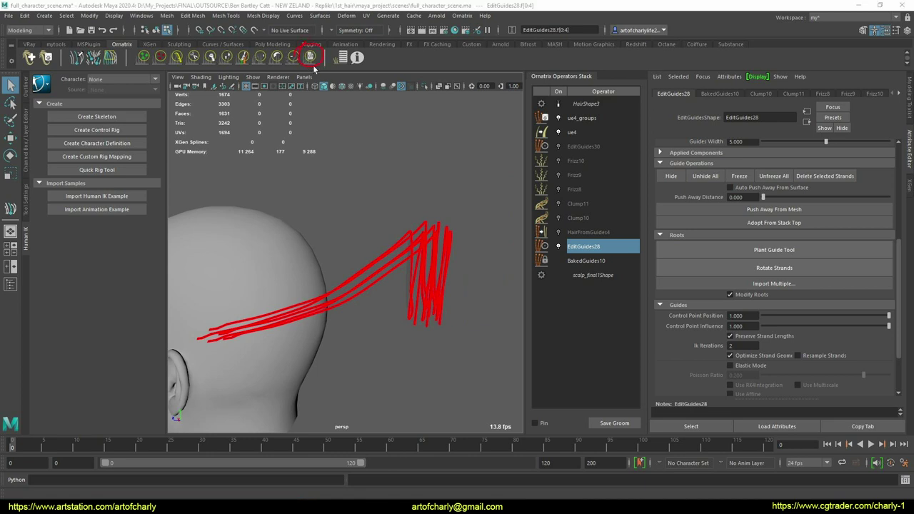
# - Choose the DemoClump brush with Preserve Strand Length off and Affect Selected Only on
pyautogui.click(25, 196)
pyautogui.scroll(-5, 125, 332)
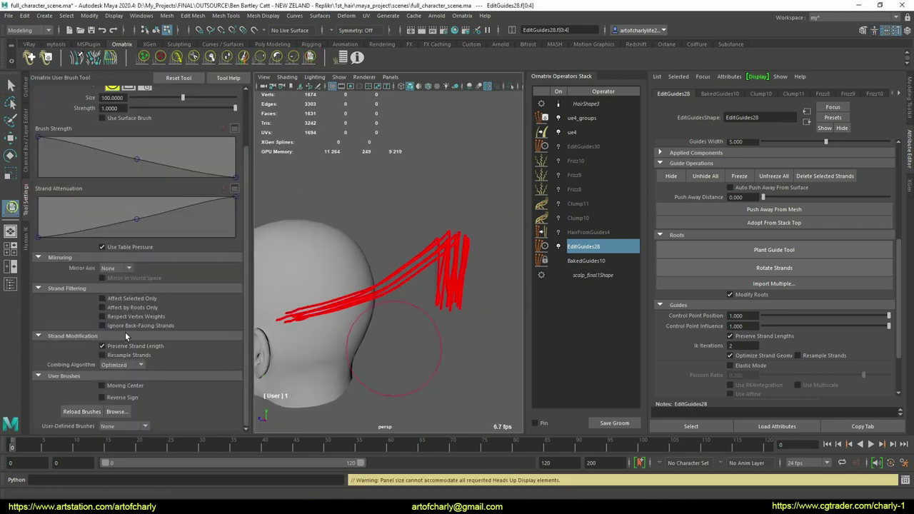
pyautogui.click(125, 427)
pyautogui.click(114, 446)
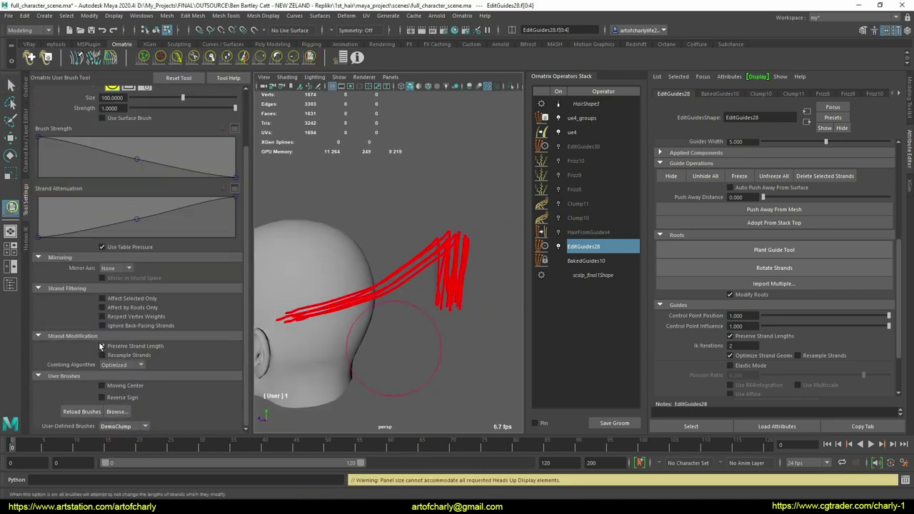
pyautogui.click(109, 347)
pyautogui.click(122, 299)
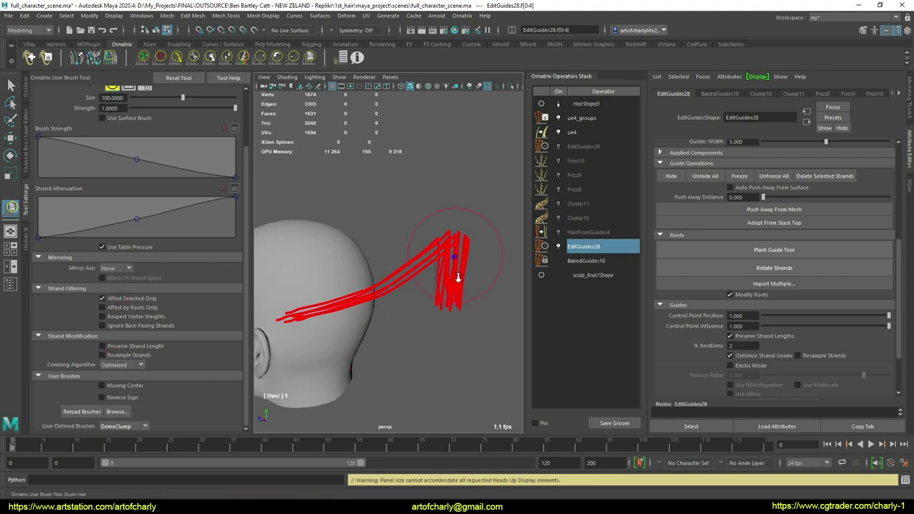
# - Clump the selected guides' looped tips together and exit the brush tool
pyautogui.moveTo(457, 261)
pyautogui.keyDown('alt'); pyautogui.mouseDown()
pyautogui.moveTo(362, 326)
pyautogui.moveTo(383, 305)
pyautogui.moveTo(422, 341)
pyautogui.moveTo(381, 317)
pyautogui.moveTo(467, 345)
pyautogui.moveTo(464, 324)
pyautogui.moveTo(351, 224)
pyautogui.moveTo(383, 261)
pyautogui.moveTo(322, 310)
pyautogui.moveTo(417, 257)
pyautogui.moveTo(469, 273)
pyautogui.mouseUp(); pyautogui.keyUp('alt')
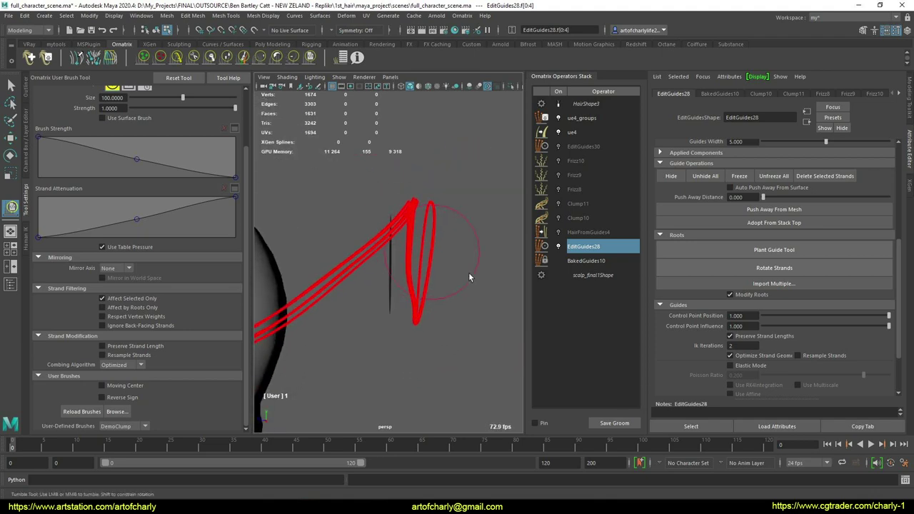
pyautogui.press('q')
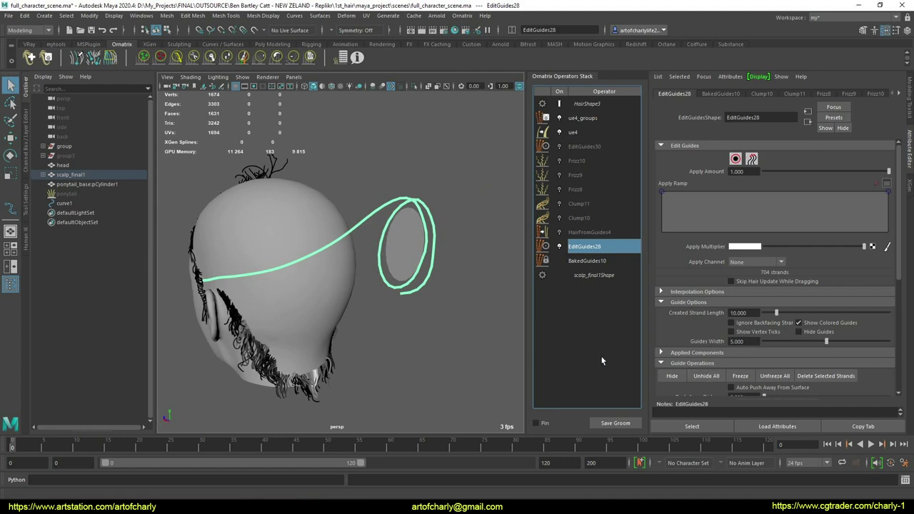
pyautogui.keyDown('alt'); pyautogui.moveTo(428, 308); pyautogui.dragTo(354, 186); pyautogui.keyUp('alt')
pyautogui.scroll(5, 295, 279)
# - Select the baby hair groom and hide it
pyautogui.scroll(-4, 295, 275)
pyautogui.click(295, 162)
pyautogui.click(296, 164)
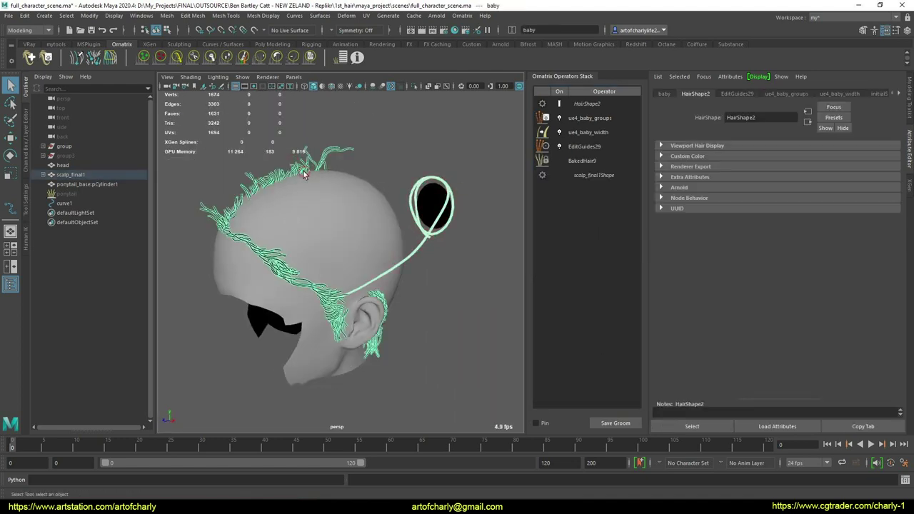
pyautogui.hotkey('ctrl', 'h')
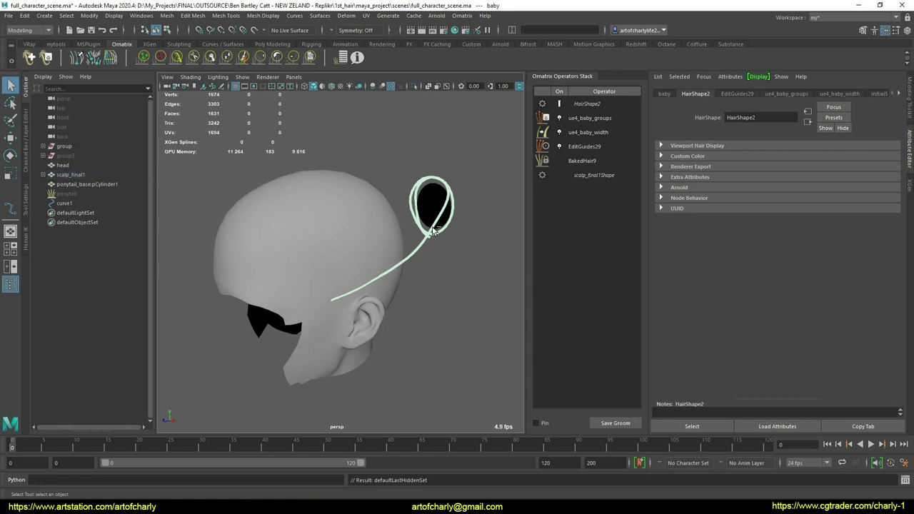
# - Select the main hair and set its HairFromGuides4 Render Count to 100000
pyautogui.click(418, 245)
pyautogui.keyDown('alt'); pyautogui.moveTo(419, 245); pyautogui.dragTo(429, 252); pyautogui.keyUp('alt')
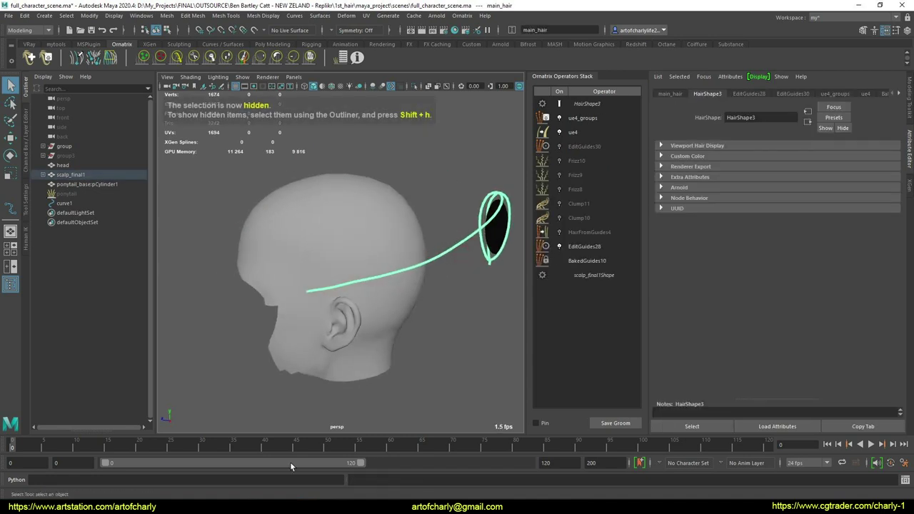
pyautogui.click(589, 232)
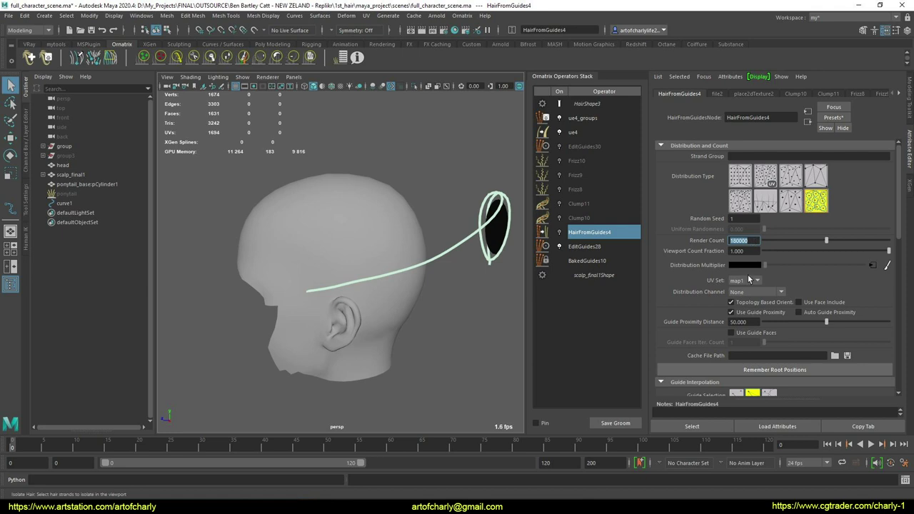
pyautogui.write('100000')
pyautogui.press('BackSpace')
pyautogui.press('BackSpace')
pyautogui.press('BackSpace')
pyautogui.press('BackSpace')
pyautogui.press('BackSpace')
pyautogui.press('BackSpace')
pyautogui.write('100000')
pyautogui.press('Return')
# - Lower the main hair's HairFromGuides4 Render Count further to 50000
pyautogui.keyDown('alt'); pyautogui.moveTo(458, 314); pyautogui.dragTo(403, 344); pyautogui.keyUp('alt')
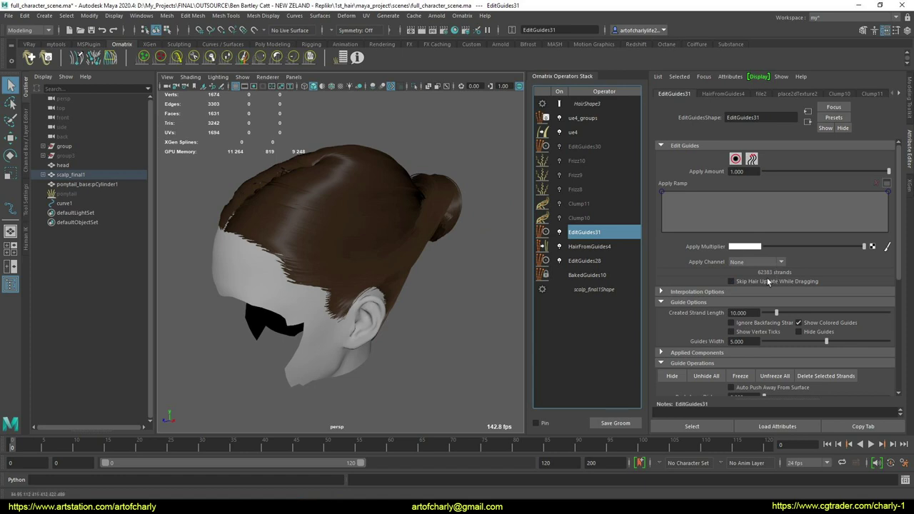
pyautogui.click(764, 279)
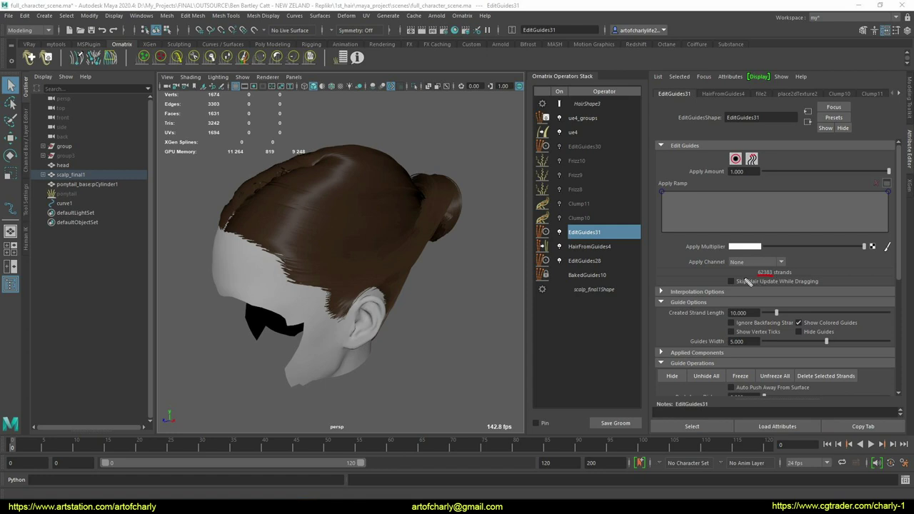
pyautogui.click(589, 247)
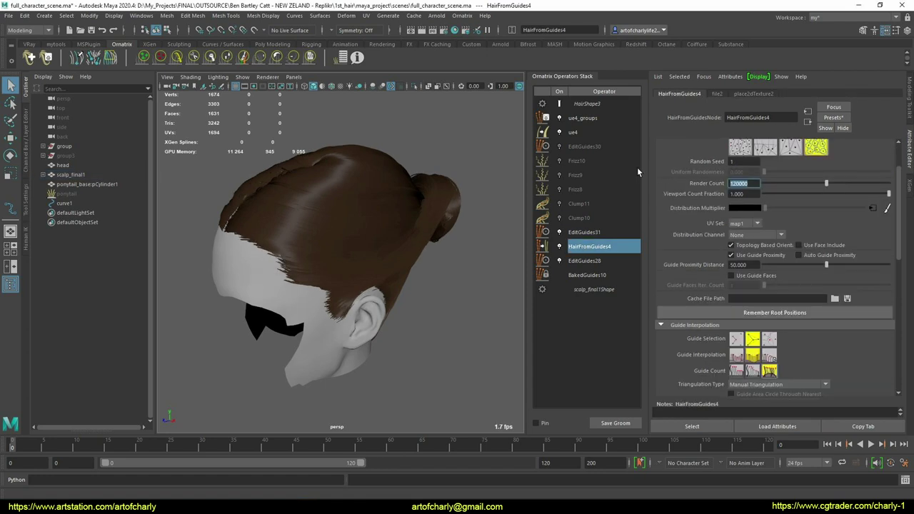
pyautogui.write('0')
pyautogui.press('Return')
pyautogui.click(582, 133)
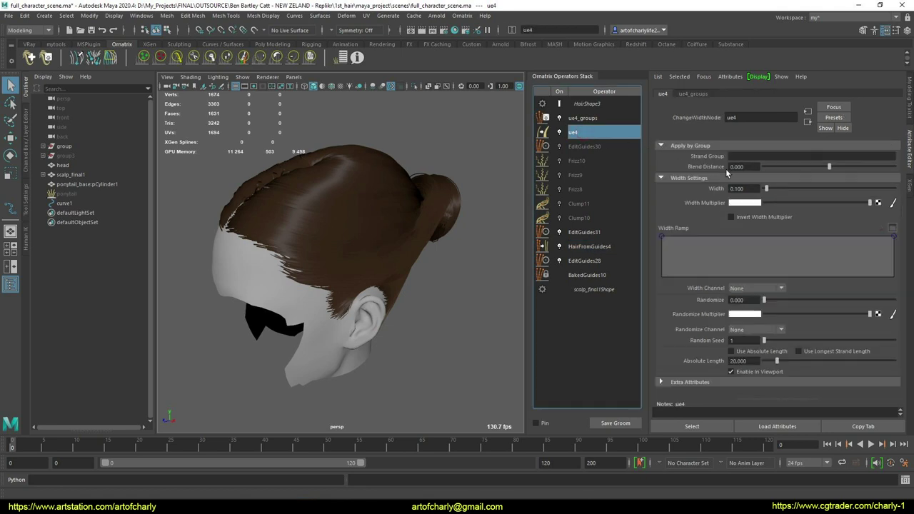
pyautogui.click(738, 188)
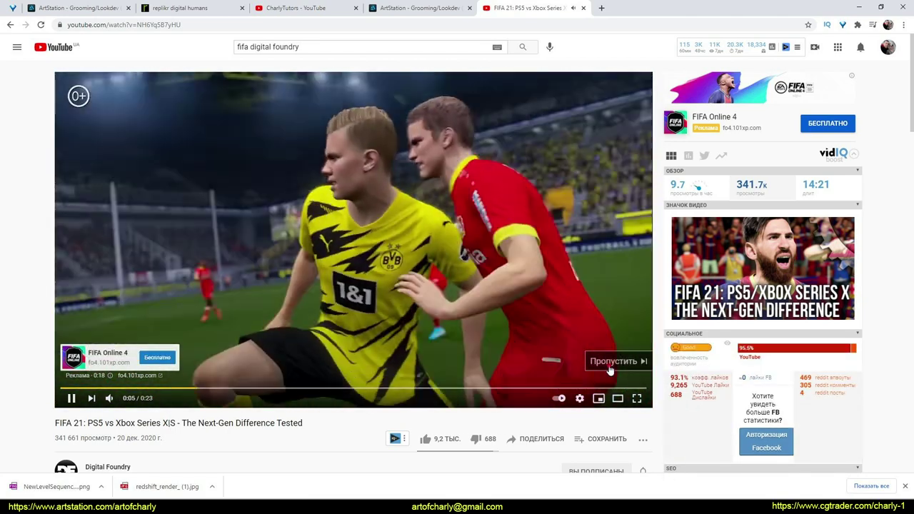
# - Skip the ad and briefly play the FIFA 21 comparison video, pausing at 0:12
pyautogui.click(611, 366)
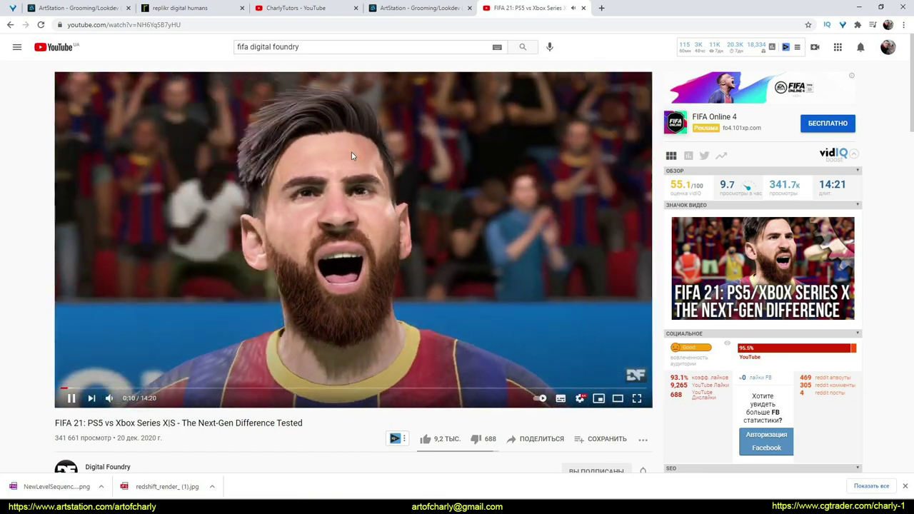
pyautogui.click(334, 124)
pyautogui.click(333, 123)
pyautogui.click(326, 120)
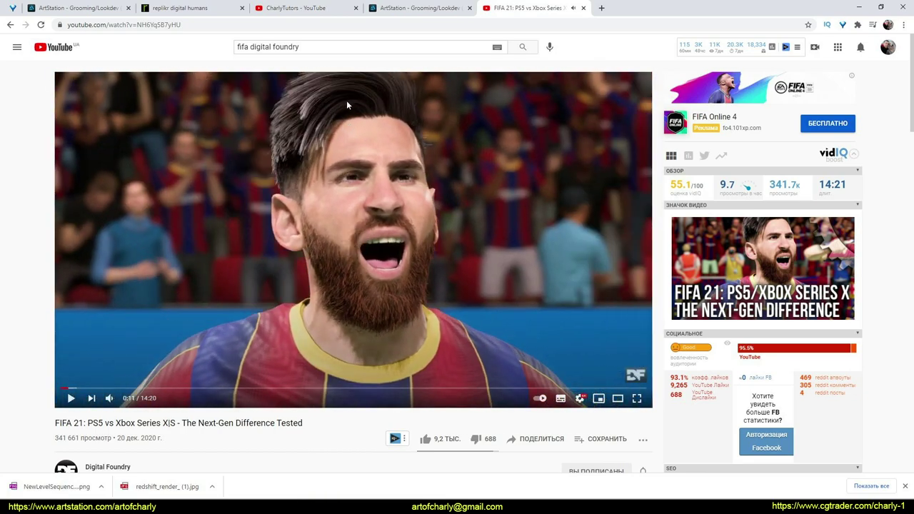
pyautogui.click(391, 111)
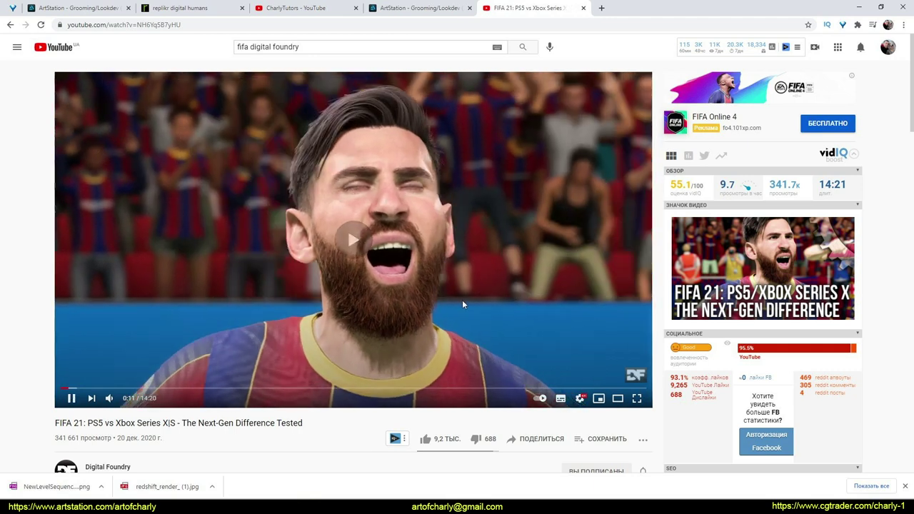
pyautogui.click(379, 272)
# - Close the YouTube tab and minimize Chrome to return to Maya
pyautogui.click(344, 140)
pyautogui.click(333, 162)
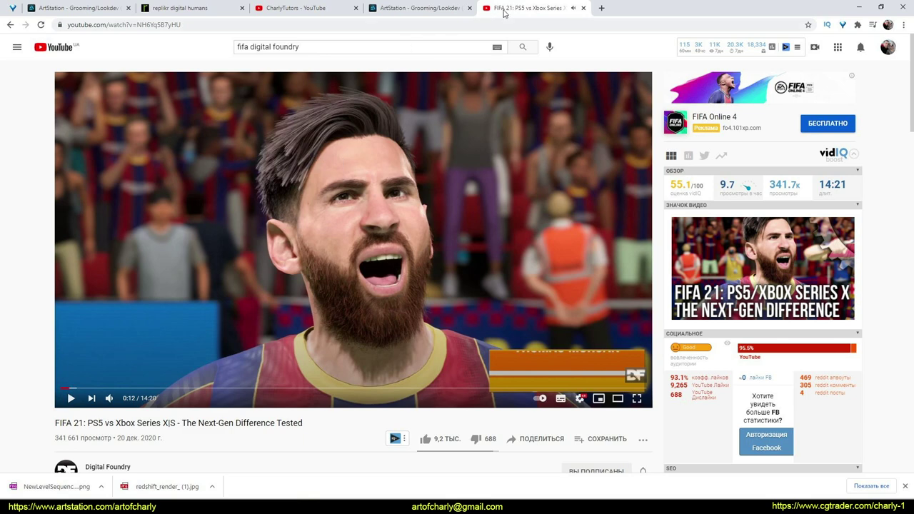
pyautogui.click(584, 8)
pyautogui.click(859, 7)
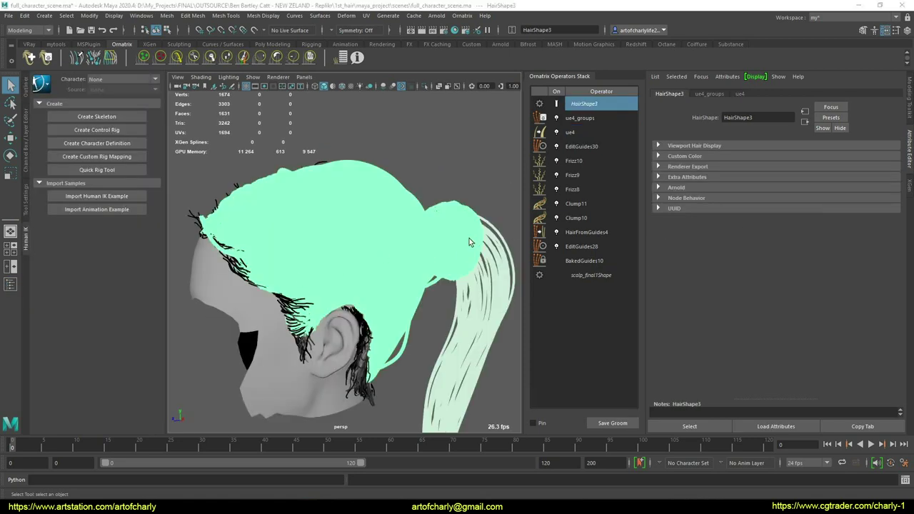
# - Add an Ornatrix Detail operator above HairFromGuides4 on the main hair
pyautogui.click(586, 232)
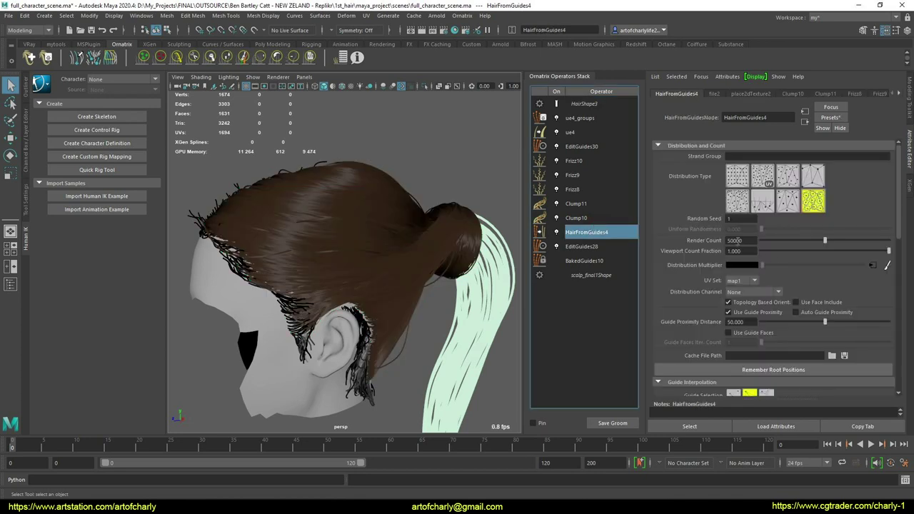
pyautogui.click(593, 246)
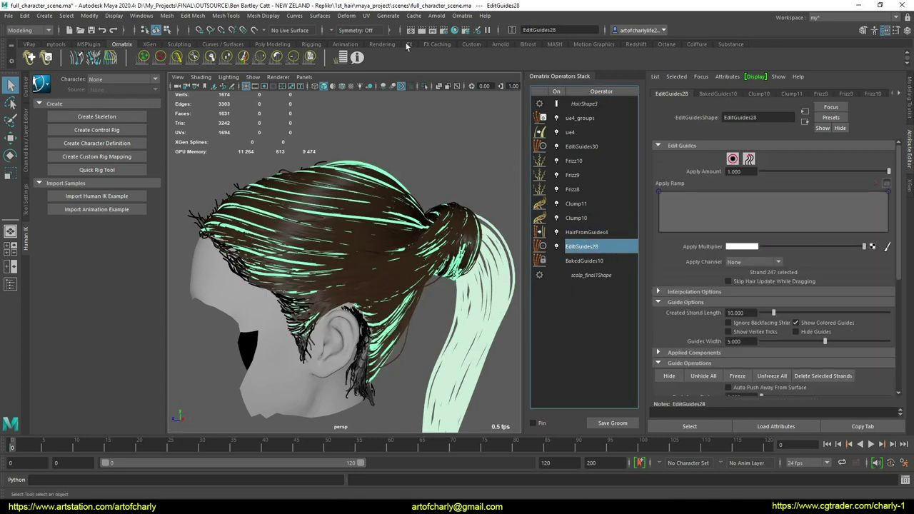
pyautogui.click(558, 232)
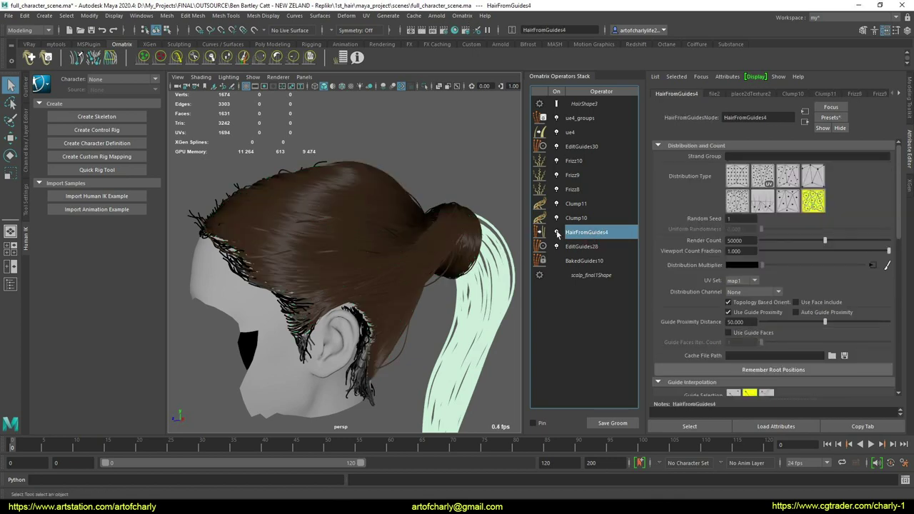
pyautogui.click(461, 15)
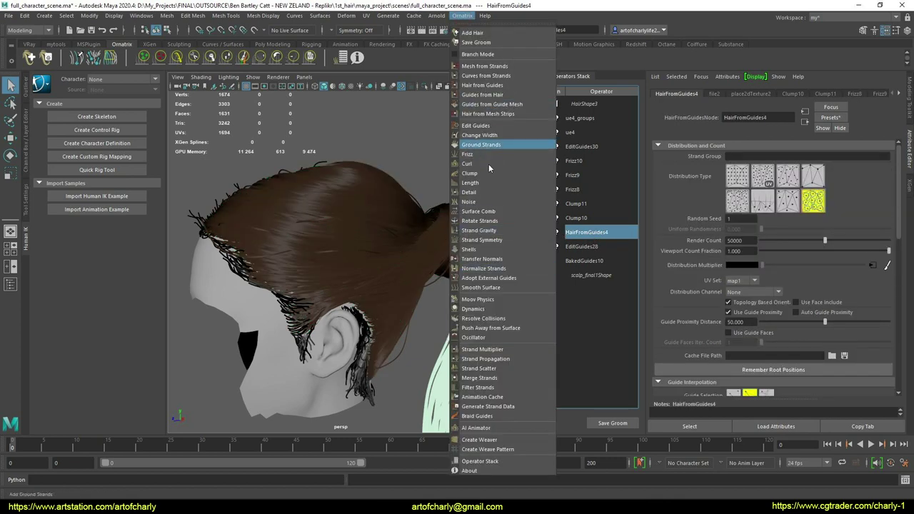
pyautogui.click(480, 192)
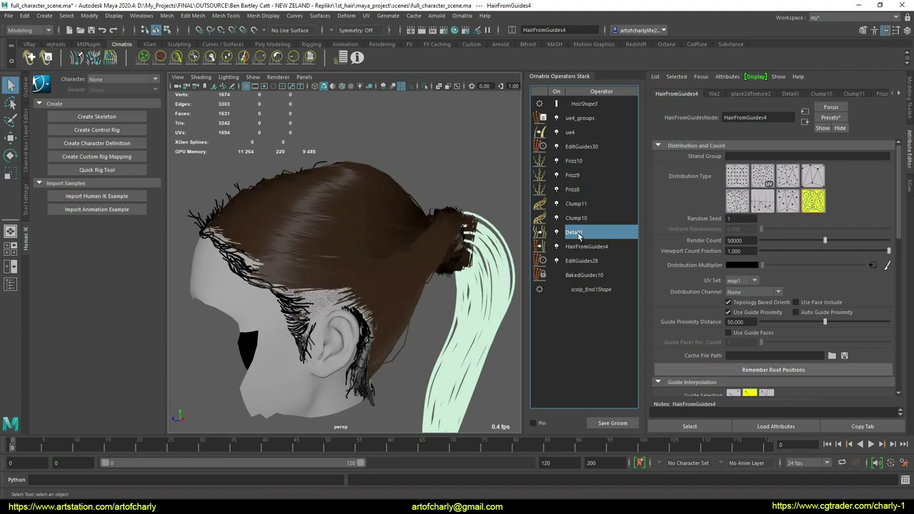
# - Set the Detail operator's View Point Count and Render Point Count to 30
pyautogui.doubleClick(737, 167)
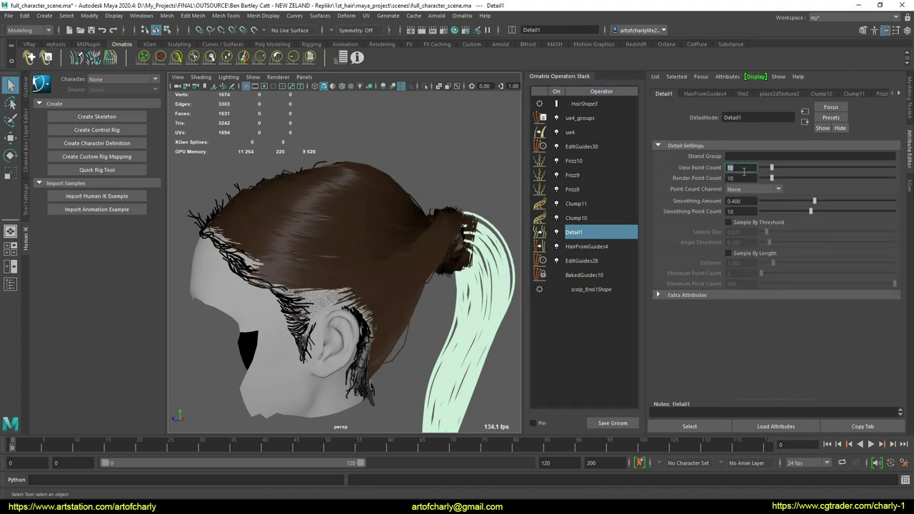
pyautogui.write('30')
pyautogui.press('Return')
pyautogui.doubleClick(736, 178)
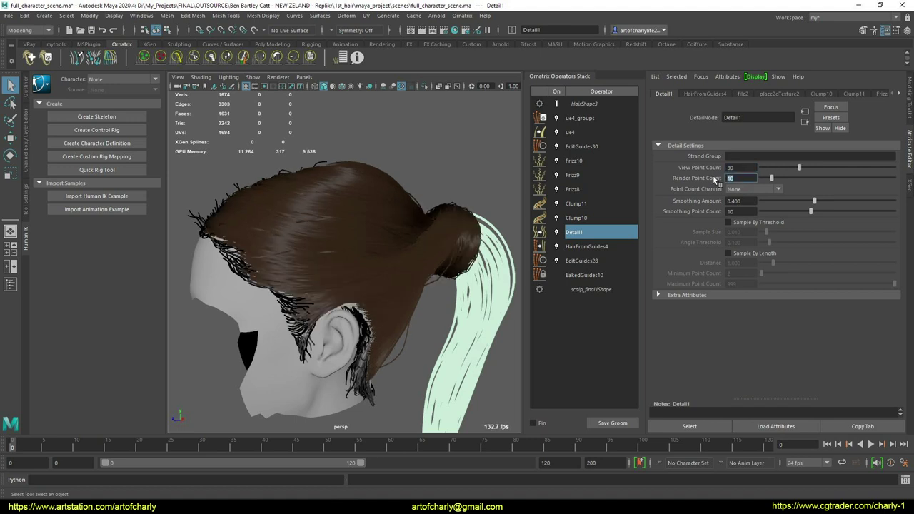
pyautogui.write('30')
pyautogui.press('Return')
# - Try a View Point Count of 15, then restore it to 30
pyautogui.keyDown('alt'); pyautogui.moveTo(378, 212); pyautogui.dragTo(412, 171); pyautogui.keyUp('alt')
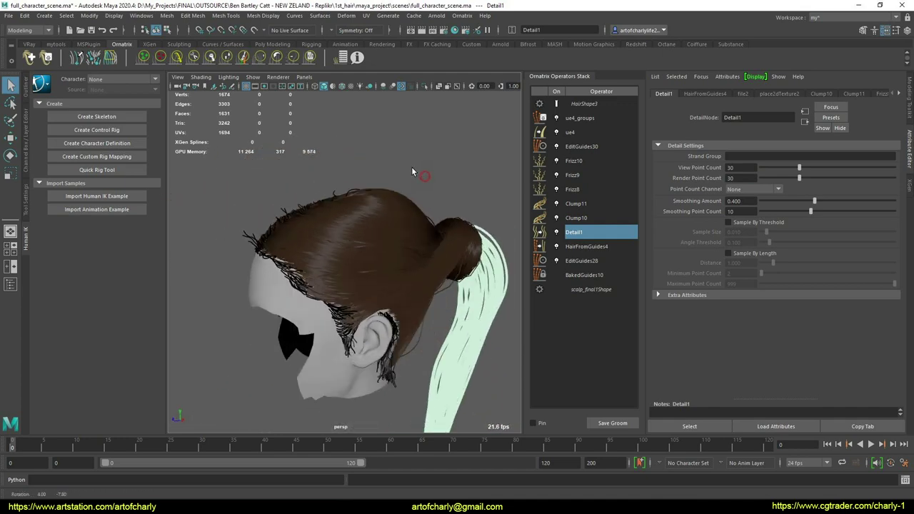
pyautogui.keyDown('alt'); pyautogui.moveTo(412, 172); pyautogui.dragTo(475, 284, button='right'); pyautogui.keyUp('alt')
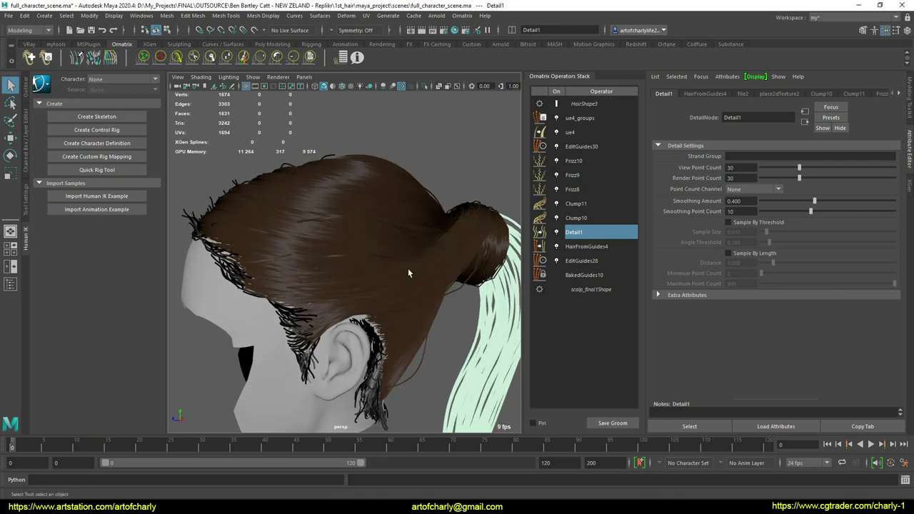
pyautogui.keyDown('alt'); pyautogui.moveTo(408, 273); pyautogui.dragTo(382, 249); pyautogui.keyUp('alt')
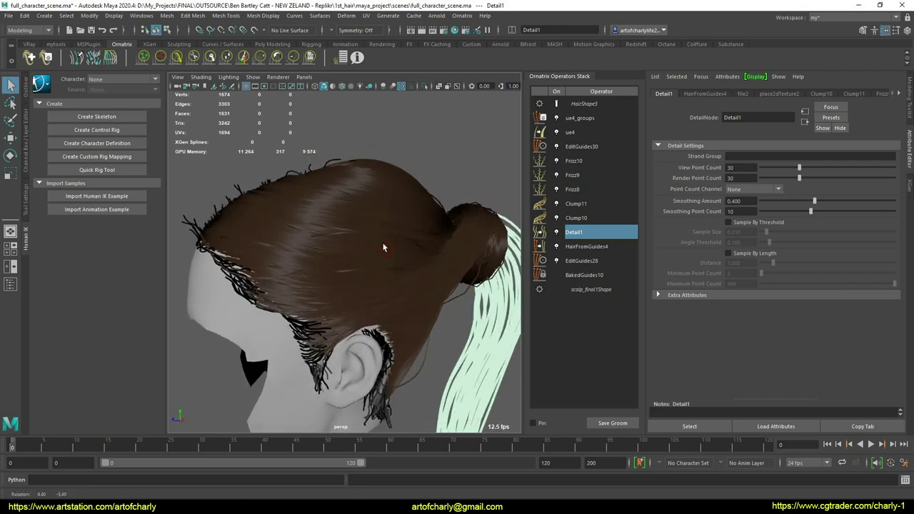
pyautogui.doubleClick(736, 167)
pyautogui.press('Return')
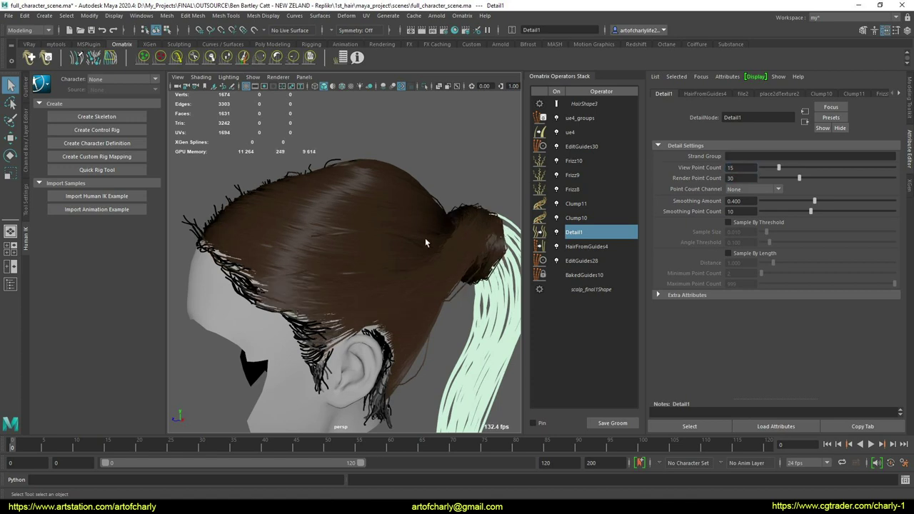
pyautogui.doubleClick(746, 168)
pyautogui.keyDown('alt'); pyautogui.moveTo(442, 278); pyautogui.dragTo(404, 258); pyautogui.keyUp('alt')
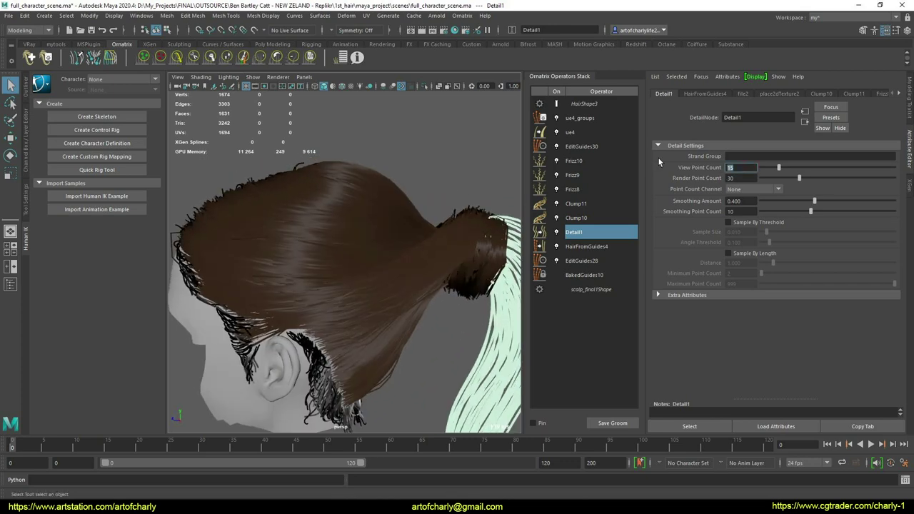
pyautogui.press('Return')
pyautogui.keyDown('alt'); pyautogui.moveTo(421, 213); pyautogui.dragTo(486, 203); pyautogui.keyUp('alt')
# - Export HairShape3 as Ornatrix Alembic, overwriting main_hair_50K.abc
pyautogui.click(584, 104)
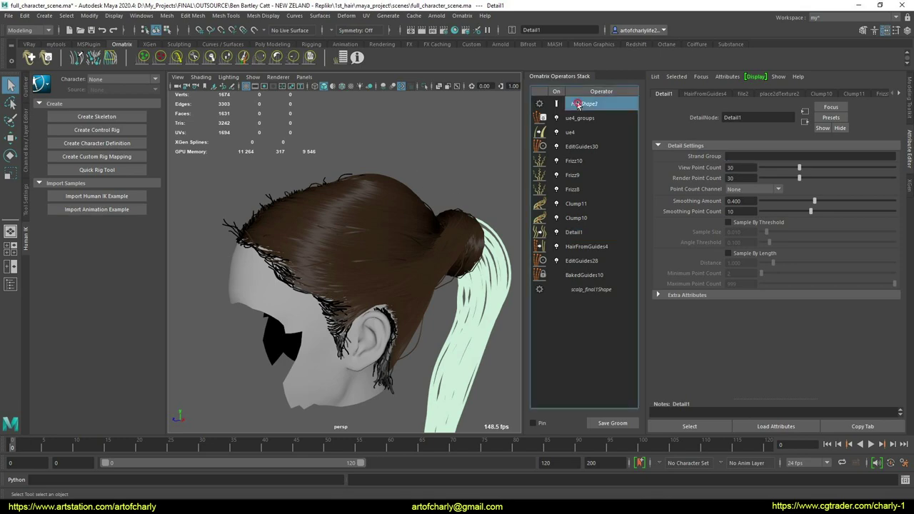
pyautogui.click(8, 15)
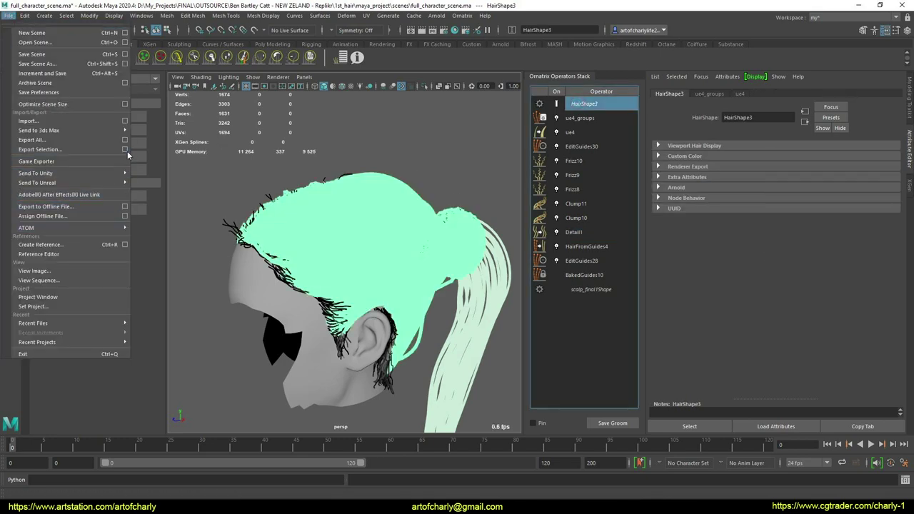
pyautogui.click(125, 149)
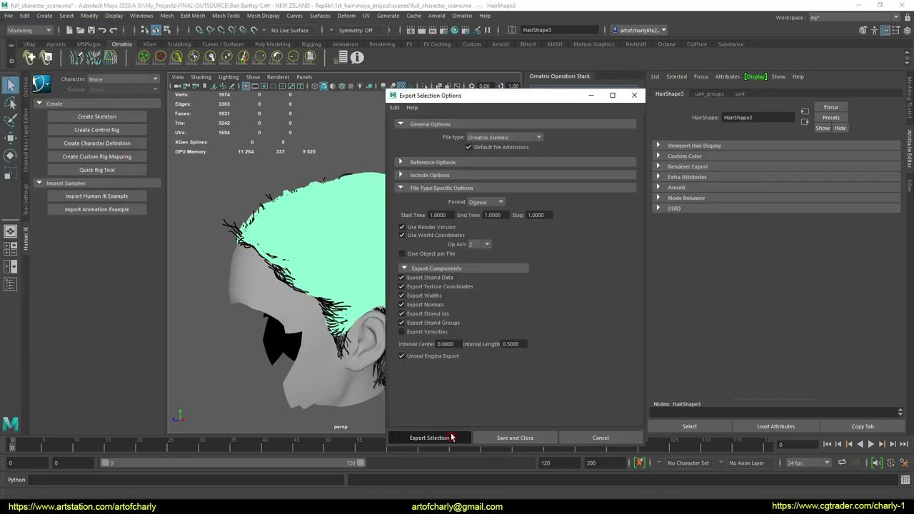
pyautogui.click(442, 437)
pyautogui.doubleClick(245, 200)
pyautogui.click(429, 309)
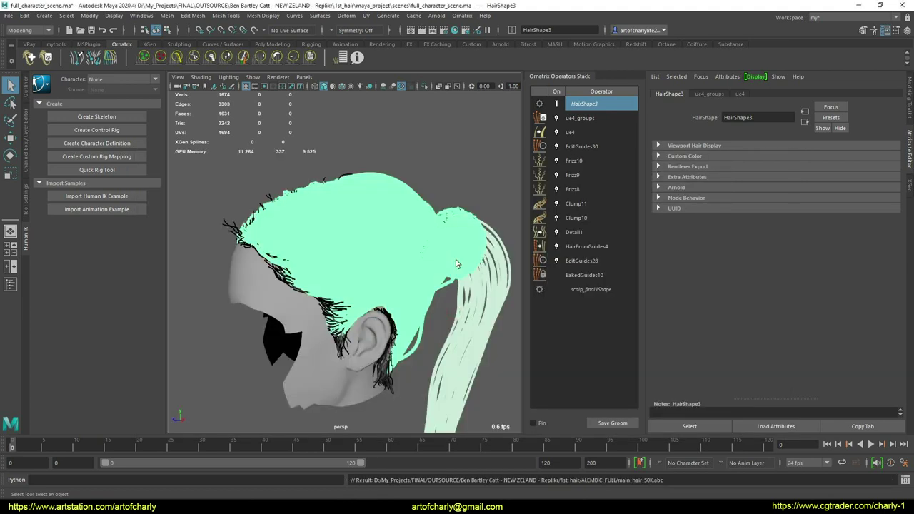
pyautogui.keyDown('alt'); pyautogui.moveTo(429, 237); pyautogui.dragTo(416, 188); pyautogui.keyUp('alt')
pyautogui.click(429, 171)
# - Enable the ponytail's HairFromGuides6 and lower its Render Count from 20000 to 5000
pyautogui.click(421, 225)
pyautogui.click(586, 232)
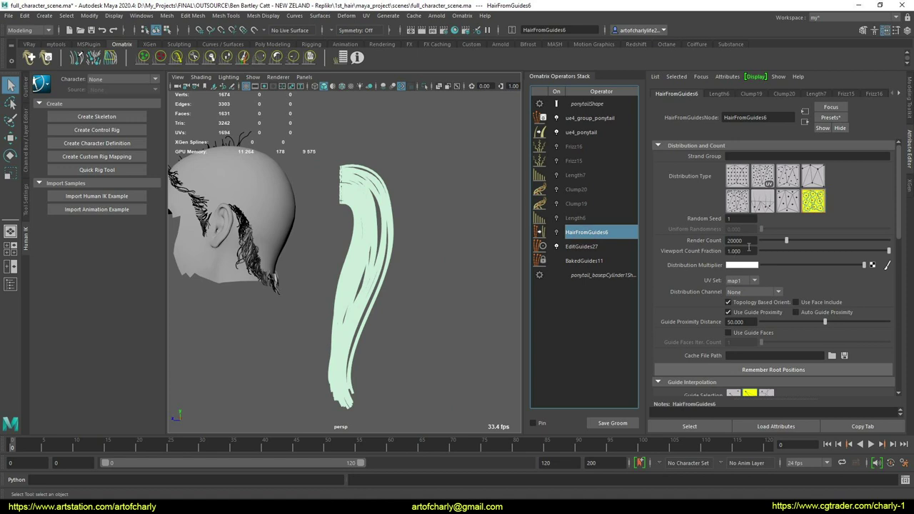
pyautogui.click(557, 234)
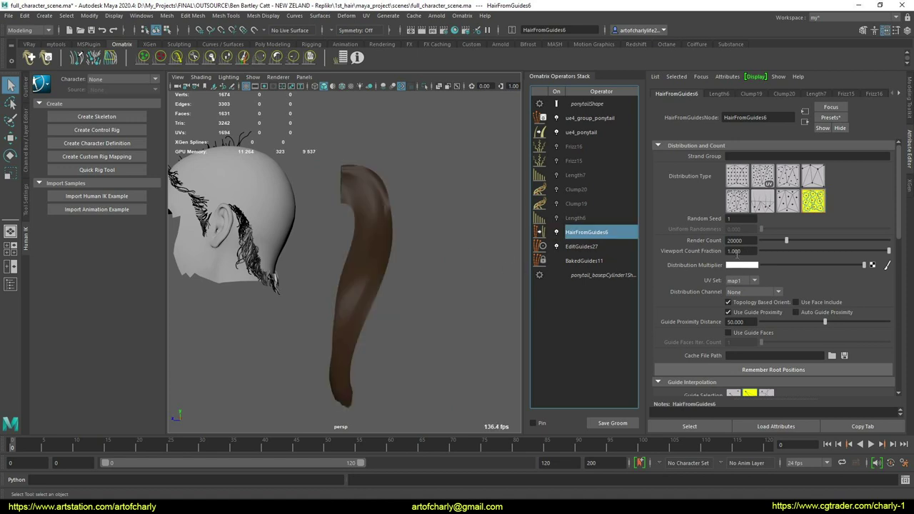
pyautogui.doubleClick(734, 240)
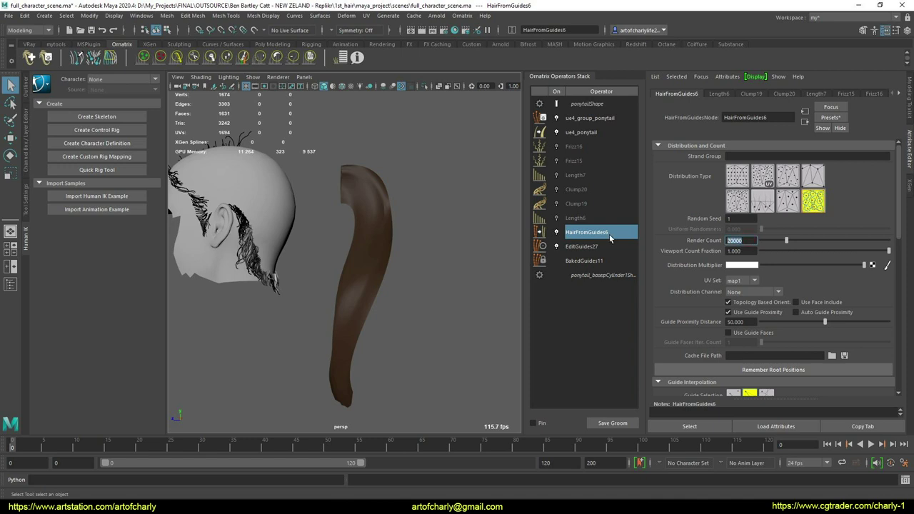
pyautogui.write('5000')
pyautogui.press('Return')
pyautogui.keyDown('alt'); pyautogui.moveTo(394, 263); pyautogui.dragTo(418, 293); pyautogui.keyUp('alt')
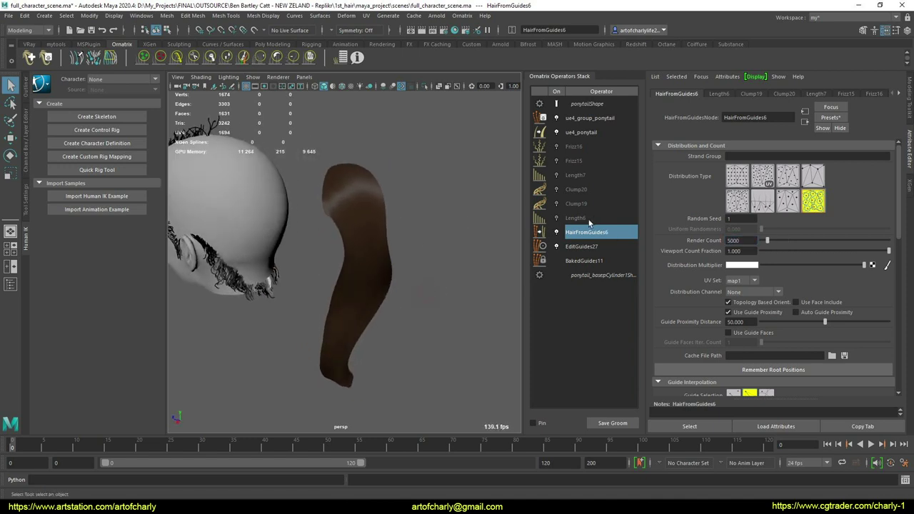
# - Re-enable the Length6, Clump19, Clump20, Length7 and Frizz15 operators
pyautogui.click(557, 218)
pyautogui.click(557, 204)
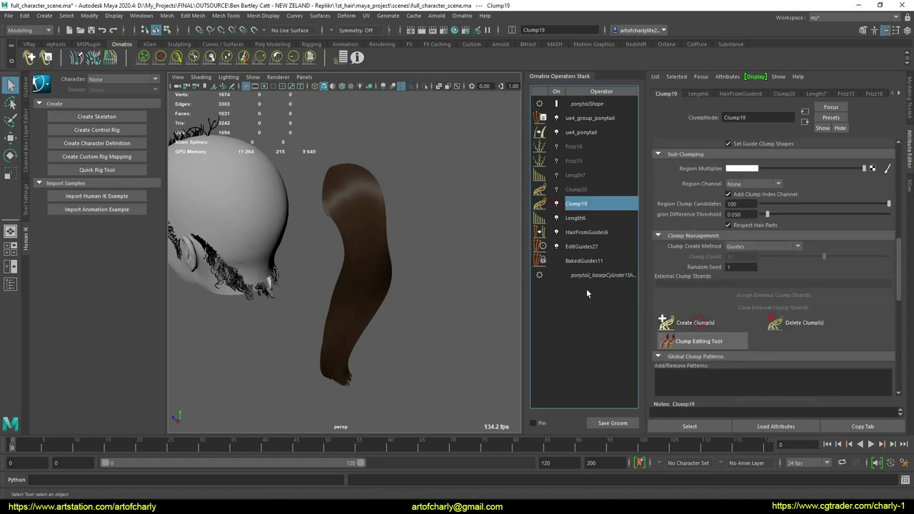
pyautogui.click(557, 189)
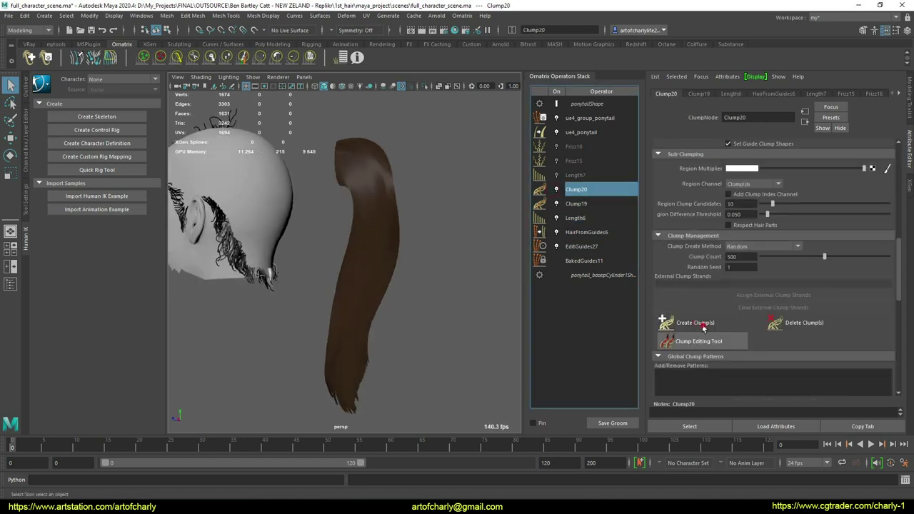
pyautogui.click(580, 175)
pyautogui.click(577, 160)
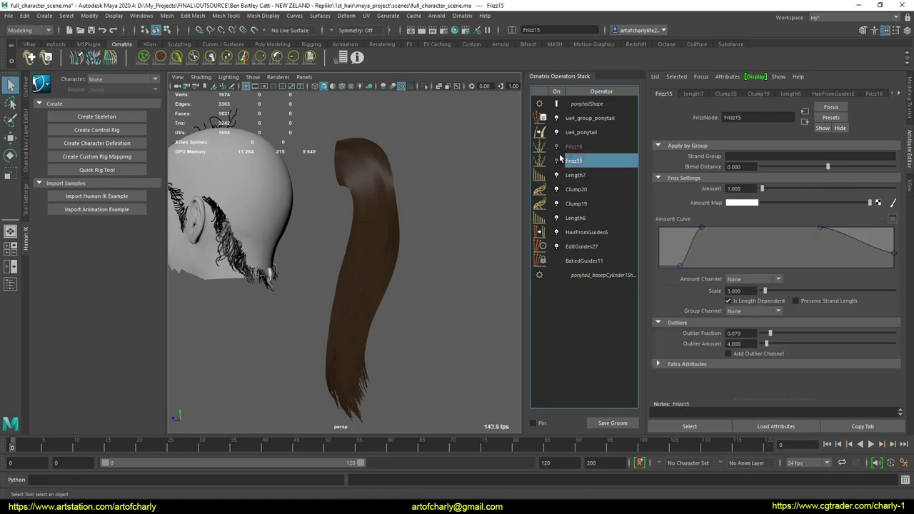
# - Add a Detail operator to the ponytail with View and Render Point Count 30
pyautogui.click(586, 233)
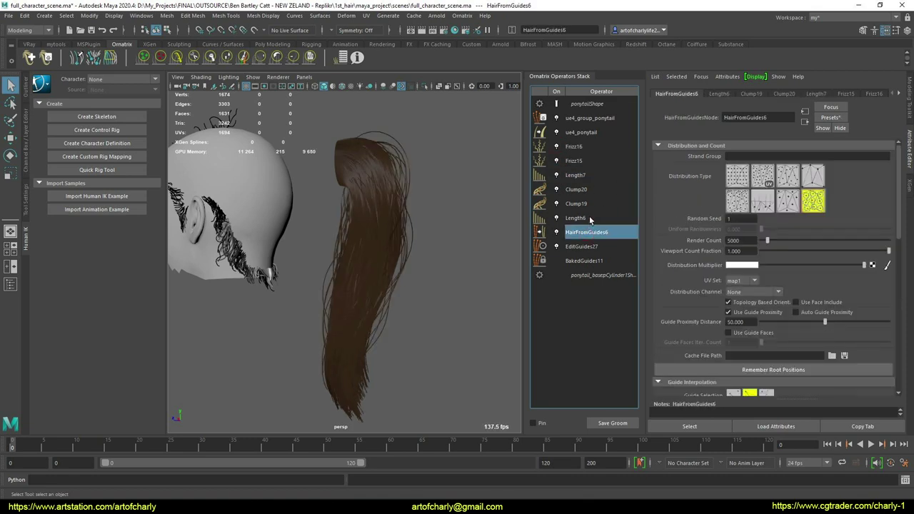
pyautogui.click(462, 15)
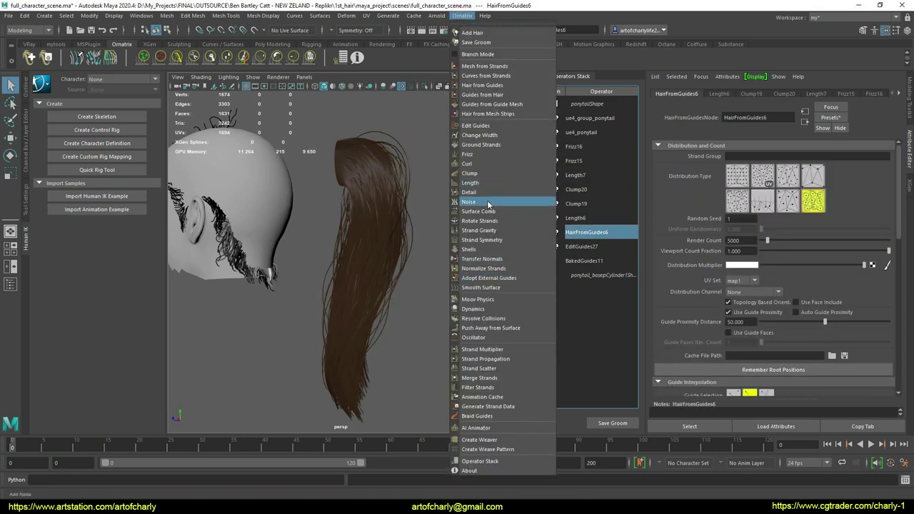
pyautogui.click(500, 202)
pyautogui.click(737, 167)
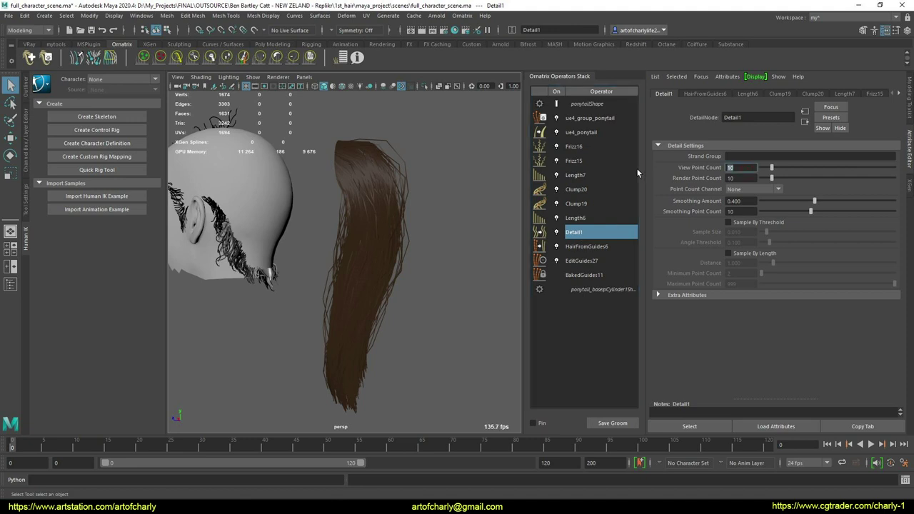
pyautogui.write('30')
pyautogui.press('Return')
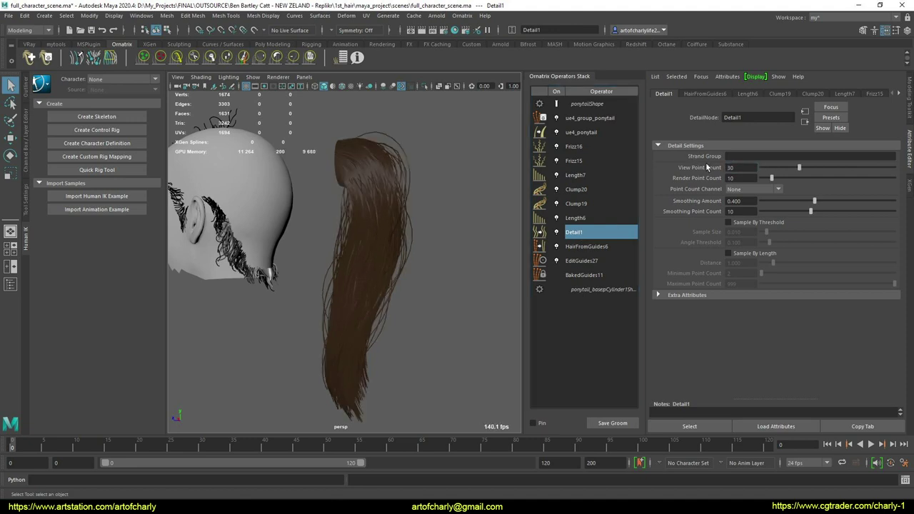
pyautogui.write('30')
pyautogui.press('Return')
pyautogui.click(587, 103)
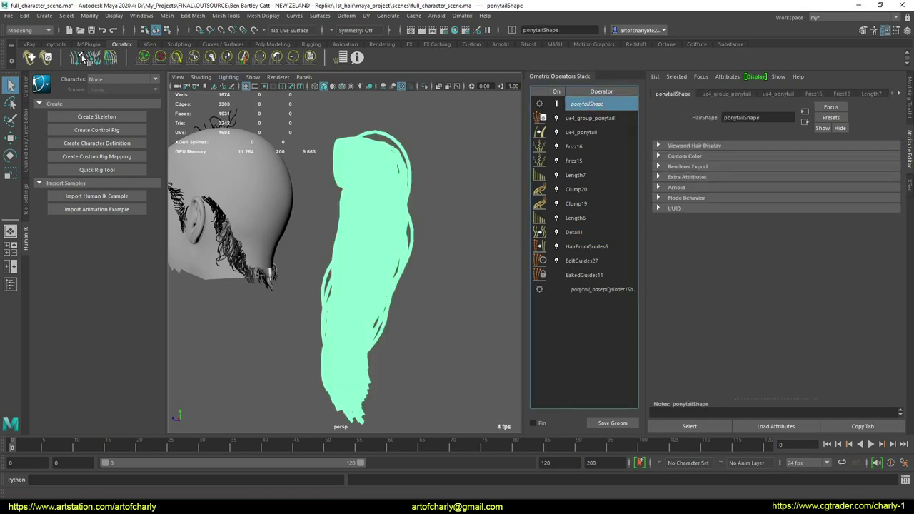
# - Export the ponytail as Ornatrix Alembic pony_tail_5K.abc, then delete it from the scene
pyautogui.click(5, 16)
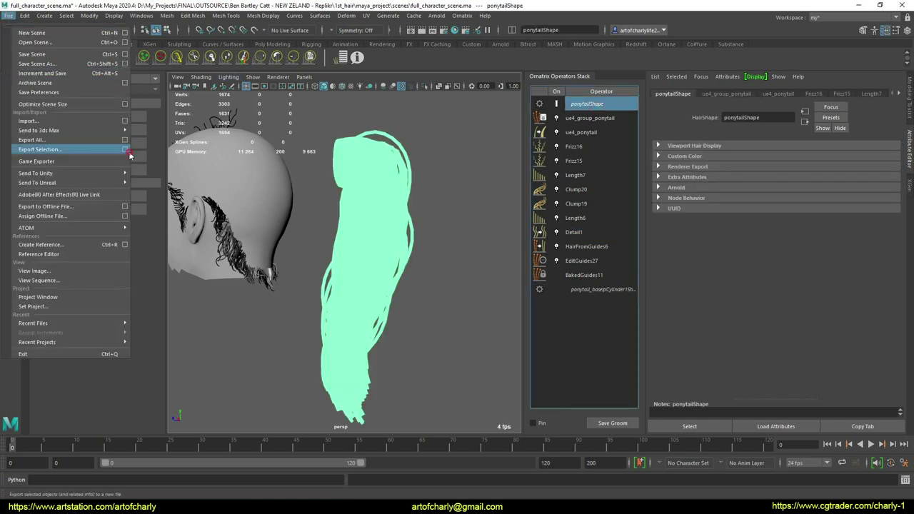
pyautogui.click(126, 150)
pyautogui.click(433, 440)
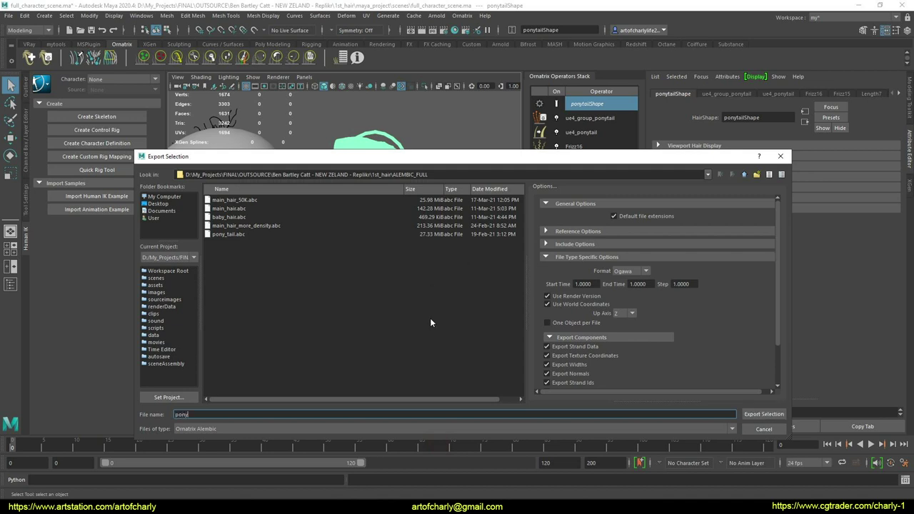
pyautogui.write('pony_tail_5K')
pyautogui.press('Return')
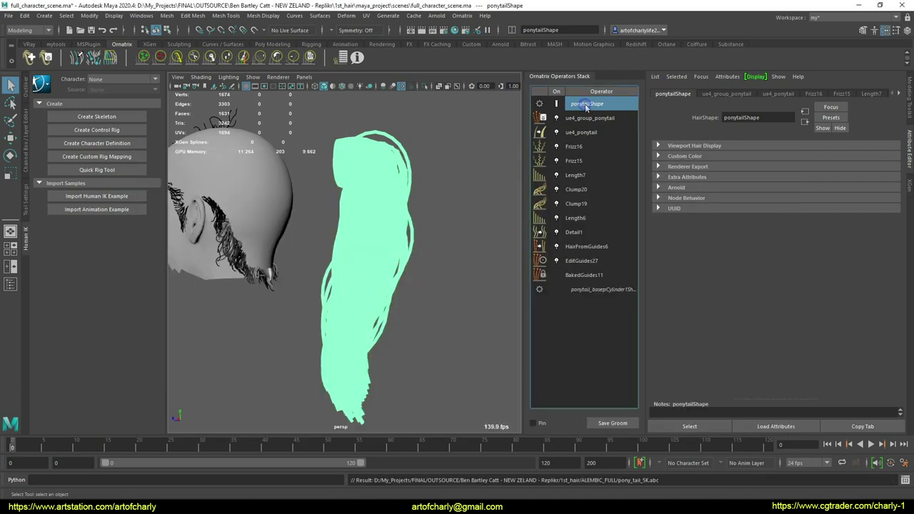
pyautogui.press('Delete')
pyautogui.keyDown('alt'); pyautogui.moveTo(439, 235); pyautogui.dragTo(398, 215); pyautogui.keyUp('alt')
# - Insert a Detail operator above EditGuides29 in the baby hair stack, then reselect HairShape2
pyautogui.scroll(3, 316, 293)
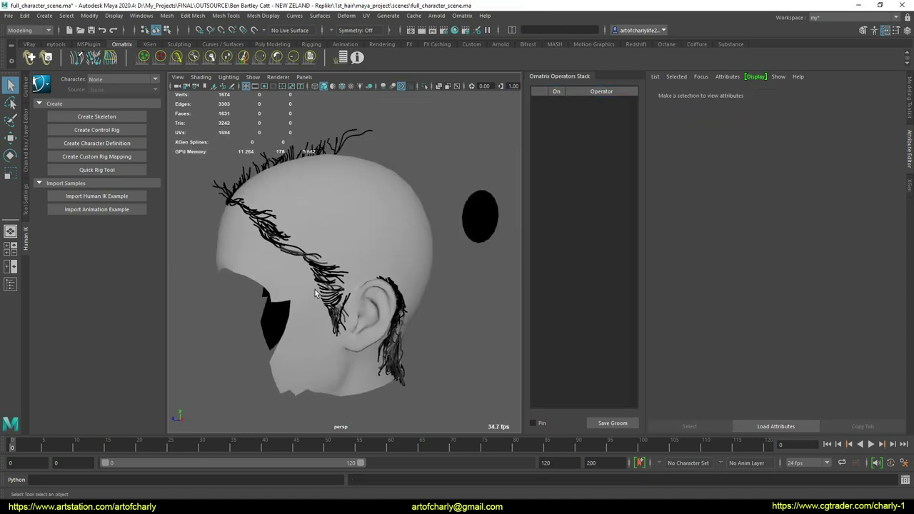
pyautogui.keyDown('alt'); pyautogui.moveTo(268, 183); pyautogui.dragTo(308, 196); pyautogui.keyUp('alt')
pyautogui.click(363, 195)
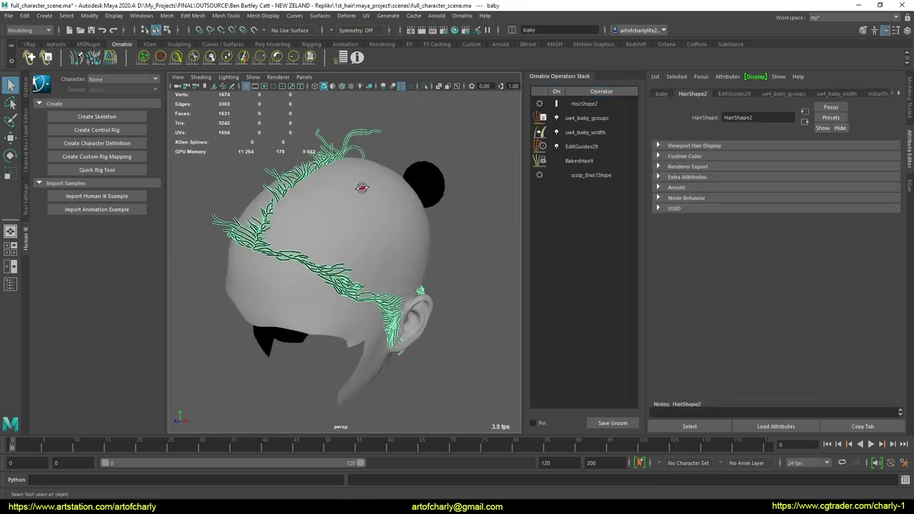
pyautogui.keyDown('alt'); pyautogui.moveTo(364, 196); pyautogui.dragTo(362, 188); pyautogui.keyUp('alt')
pyautogui.click(591, 132)
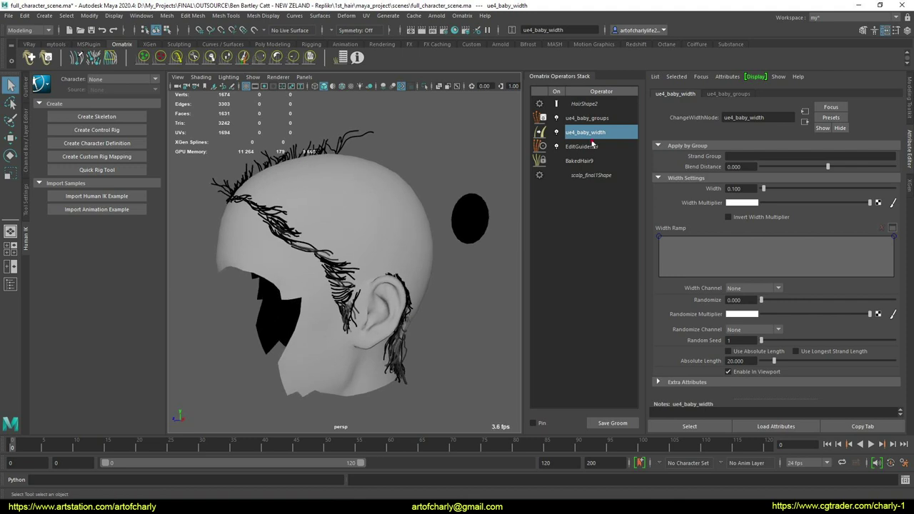
pyautogui.click(597, 145)
pyautogui.click(463, 15)
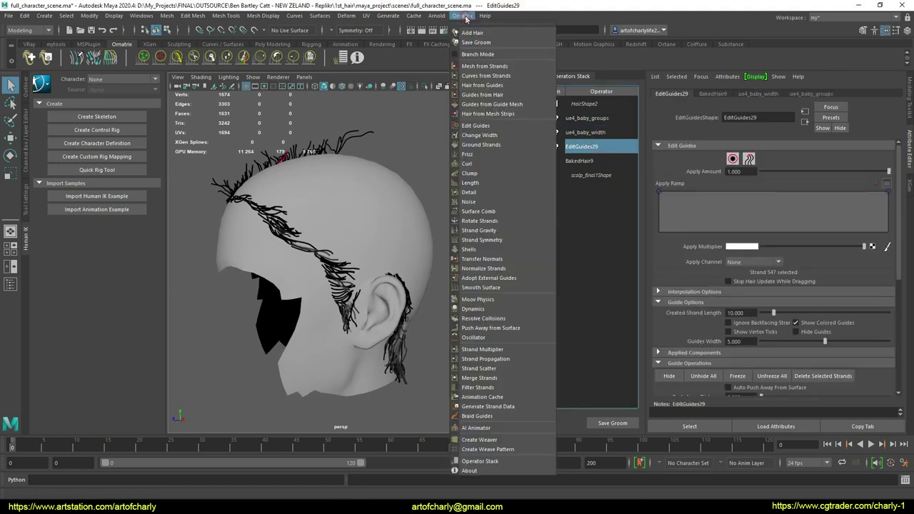
pyautogui.click(484, 191)
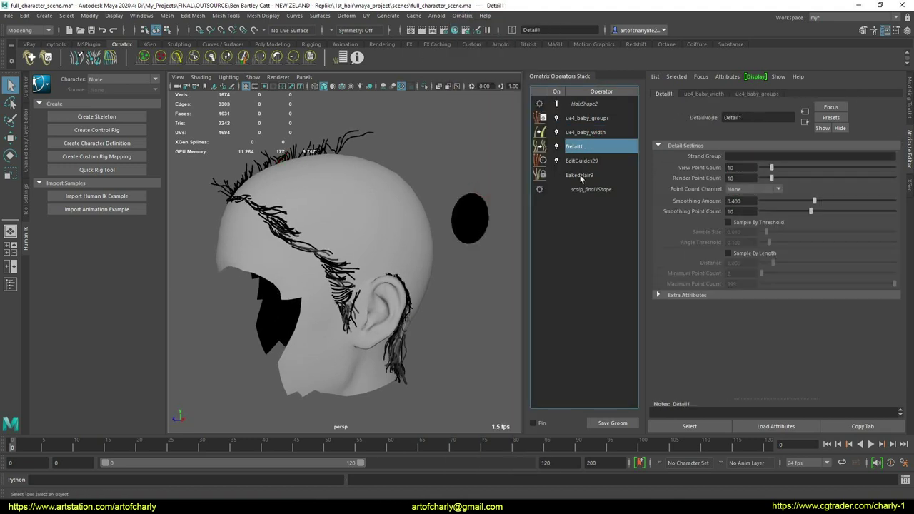
pyautogui.moveTo(307, 210)
pyautogui.keyDown('alt'); pyautogui.mouseDown()
pyautogui.moveTo(300, 225)
pyautogui.moveTo(383, 302)
pyautogui.moveTo(368, 281)
pyautogui.moveTo(453, 280)
pyautogui.moveTo(469, 241)
pyautogui.moveTo(427, 194)
pyautogui.moveTo(437, 191)
pyautogui.moveTo(419, 225)
pyautogui.moveTo(415, 209)
pyautogui.moveTo(443, 230)
pyautogui.moveTo(408, 224)
pyautogui.moveTo(375, 235)
pyautogui.moveTo(393, 236)
pyautogui.mouseUp(); pyautogui.keyUp('alt')
pyautogui.click(587, 117)
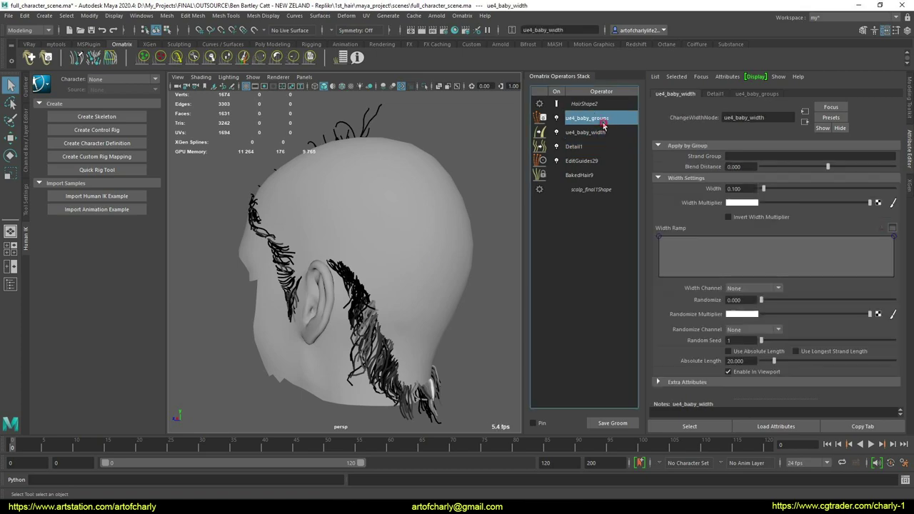
pyautogui.click(584, 103)
pyautogui.click(8, 16)
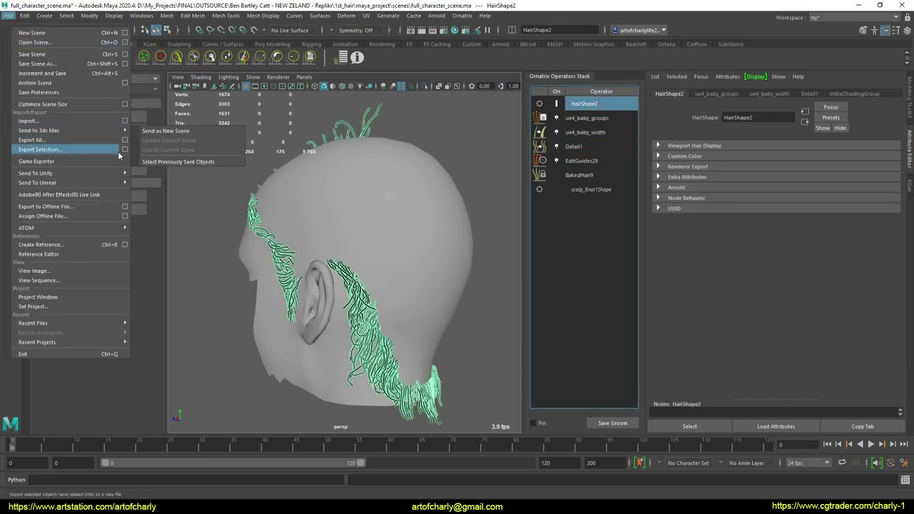
# - Export the baby hair as Ornatrix Alembic baby_10points.abc into ALEMBIC_FULL
pyautogui.click(127, 152)
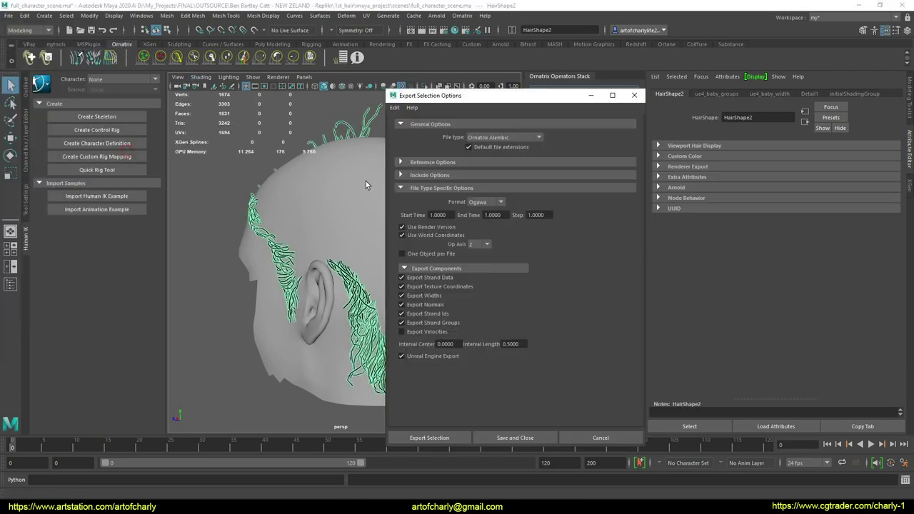
pyautogui.click(459, 437)
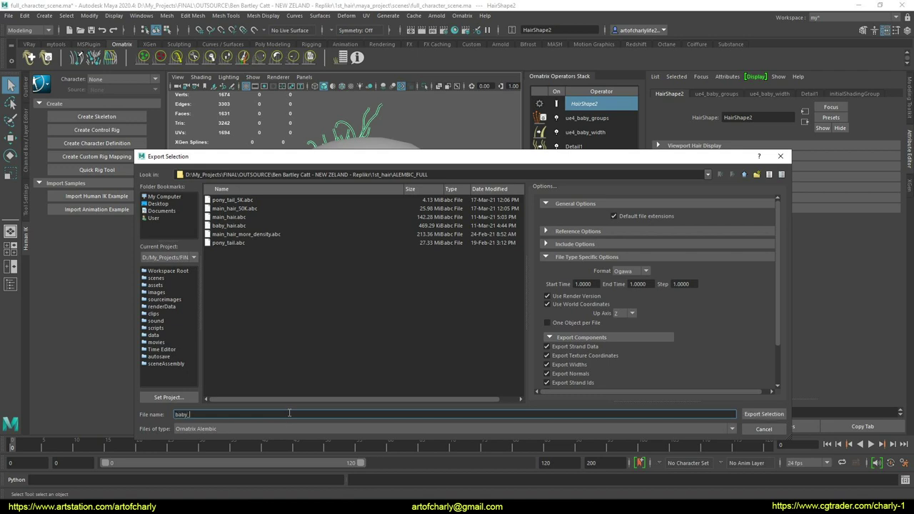
pyautogui.press('Return')
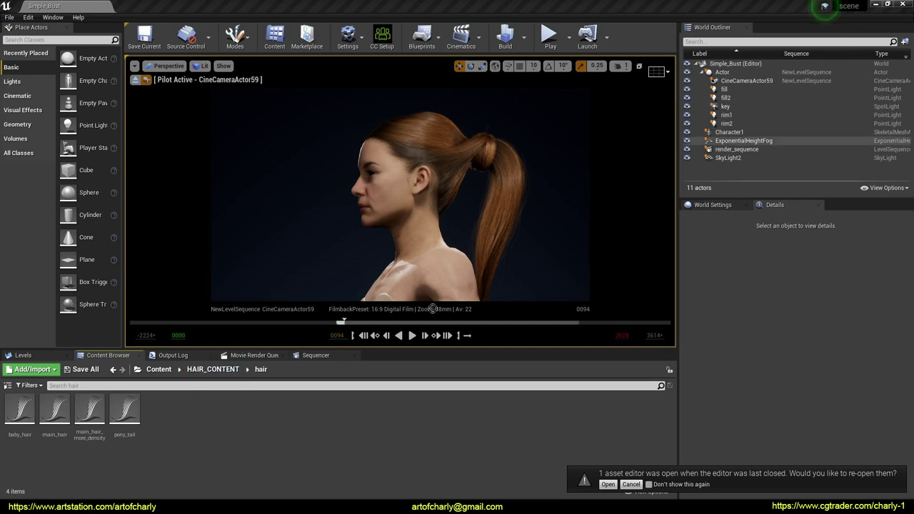
# - Import the baby_10points, main_hair_50K and pony_tail_5K grooms into the hair folder
pyautogui.moveTo(299, 452); pyautogui.dragTo(299, 452)
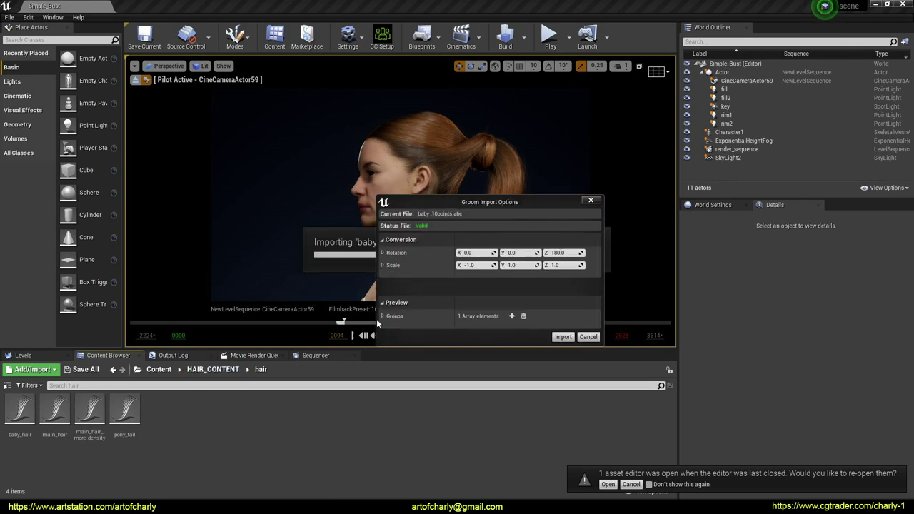
pyautogui.click(563, 337)
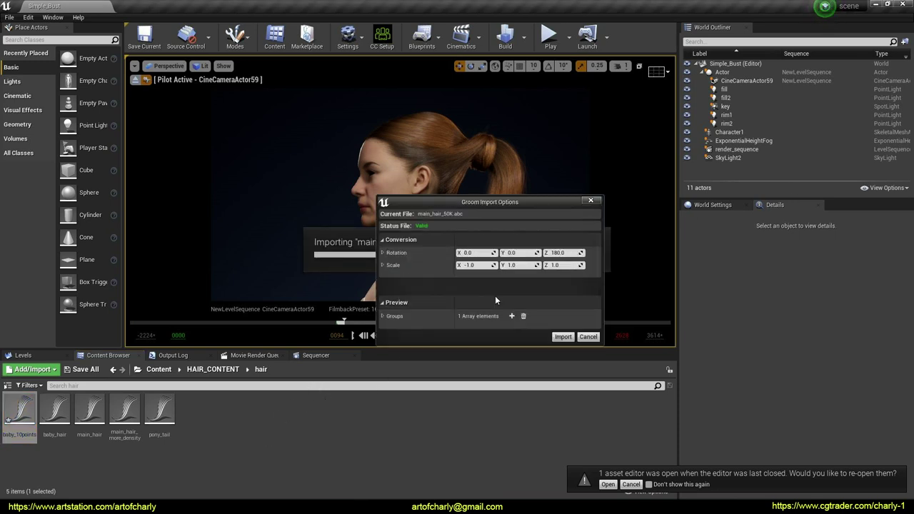
pyautogui.click(563, 337)
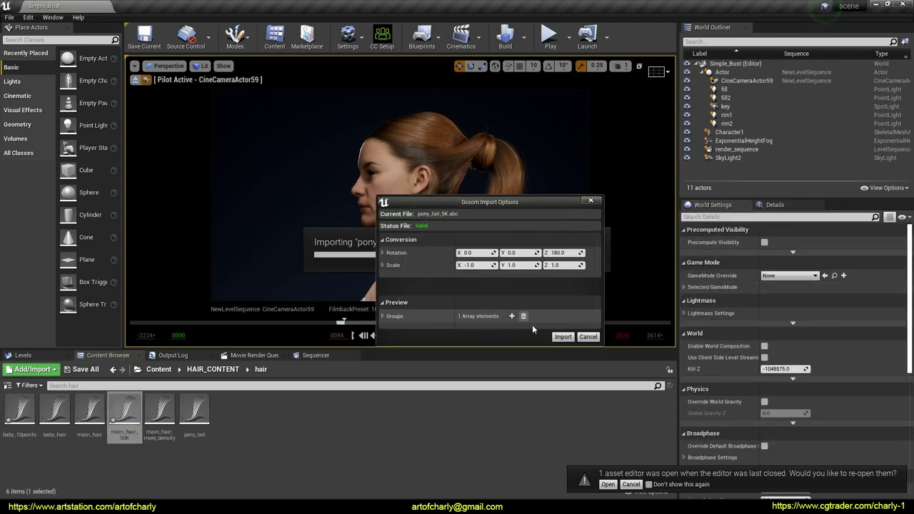
pyautogui.click(563, 337)
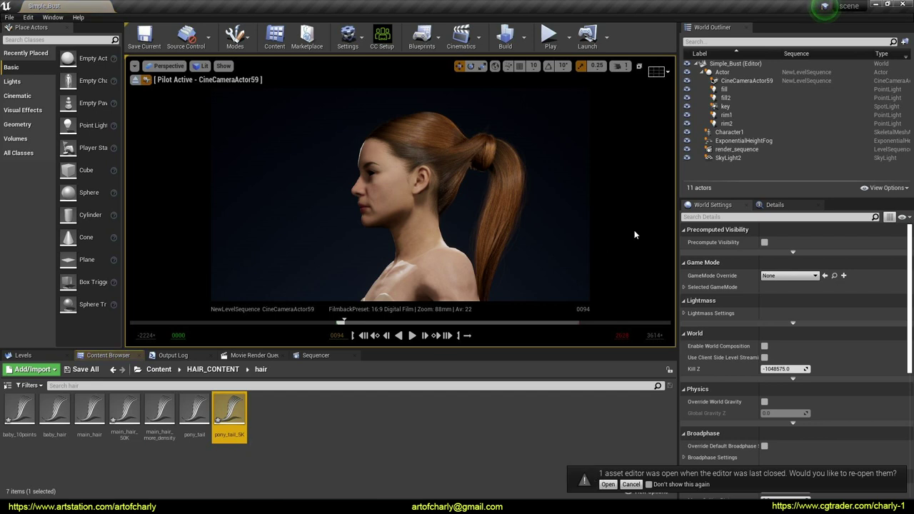
pyautogui.click(743, 132)
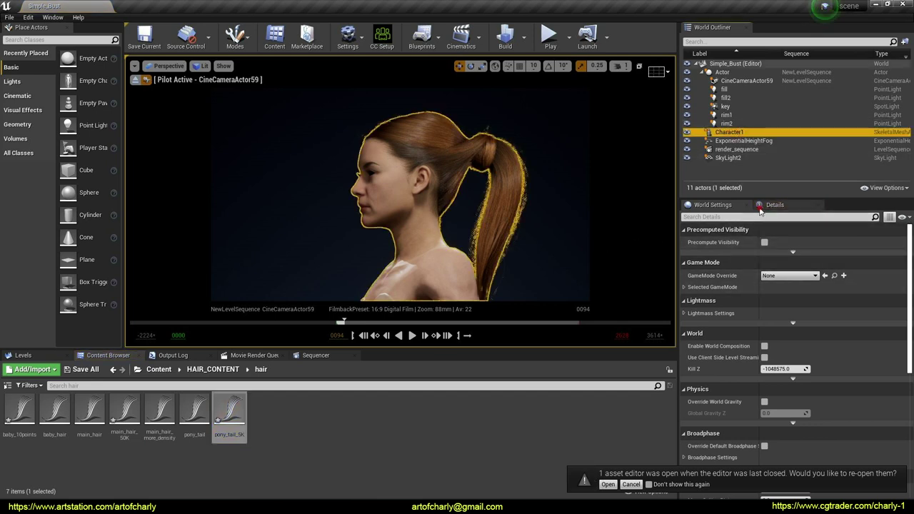
# - Expand Character1's components and assign baby_10points as the Groom component's hair asset
pyautogui.click(761, 207)
pyautogui.scroll(-5, 732, 342)
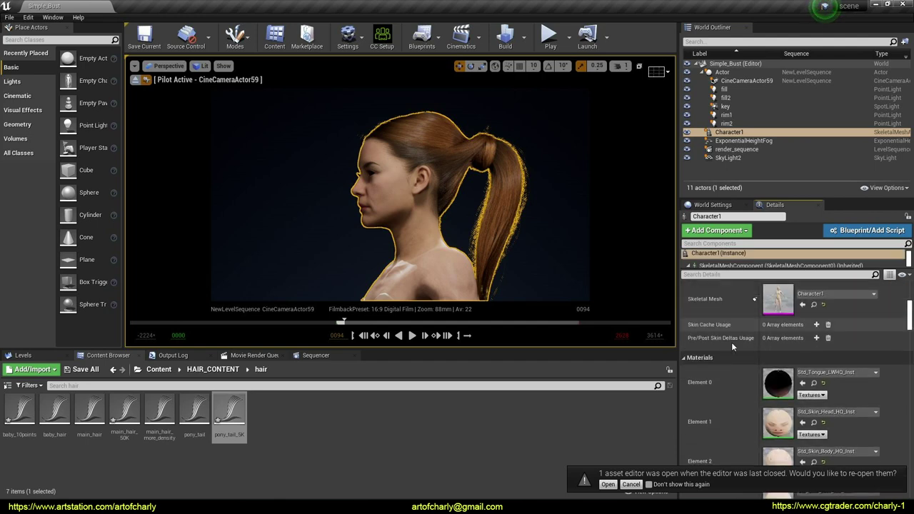
pyautogui.scroll(3, 731, 342)
pyautogui.moveTo(736, 271); pyautogui.dragTo(727, 314)
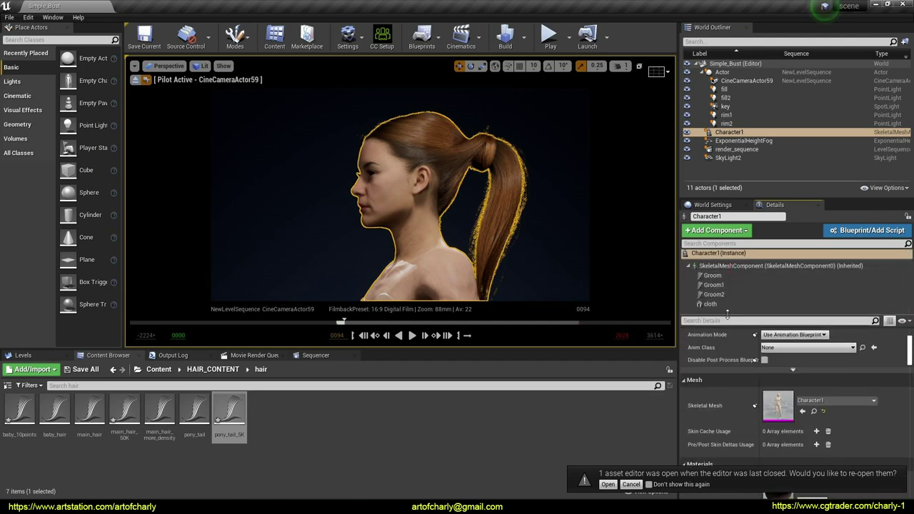
pyautogui.click(713, 275)
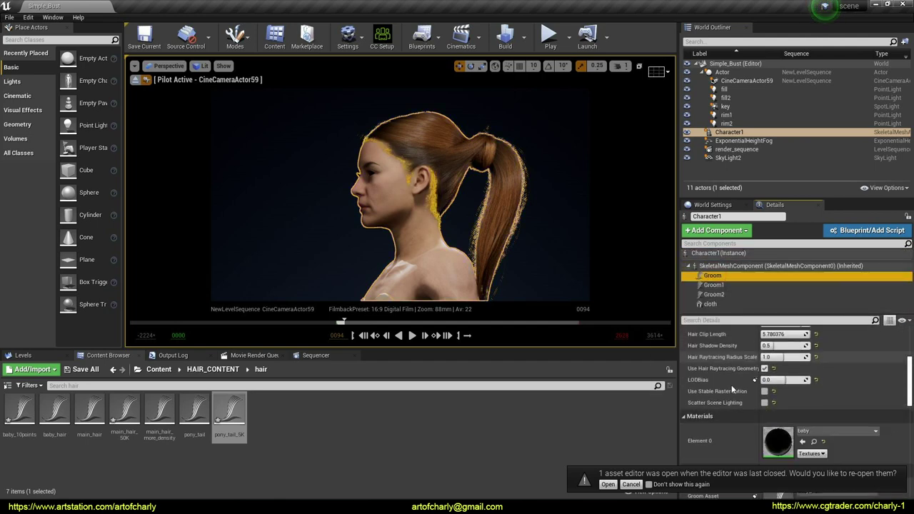
pyautogui.scroll(-3, 731, 386)
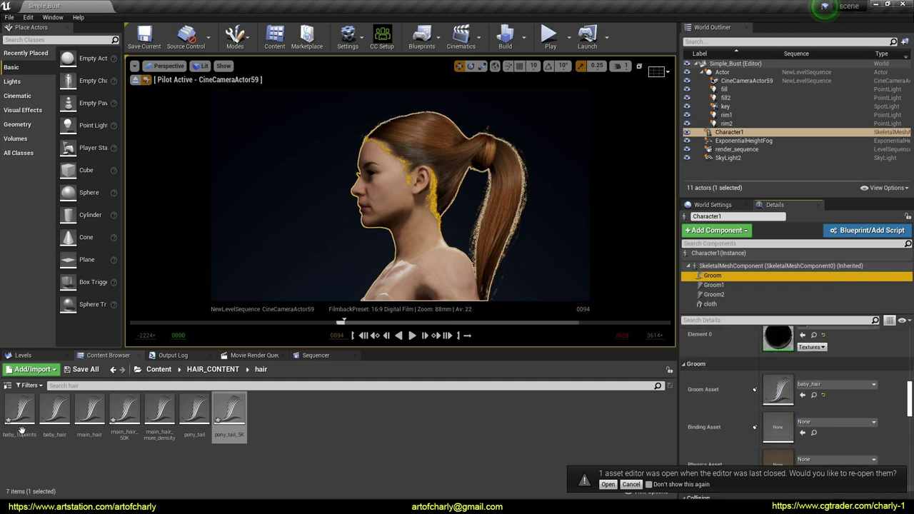
pyautogui.moveTo(22, 429); pyautogui.dragTo(776, 395)
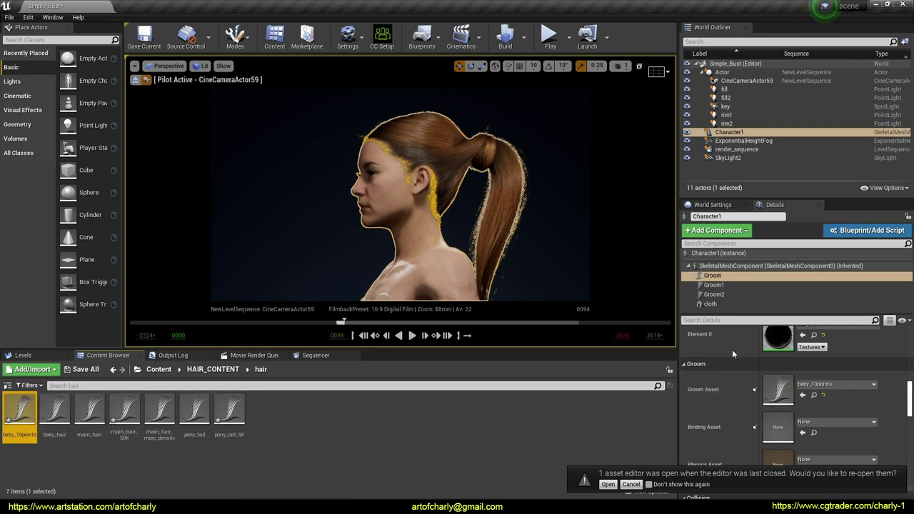
# - Assign main_hair_50K to Groom1 and pony_tail_5K to Groom2, then deselect the character
pyautogui.click(714, 285)
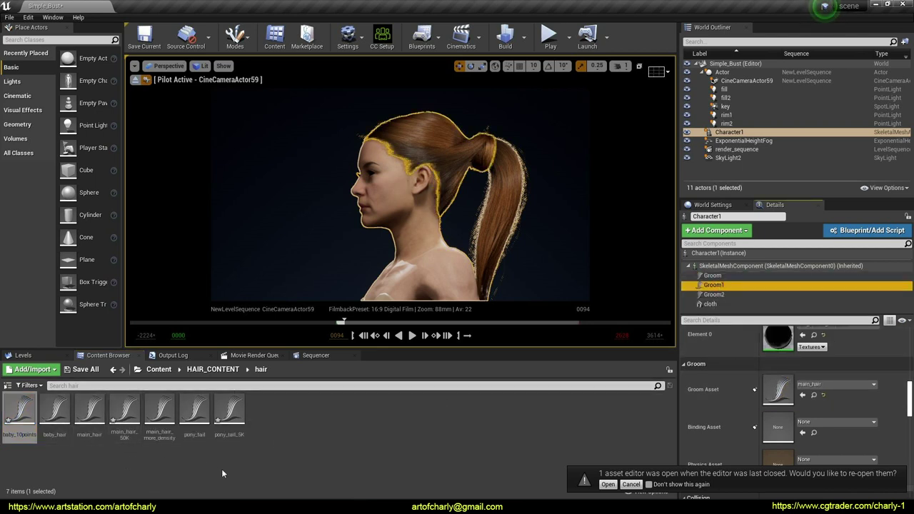
pyautogui.moveTo(124, 411); pyautogui.dragTo(780, 394)
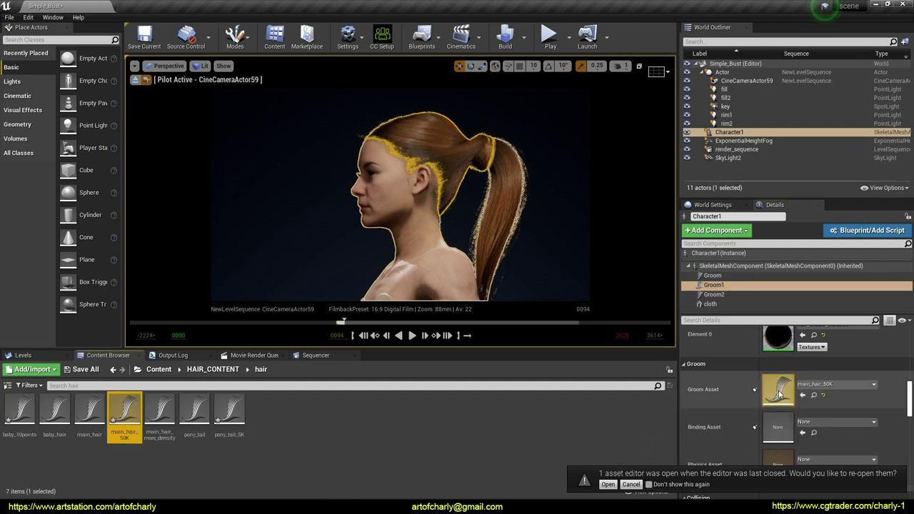
pyautogui.click(746, 295)
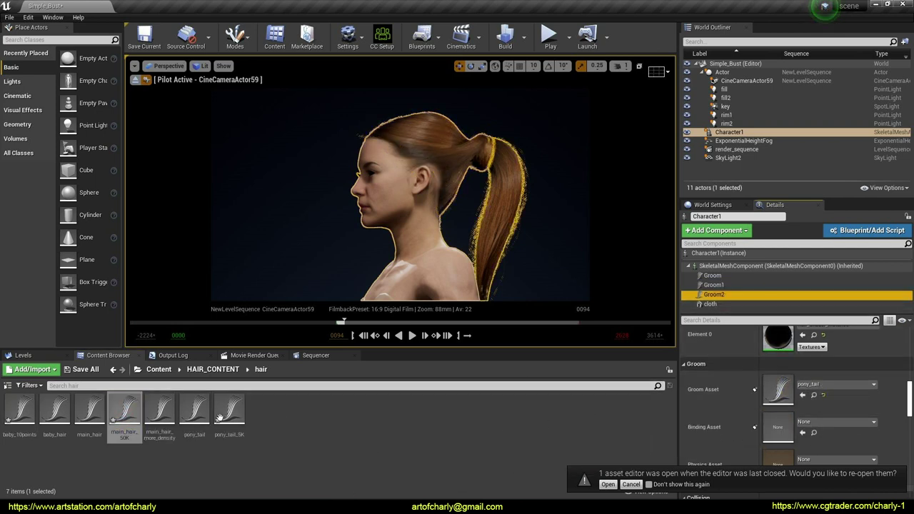
pyautogui.moveTo(229, 413); pyautogui.dragTo(782, 389)
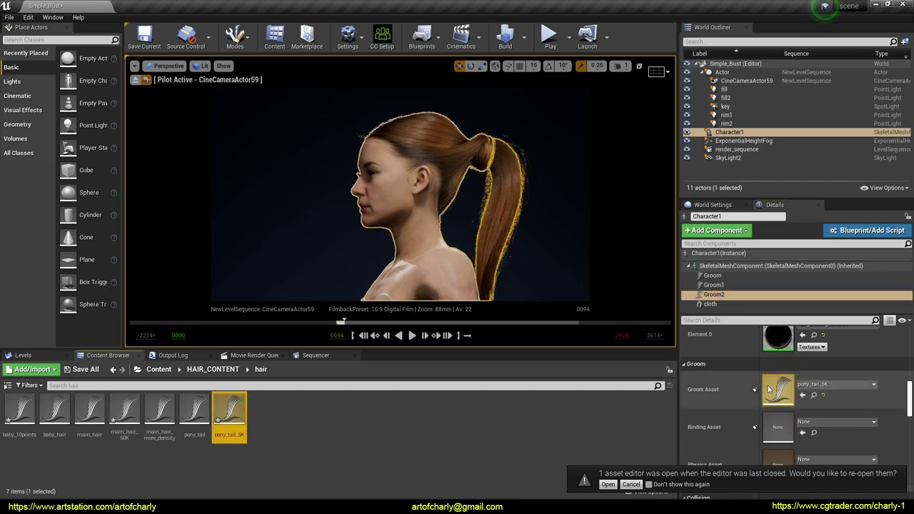
pyautogui.click(551, 252)
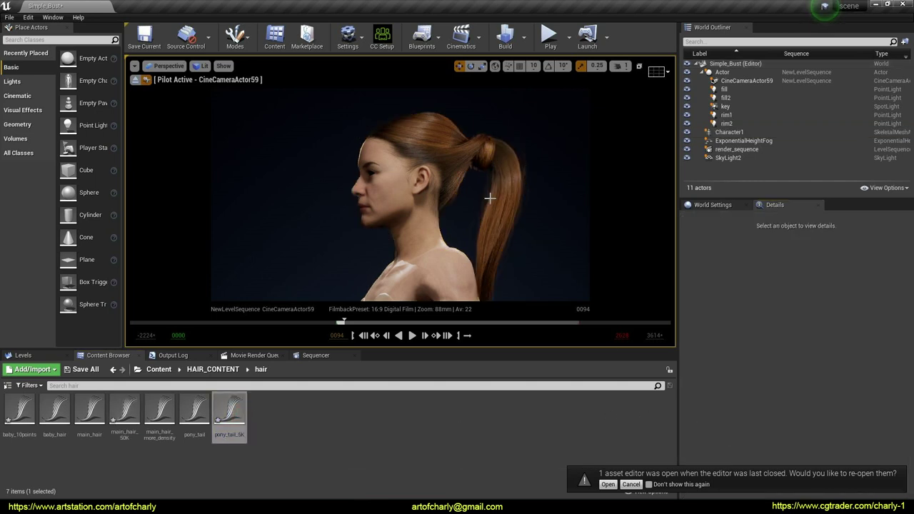
# - Turn on the Show FPS readout in the viewport options
pyautogui.click(134, 66)
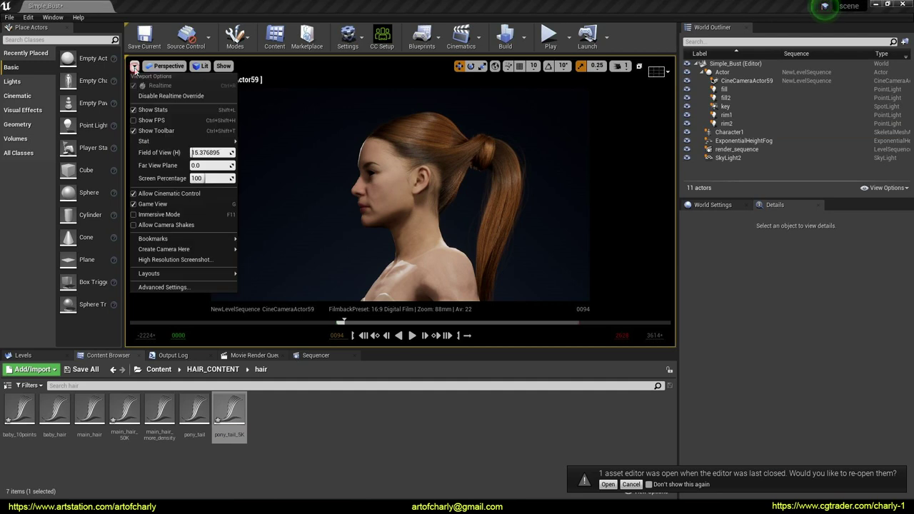
pyautogui.click(140, 121)
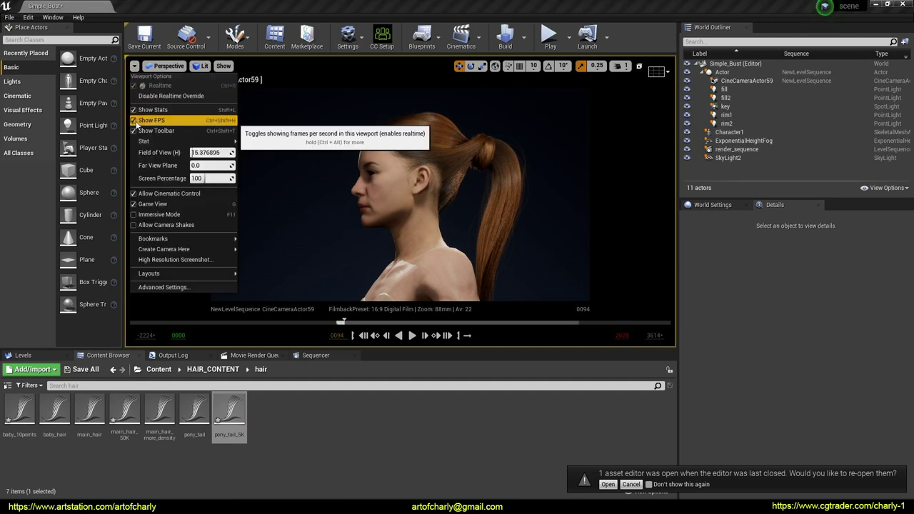
pyautogui.click(569, 212)
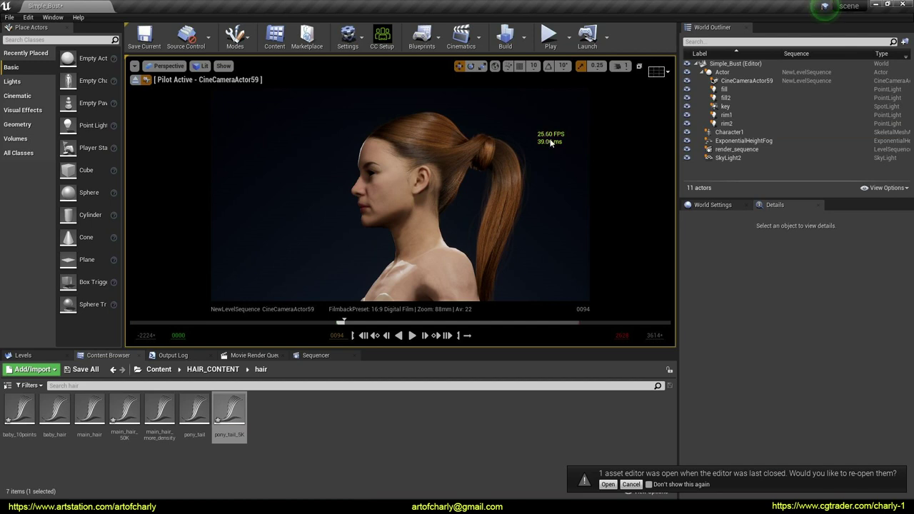
# - Play the sequence, rewind to the front-facing frame, and replay it in full-screen F11 view
pyautogui.click(412, 336)
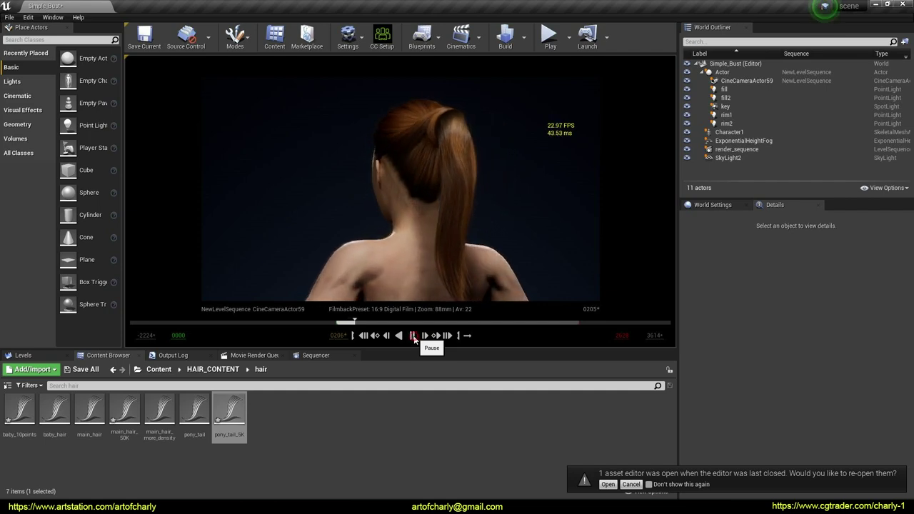
pyautogui.click(413, 336)
pyautogui.moveTo(356, 321); pyautogui.dragTo(337, 321)
pyautogui.press('F11')
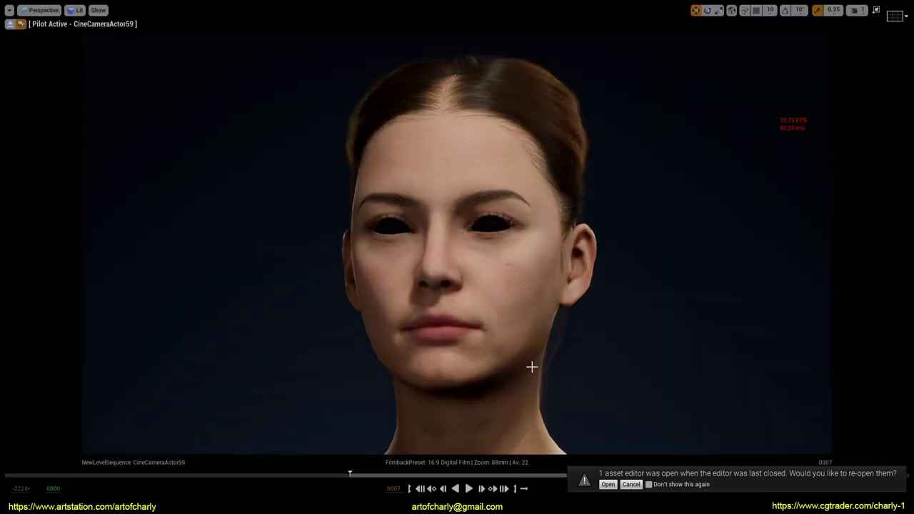
pyautogui.click(609, 485)
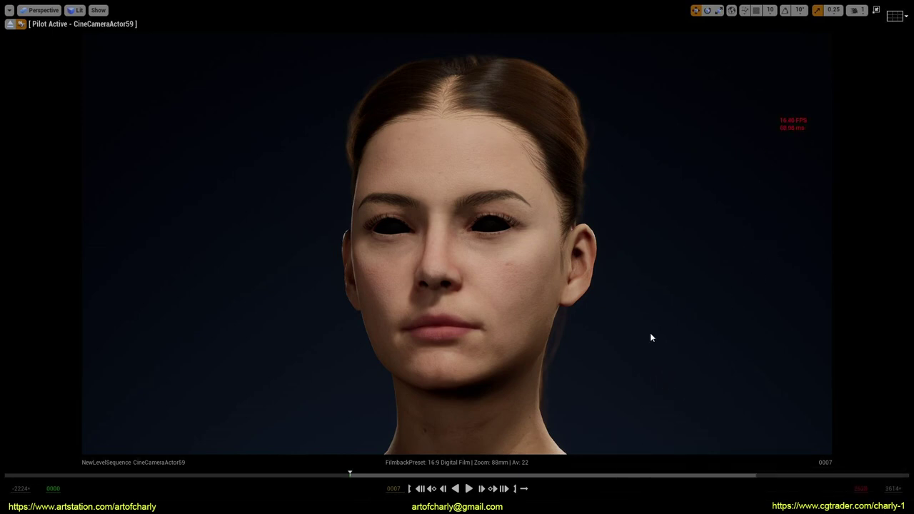
pyautogui.click(474, 492)
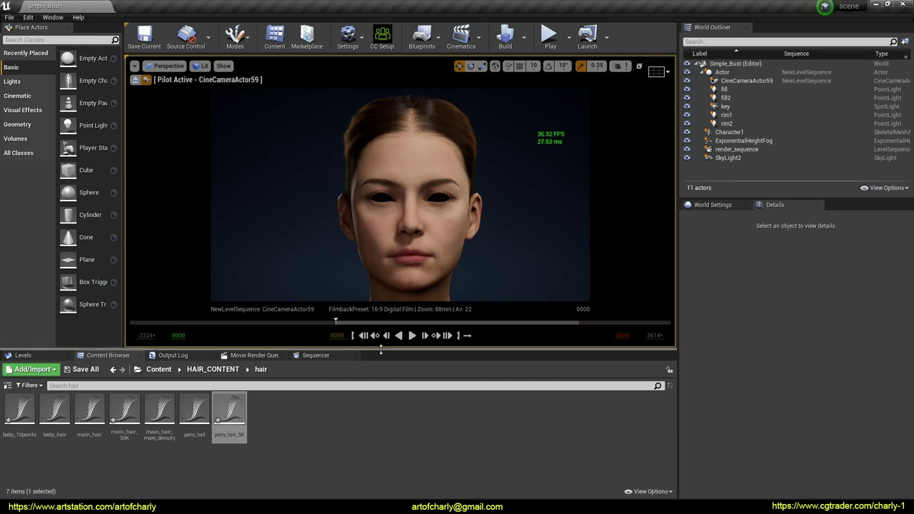
# - Enlarge the viewport, play the sequence, and pause at frame 0103 close to the ponytail
pyautogui.moveTo(382, 349); pyautogui.dragTo(394, 372)
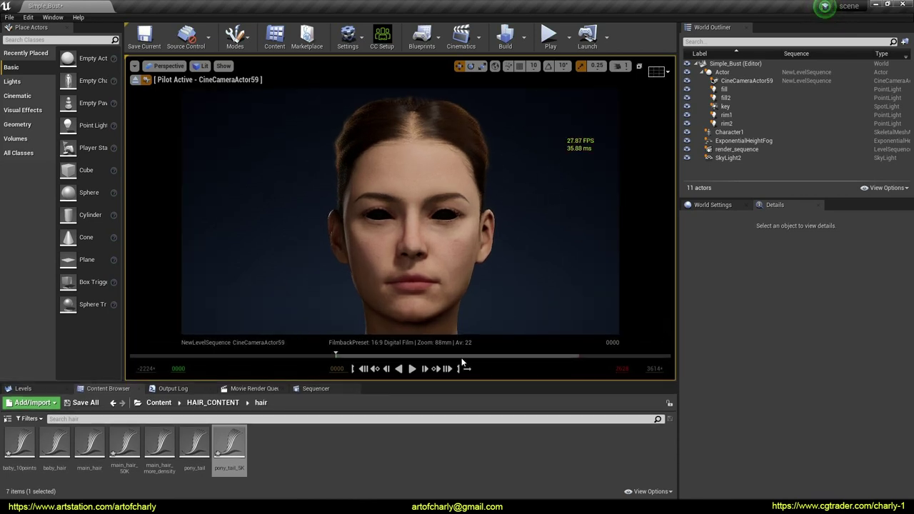
pyautogui.click(414, 369)
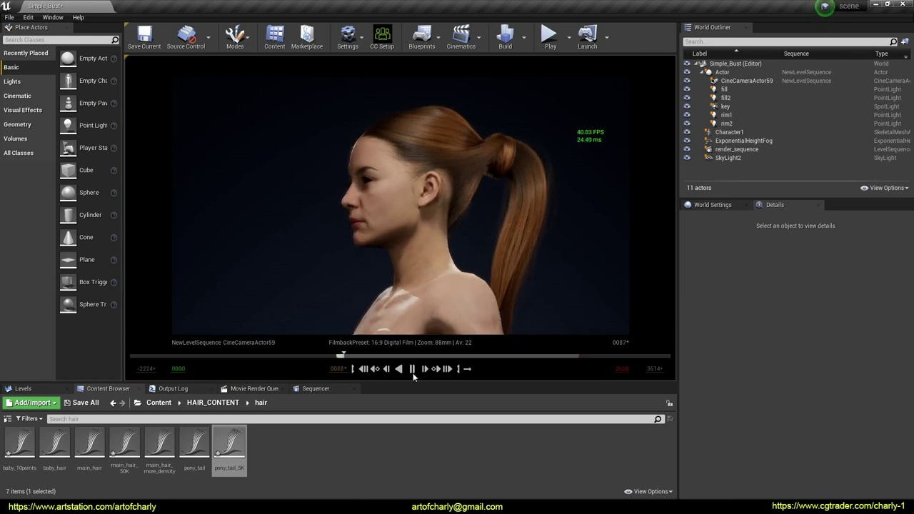
pyautogui.press('space')
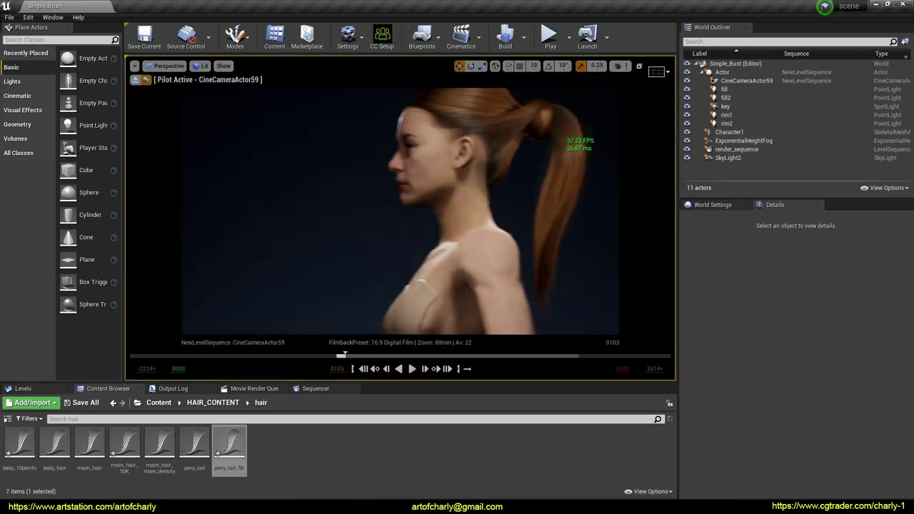
pyautogui.scroll(5, 424, 158)
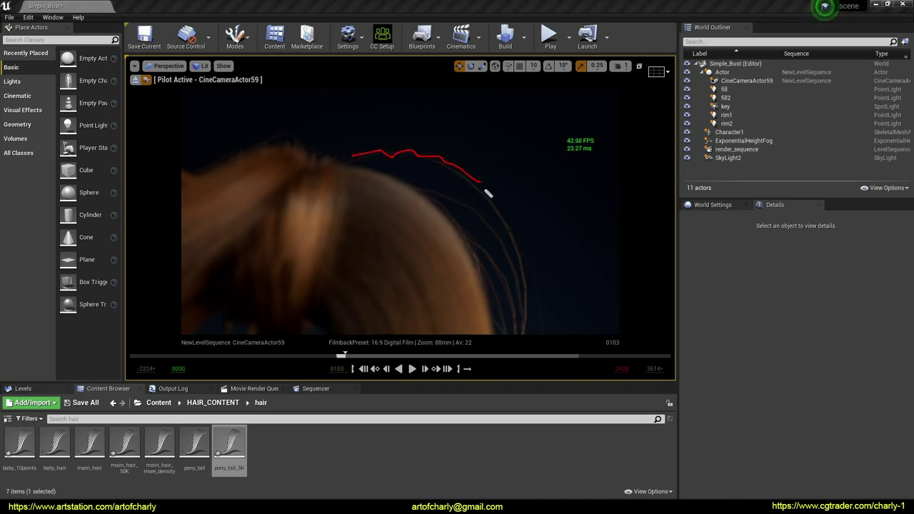
pyautogui.press('Escape')
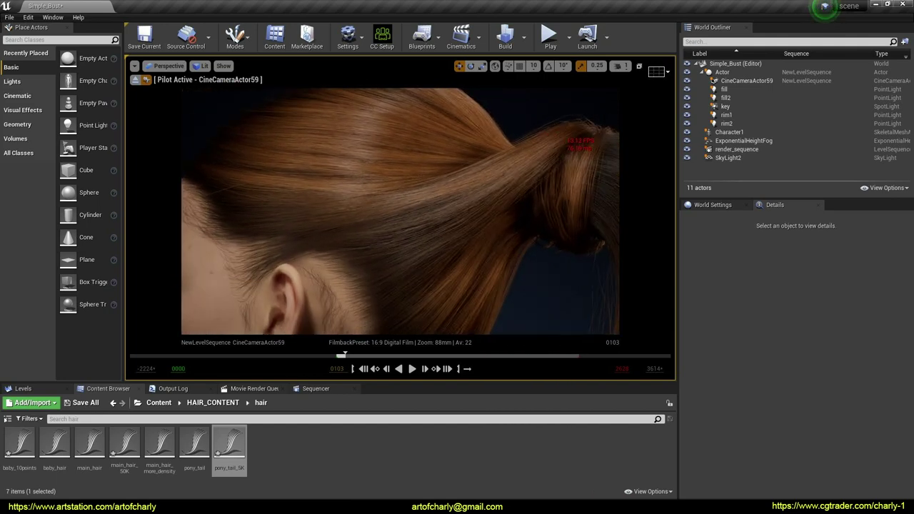
# - Set the Groom2 ponytail's Hair Width to 0.02 on Character1
pyautogui.click(729, 132)
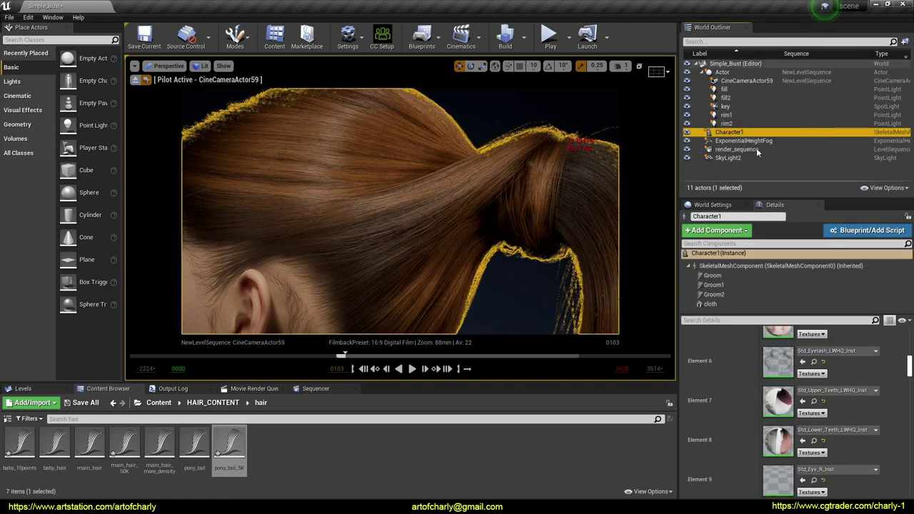
pyautogui.click(714, 294)
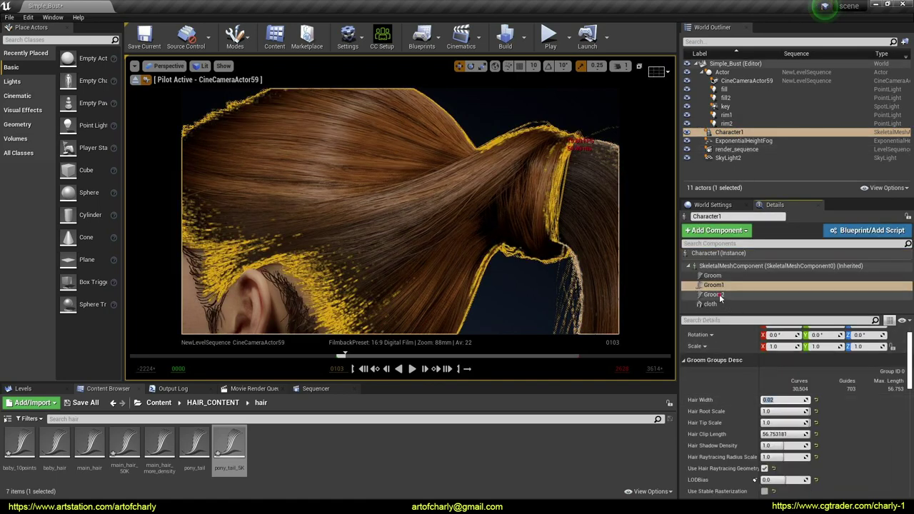
pyautogui.click(788, 400)
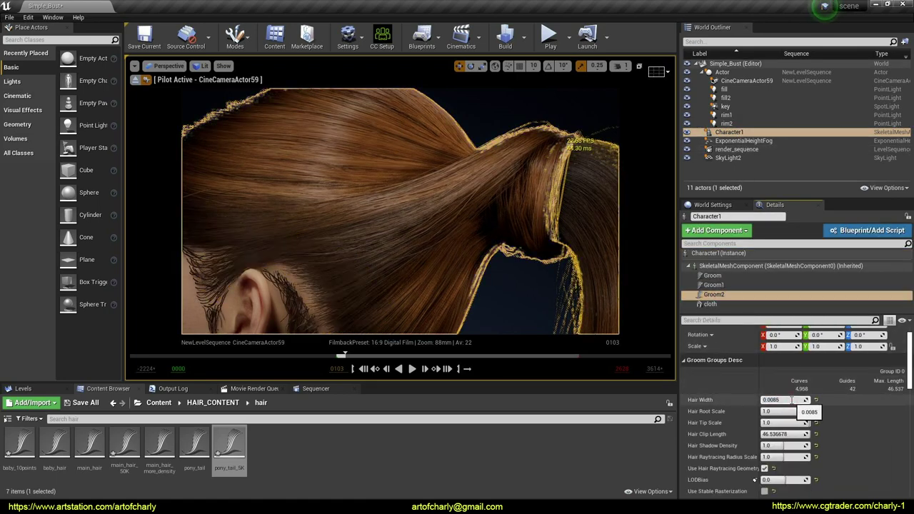
pyautogui.write('0.02')
pyautogui.press('Return')
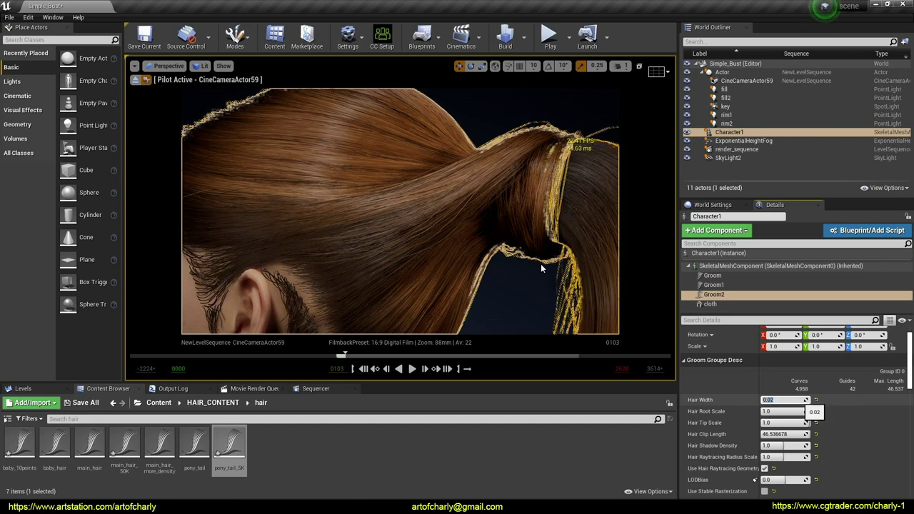
# - Set the Groom baby hair's Hair Width to 0.02 and deselect the character
pyautogui.moveTo(541, 269); pyautogui.dragTo(500, 300)
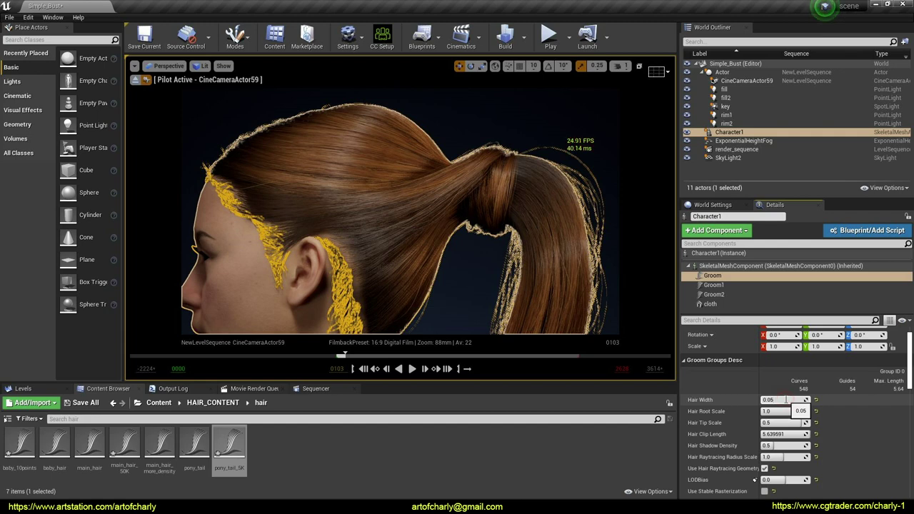
pyautogui.click(786, 400)
pyautogui.write('0.02')
pyautogui.press('Return')
pyautogui.click(476, 292)
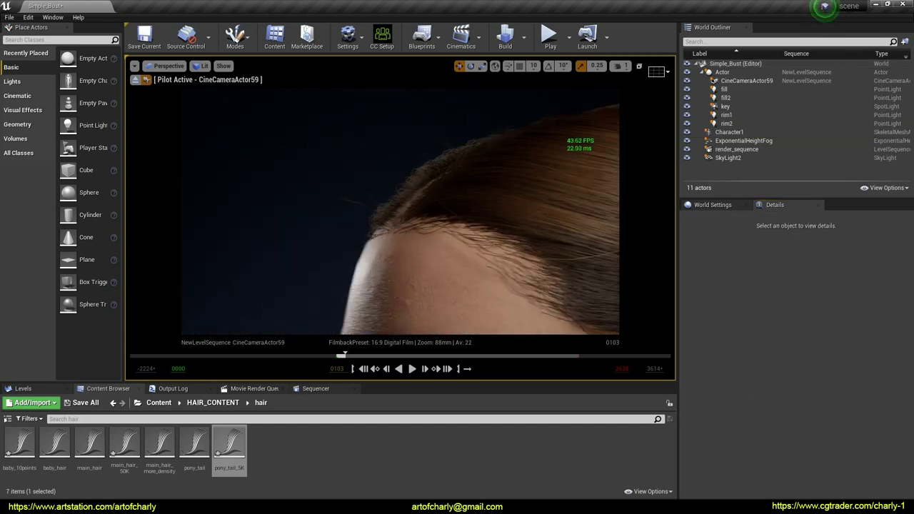
# - Orbit around the thinned hairline and ear, then select EditGuides31 in Maya's Ornatrix stack
pyautogui.moveTo(527, 219); pyautogui.dragTo(526, 220, button='right')
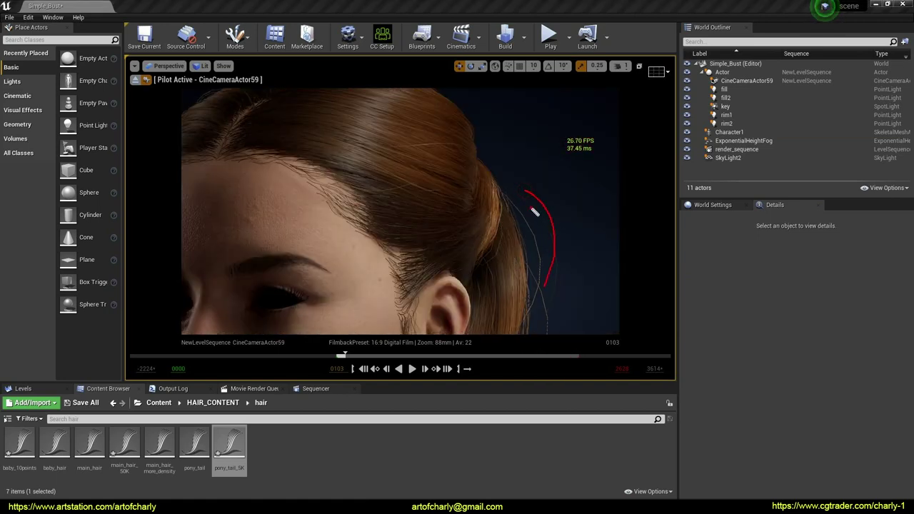
pyautogui.press('Escape')
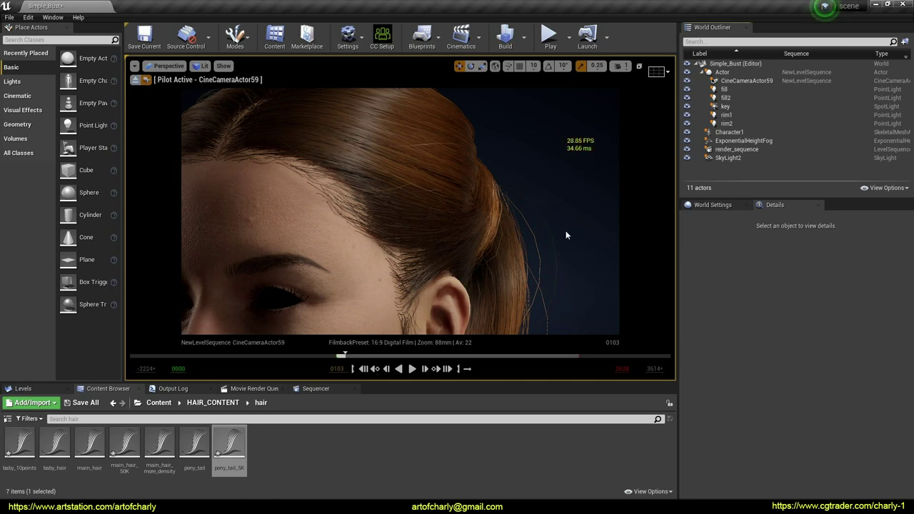
pyautogui.moveTo(546, 180); pyautogui.dragTo(545, 179, button='right')
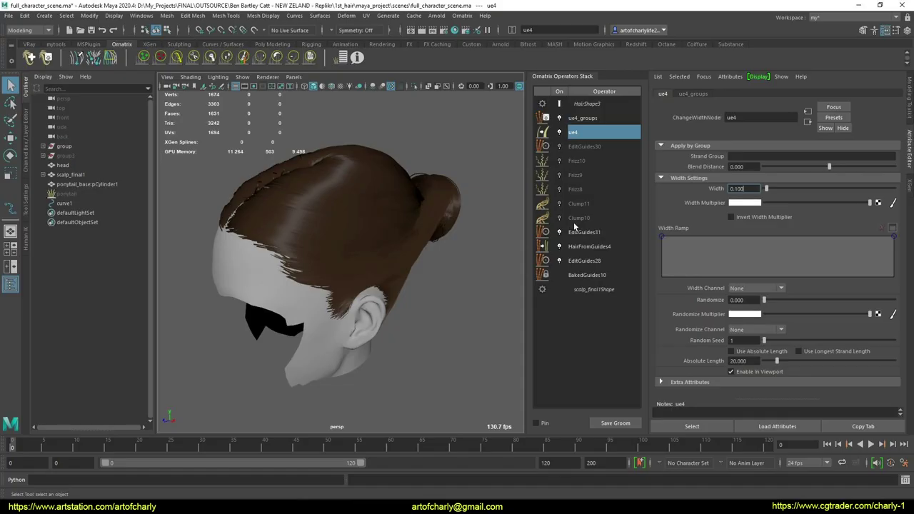
pyautogui.click(585, 232)
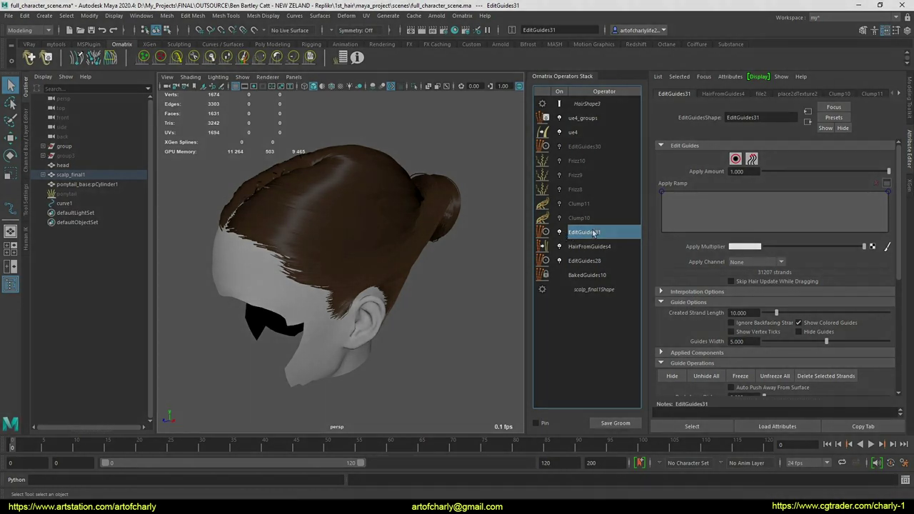
# - Delete EditGuides31 from the operator stack and confirm HairFromGuides4's Render Count of 50000
pyautogui.rightClick(590, 228)
pyautogui.click(623, 295)
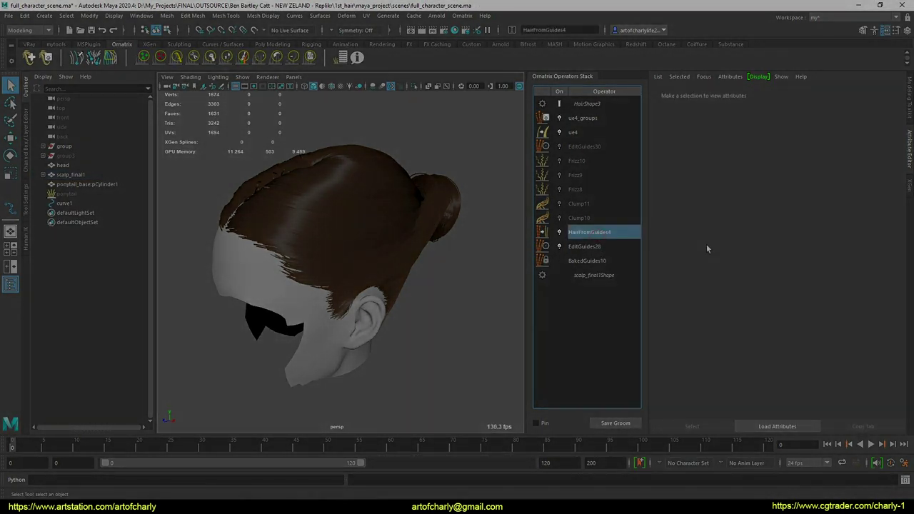
pyautogui.press('Return')
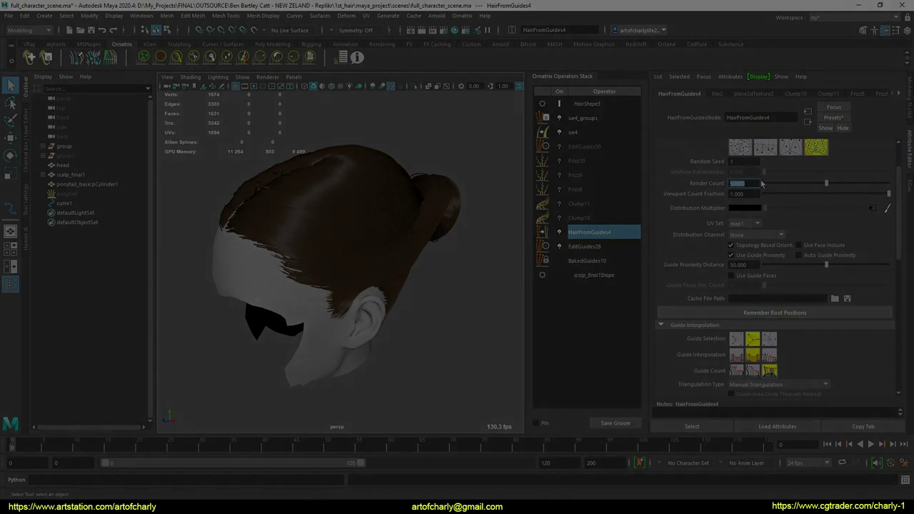